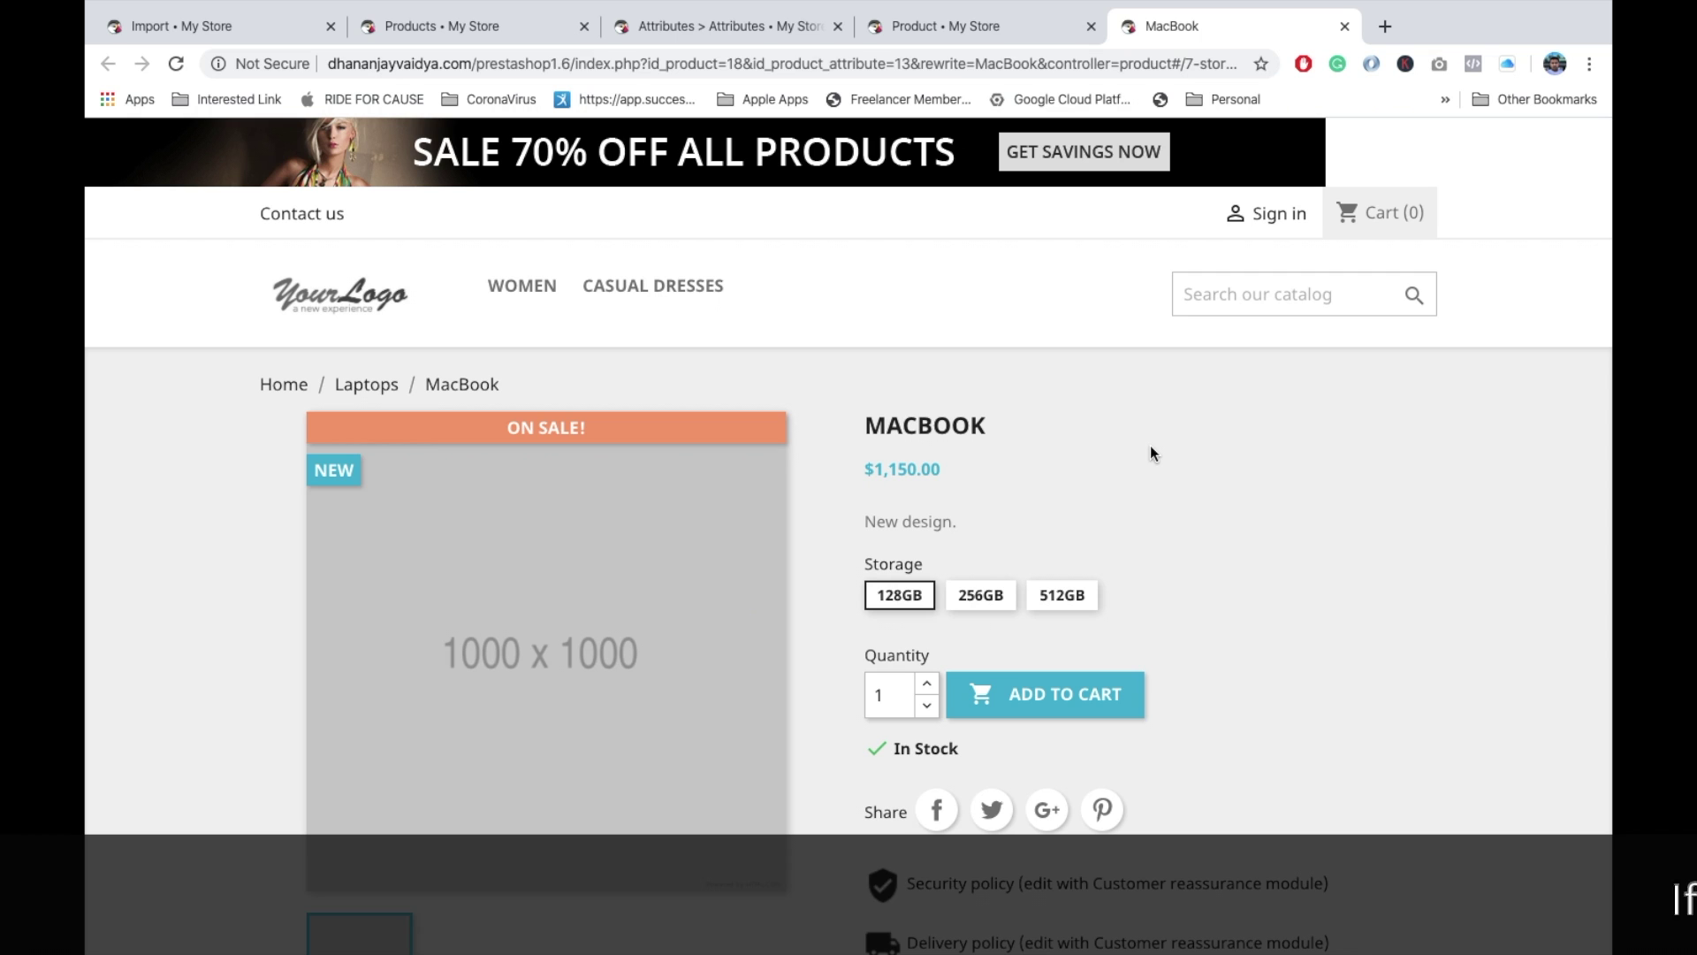
Preview the MacBook's 256GB and 512GB storage options on the storefront page and glance at the combination workbook in Excel
click(992, 595)
click(1089, 607)
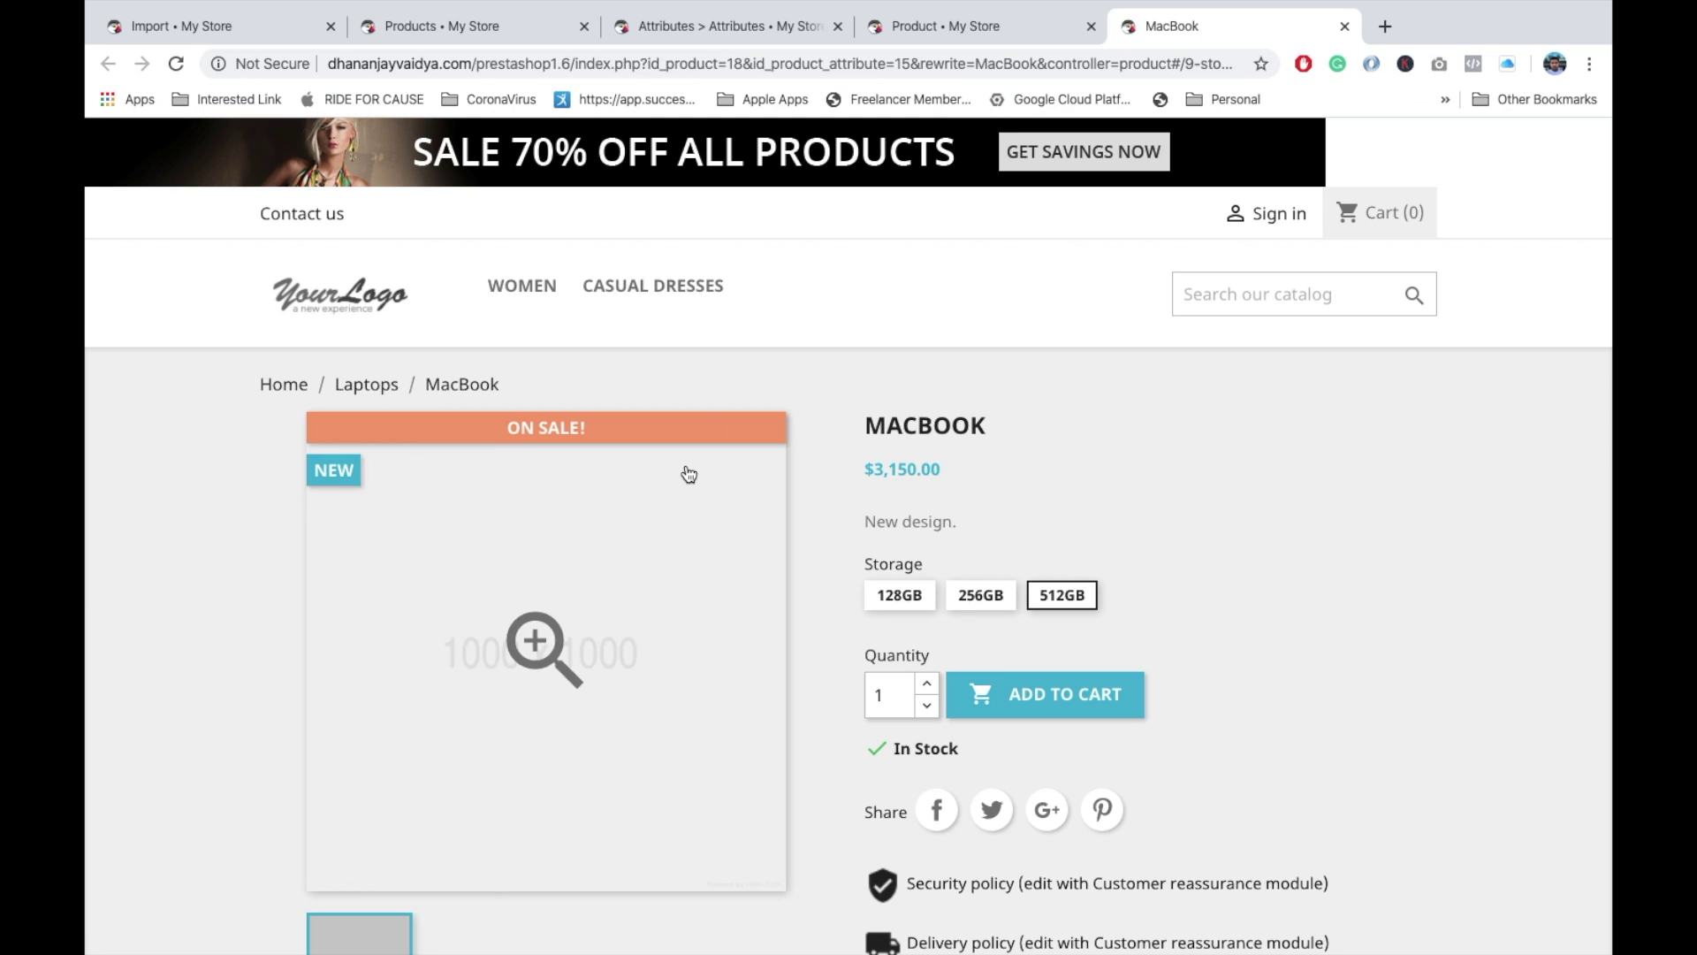
key(super+Tab)
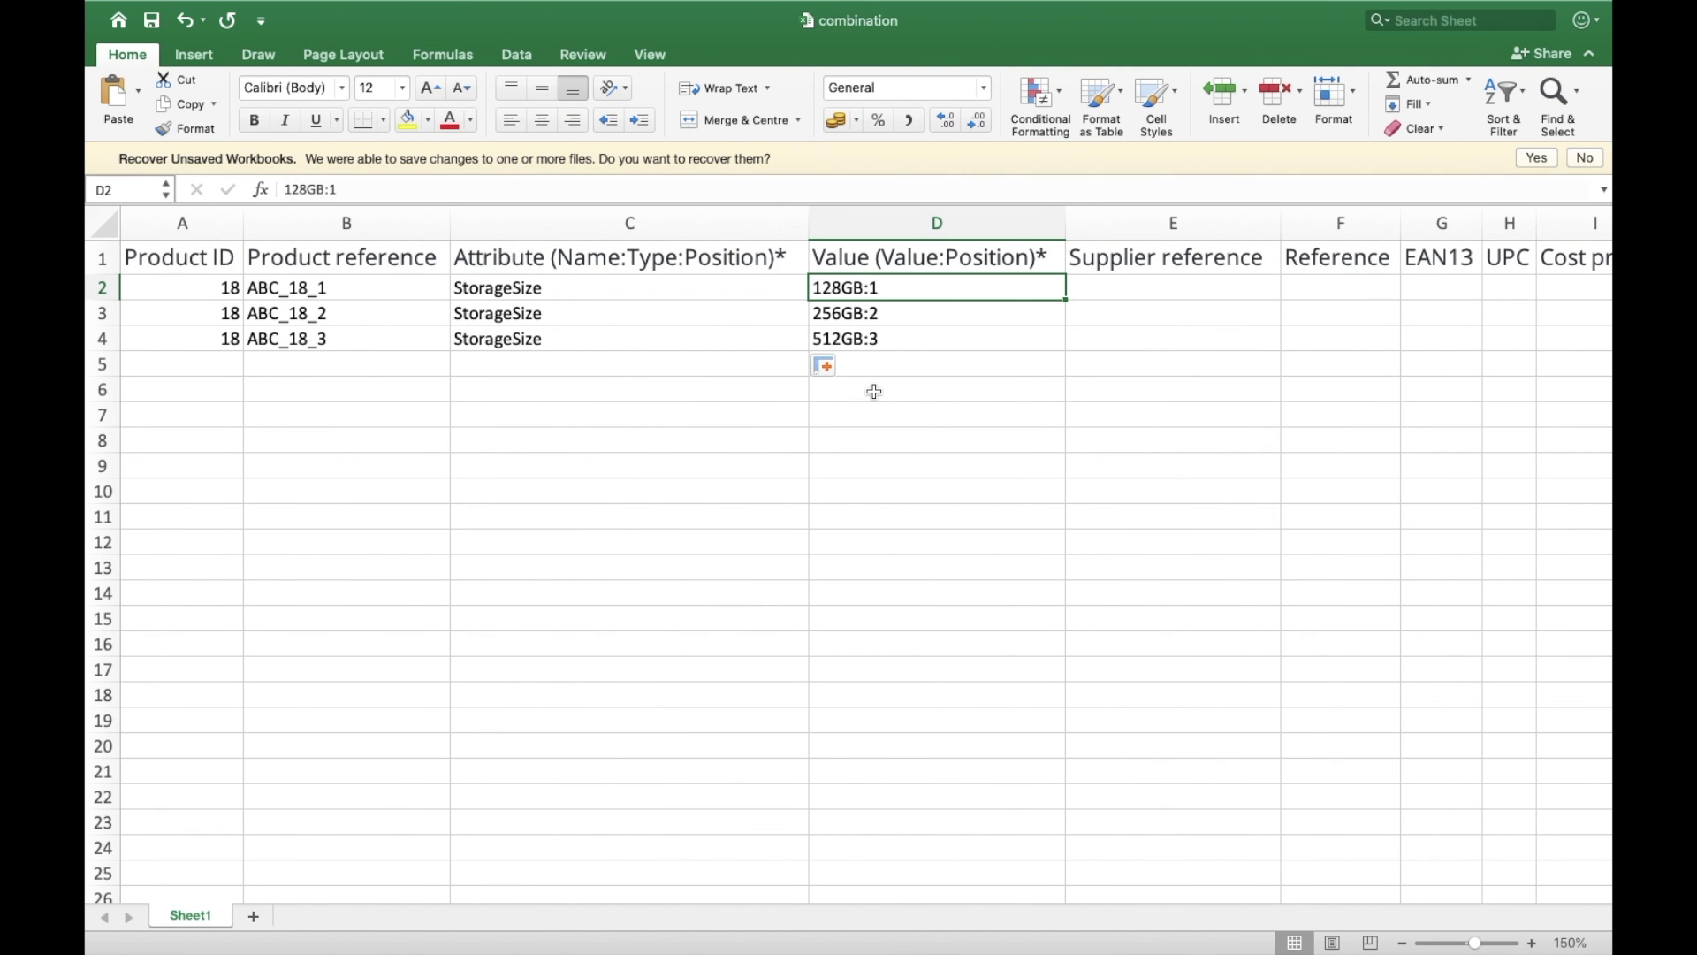
key(super+Tab)
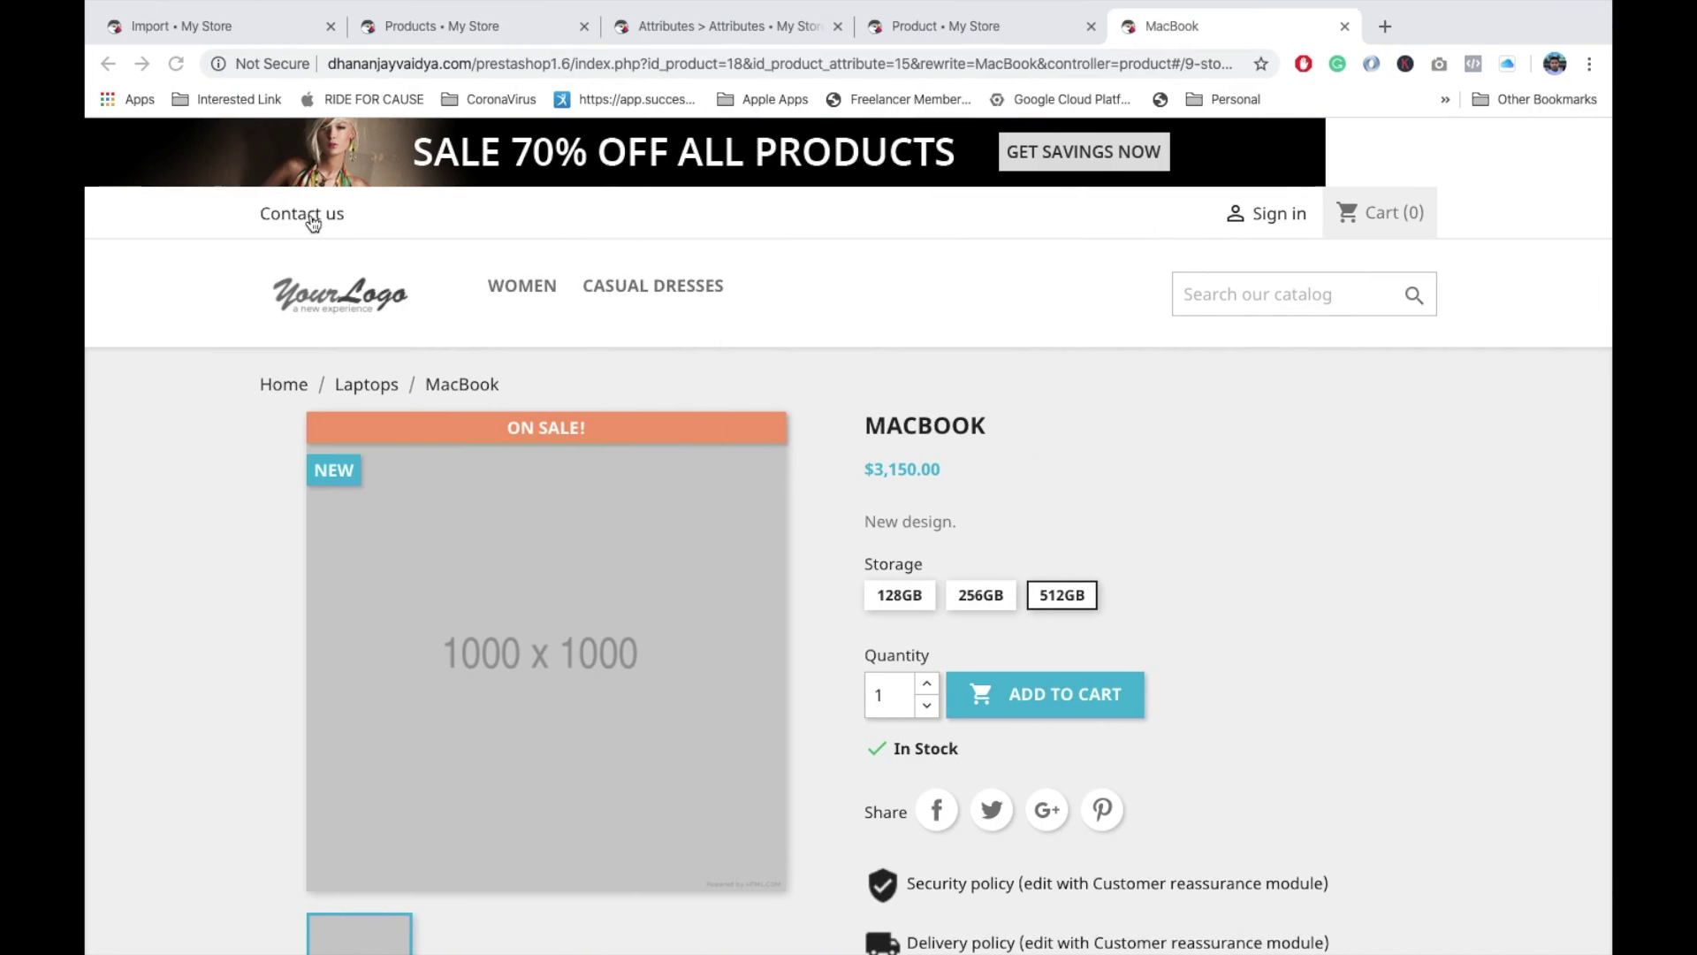
Open the store's Import page and choose Combinations as the kind of data to import
click(210, 25)
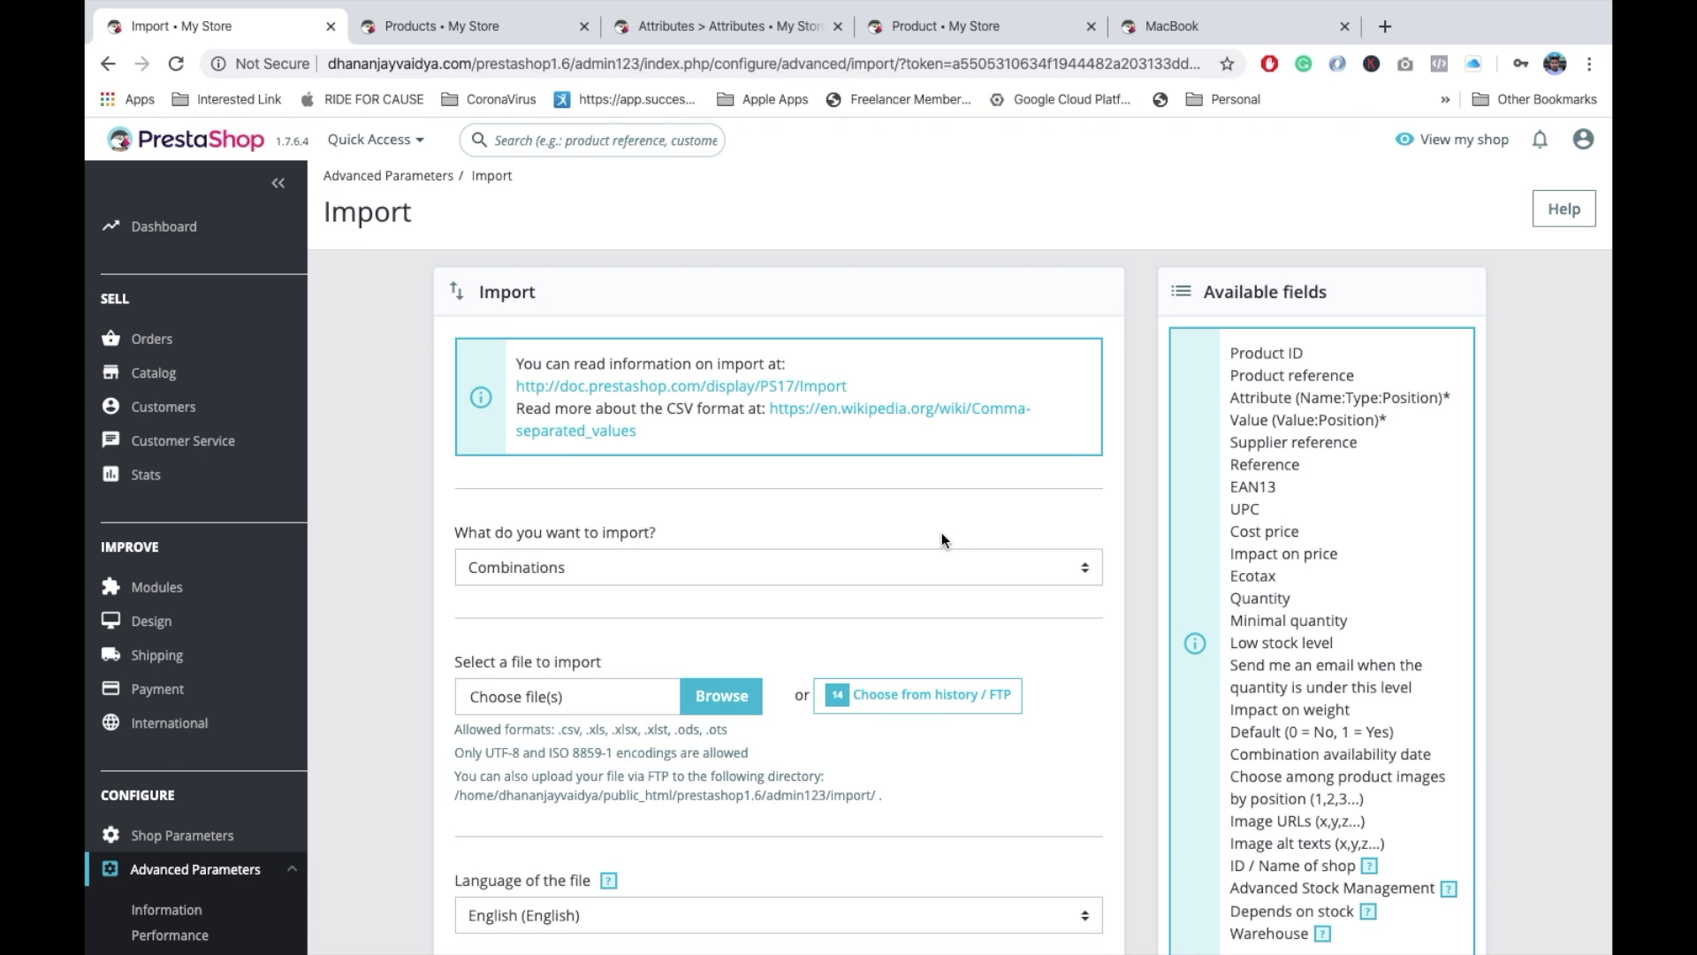
scroll(941, 532, down, 1)
click(841, 527)
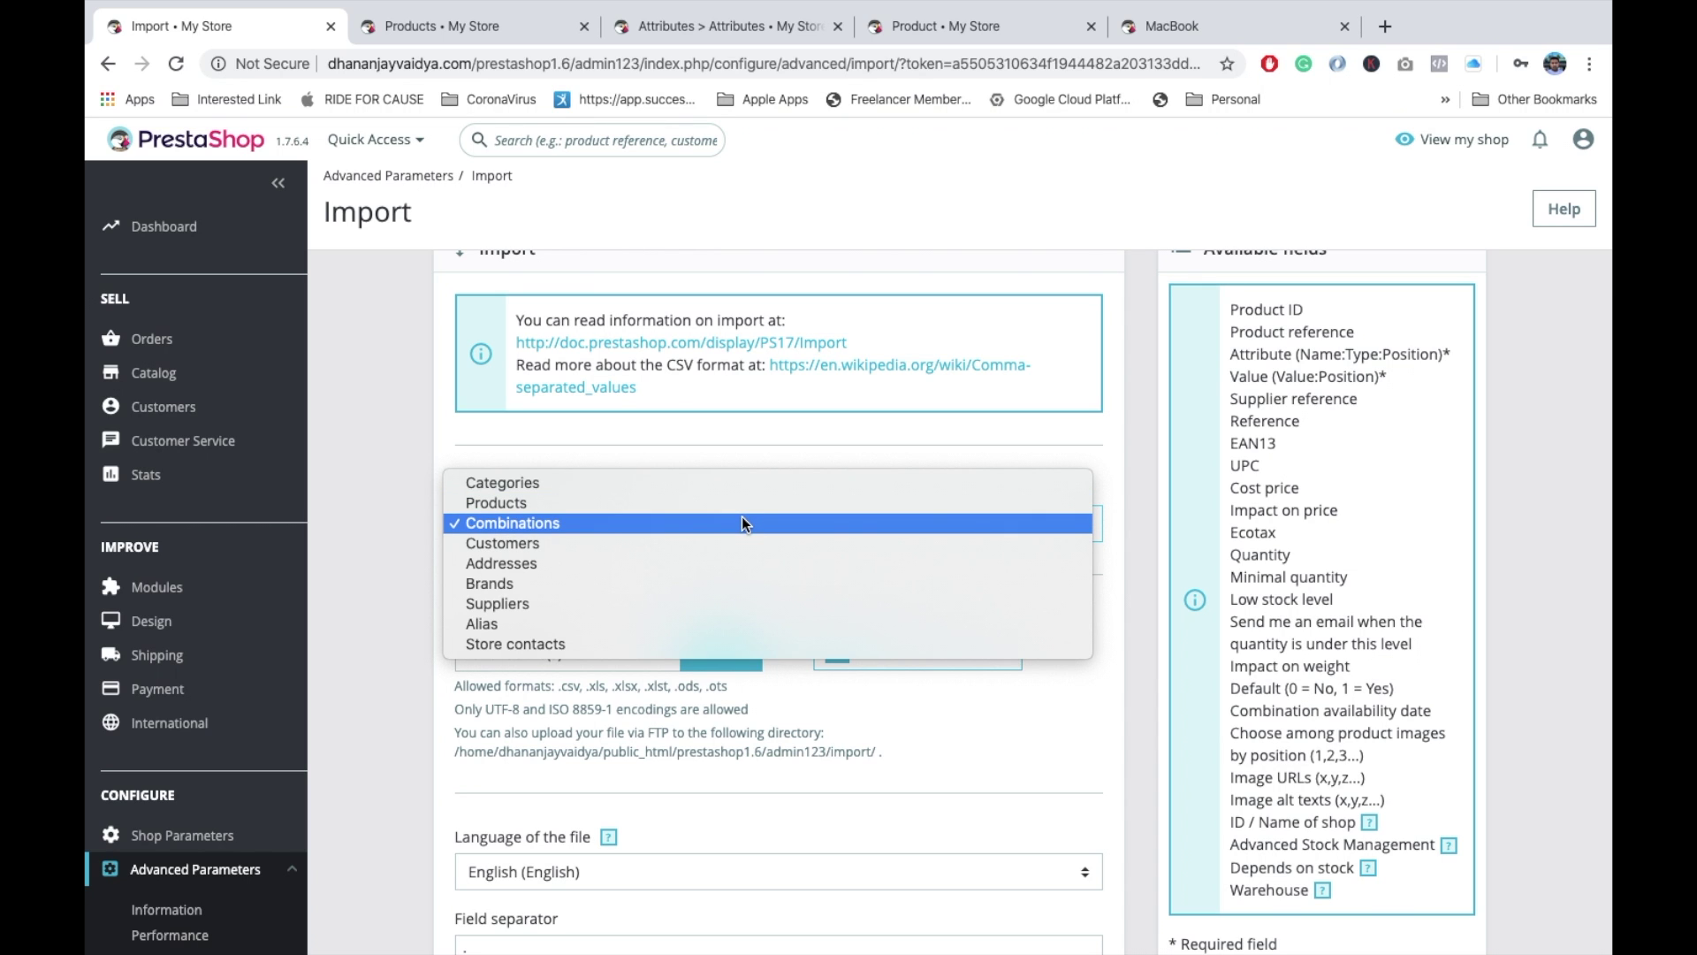
click(742, 523)
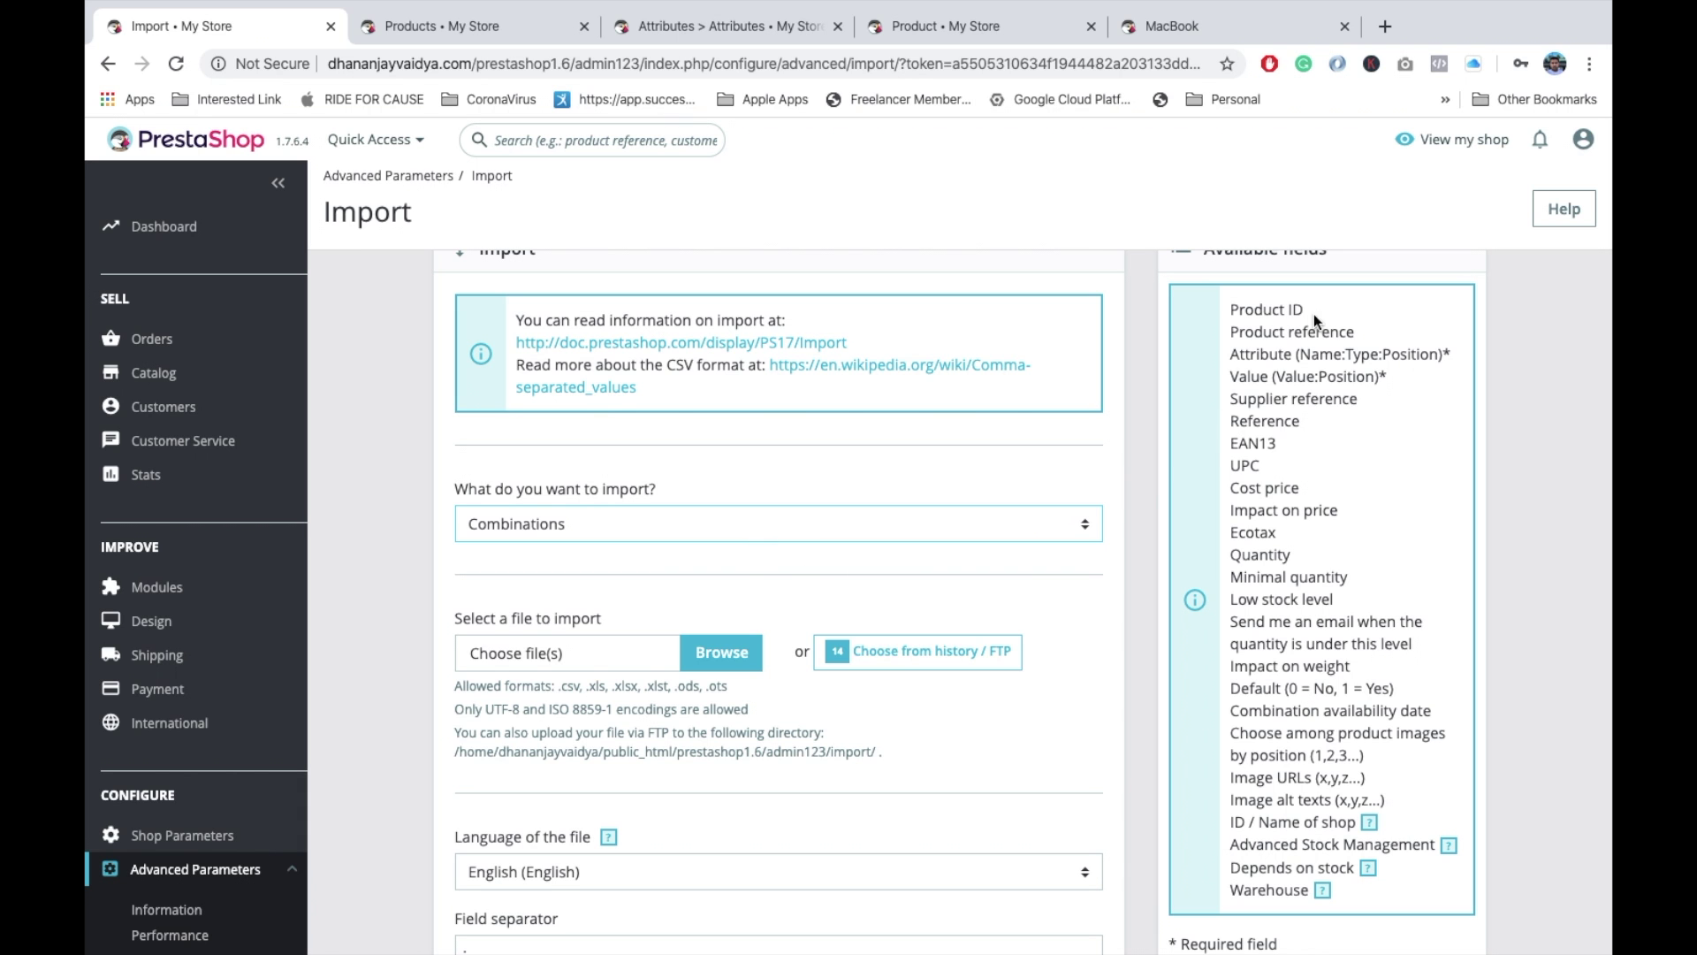
Review the available import fields and sample CSV files, and highlight the field list from Product ID to Warehouse
scroll(1299, 442, down, 5)
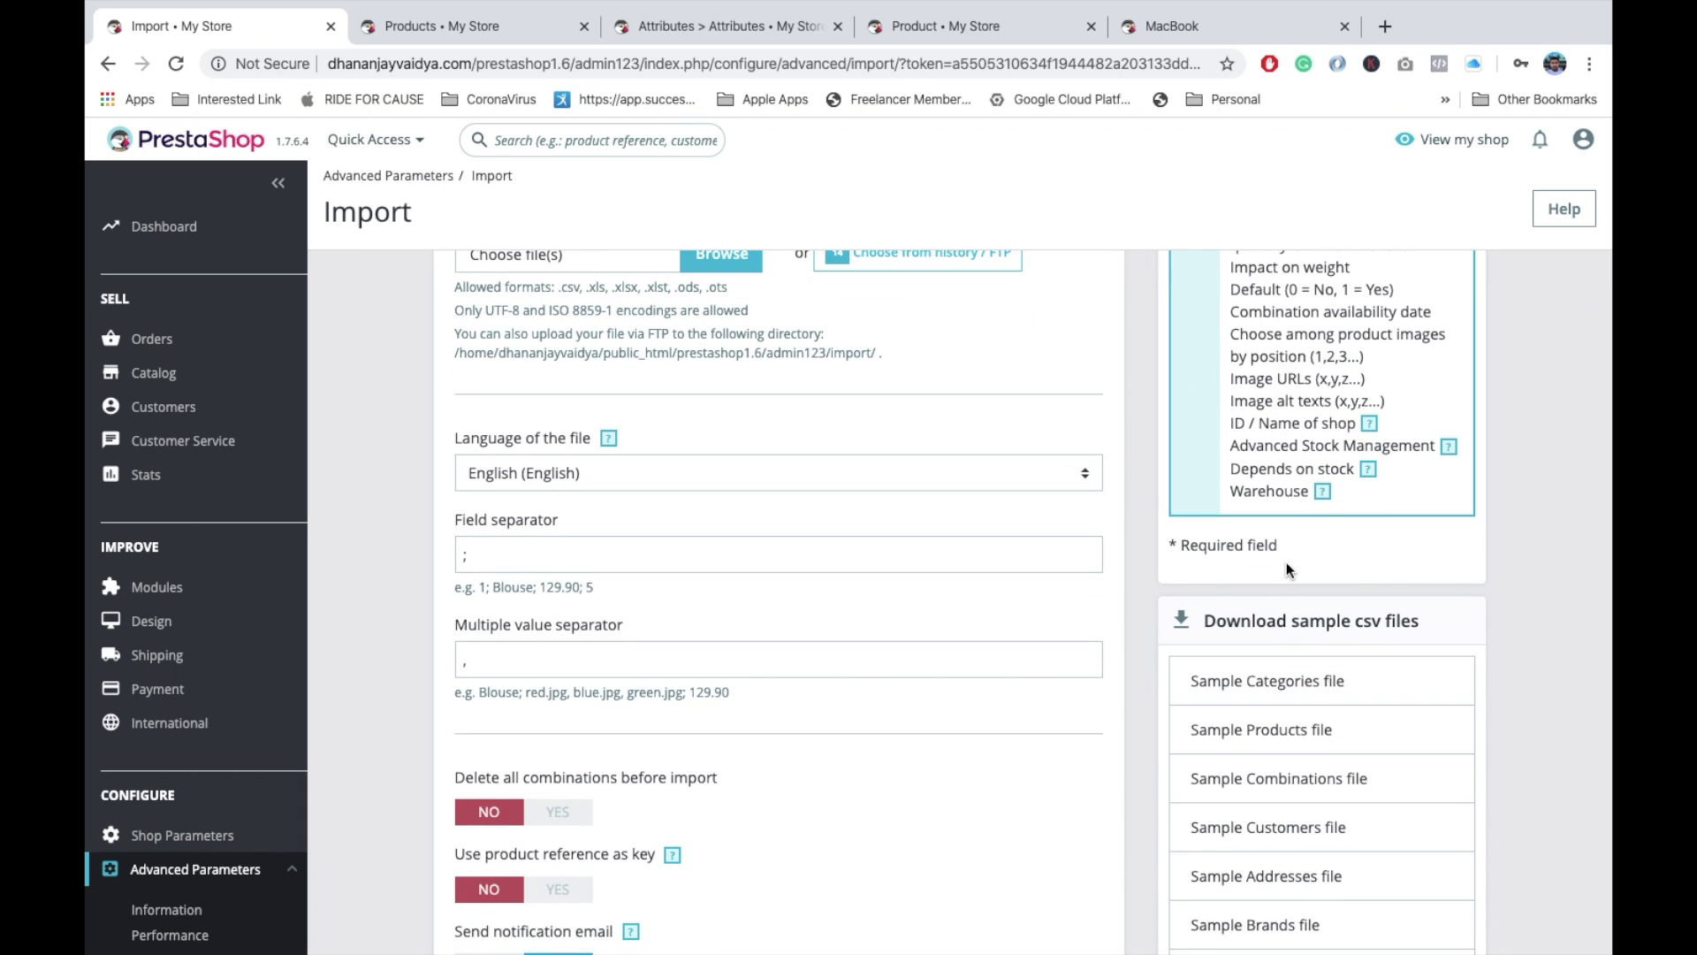
scroll(1264, 495, up, 5)
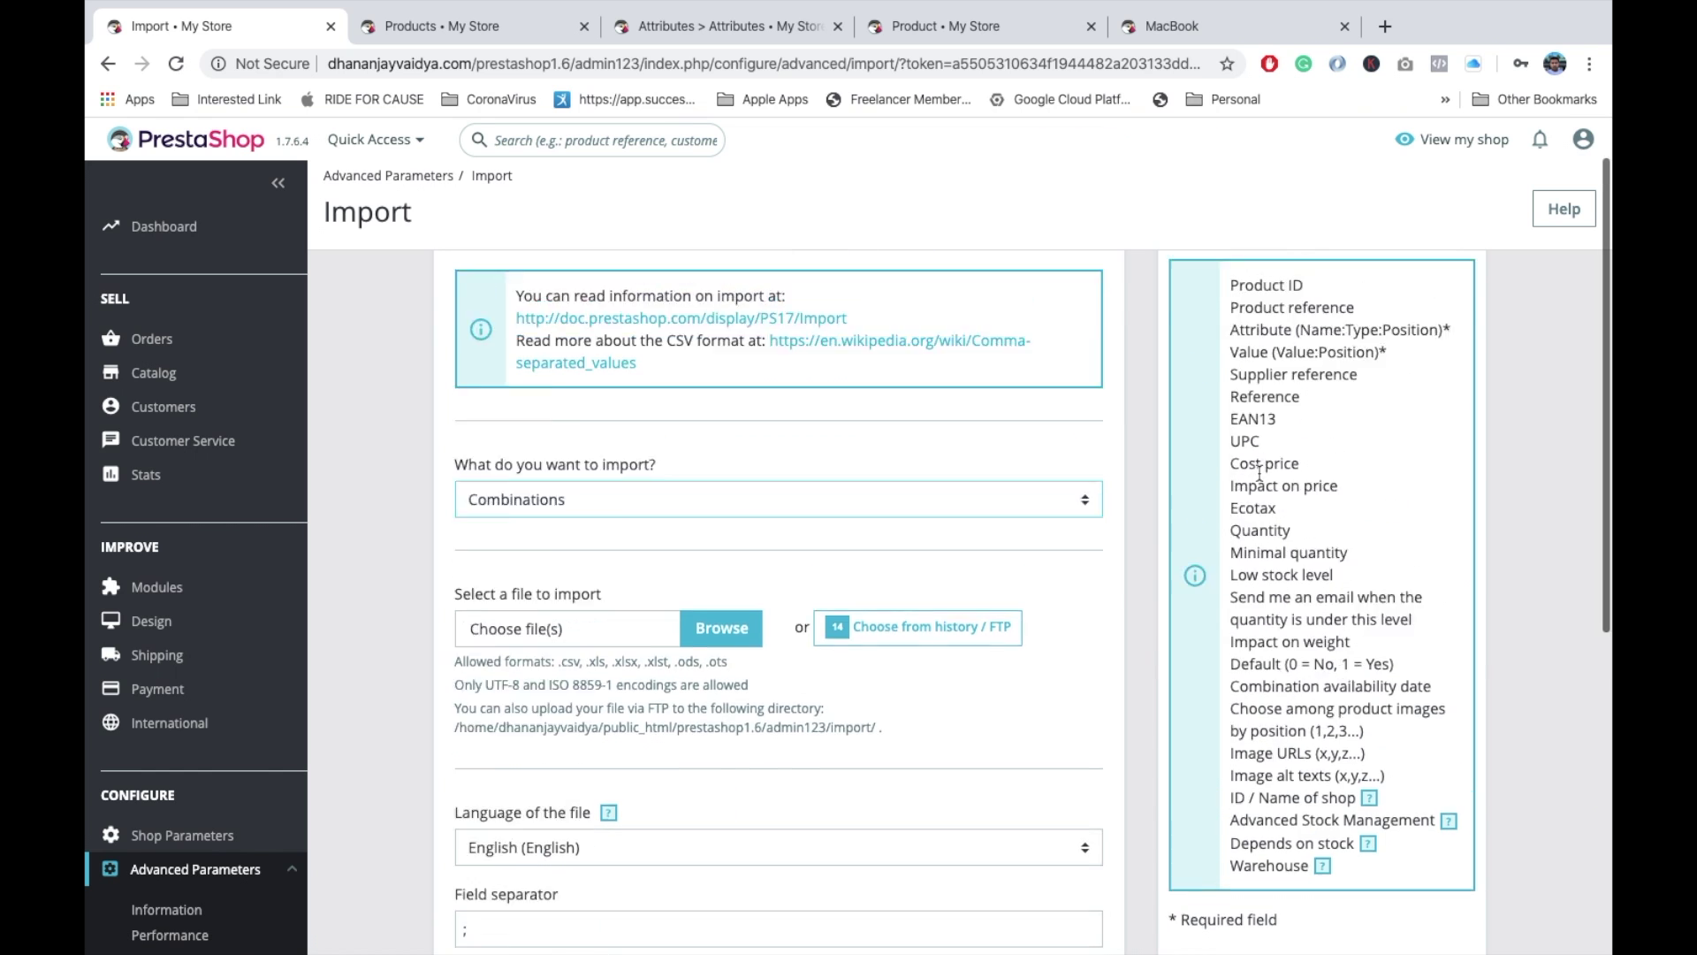
scroll(1260, 473, up, 1)
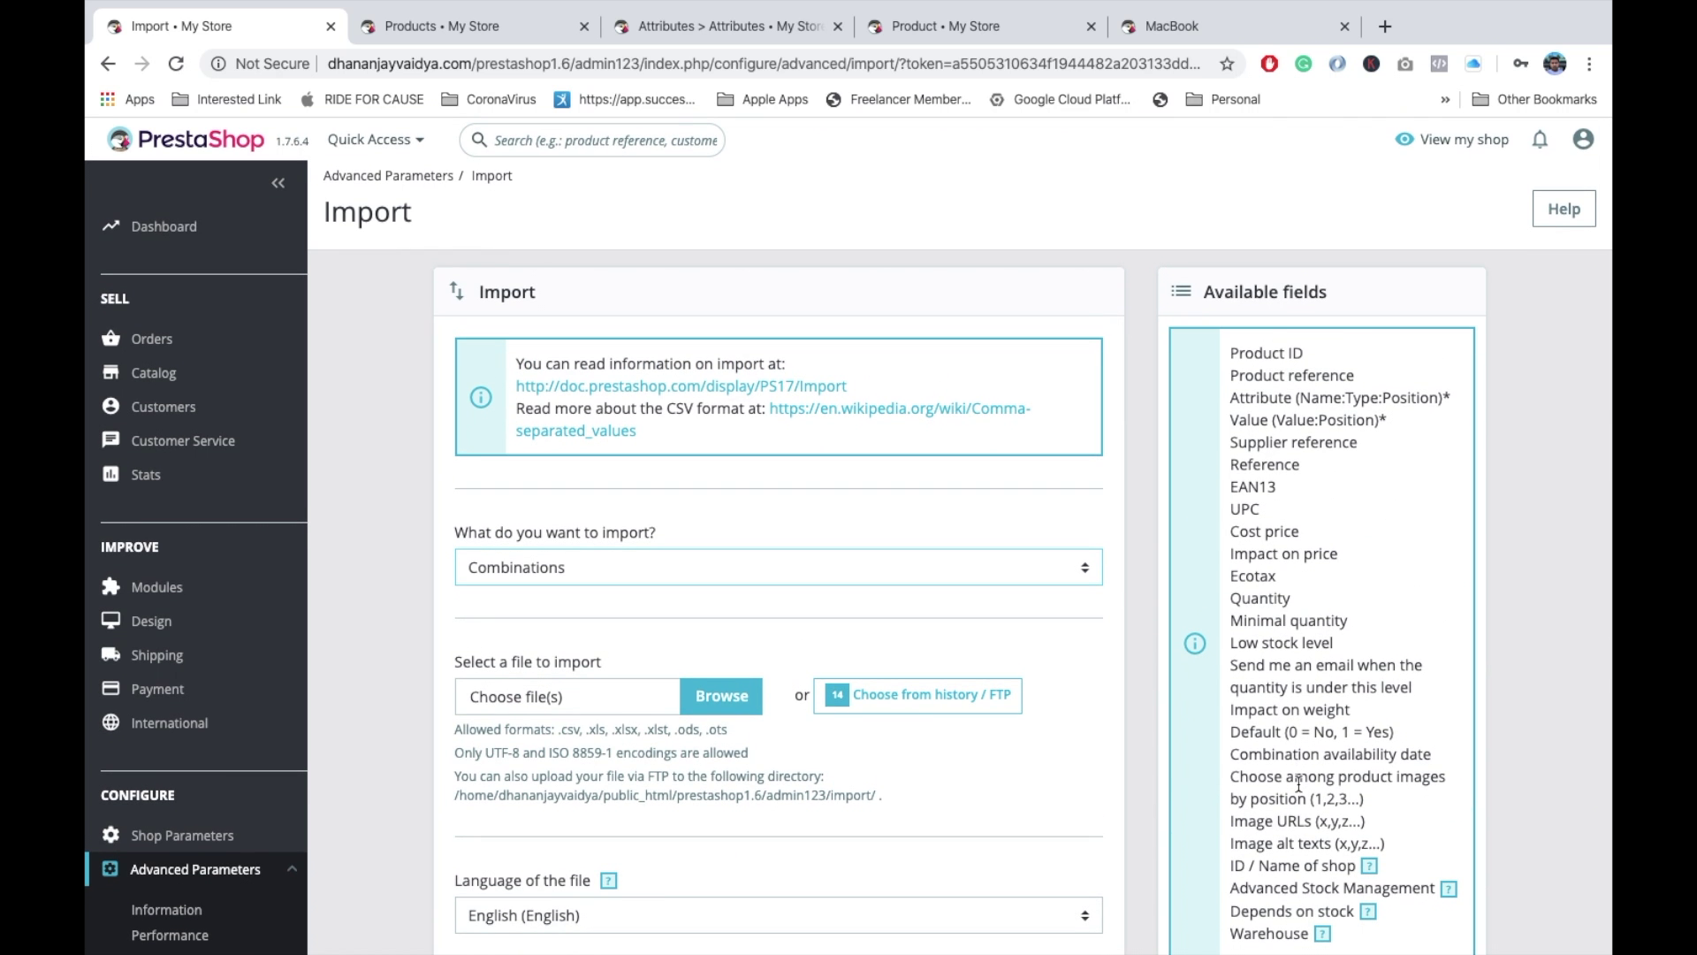
scroll(1299, 783, down, 7)
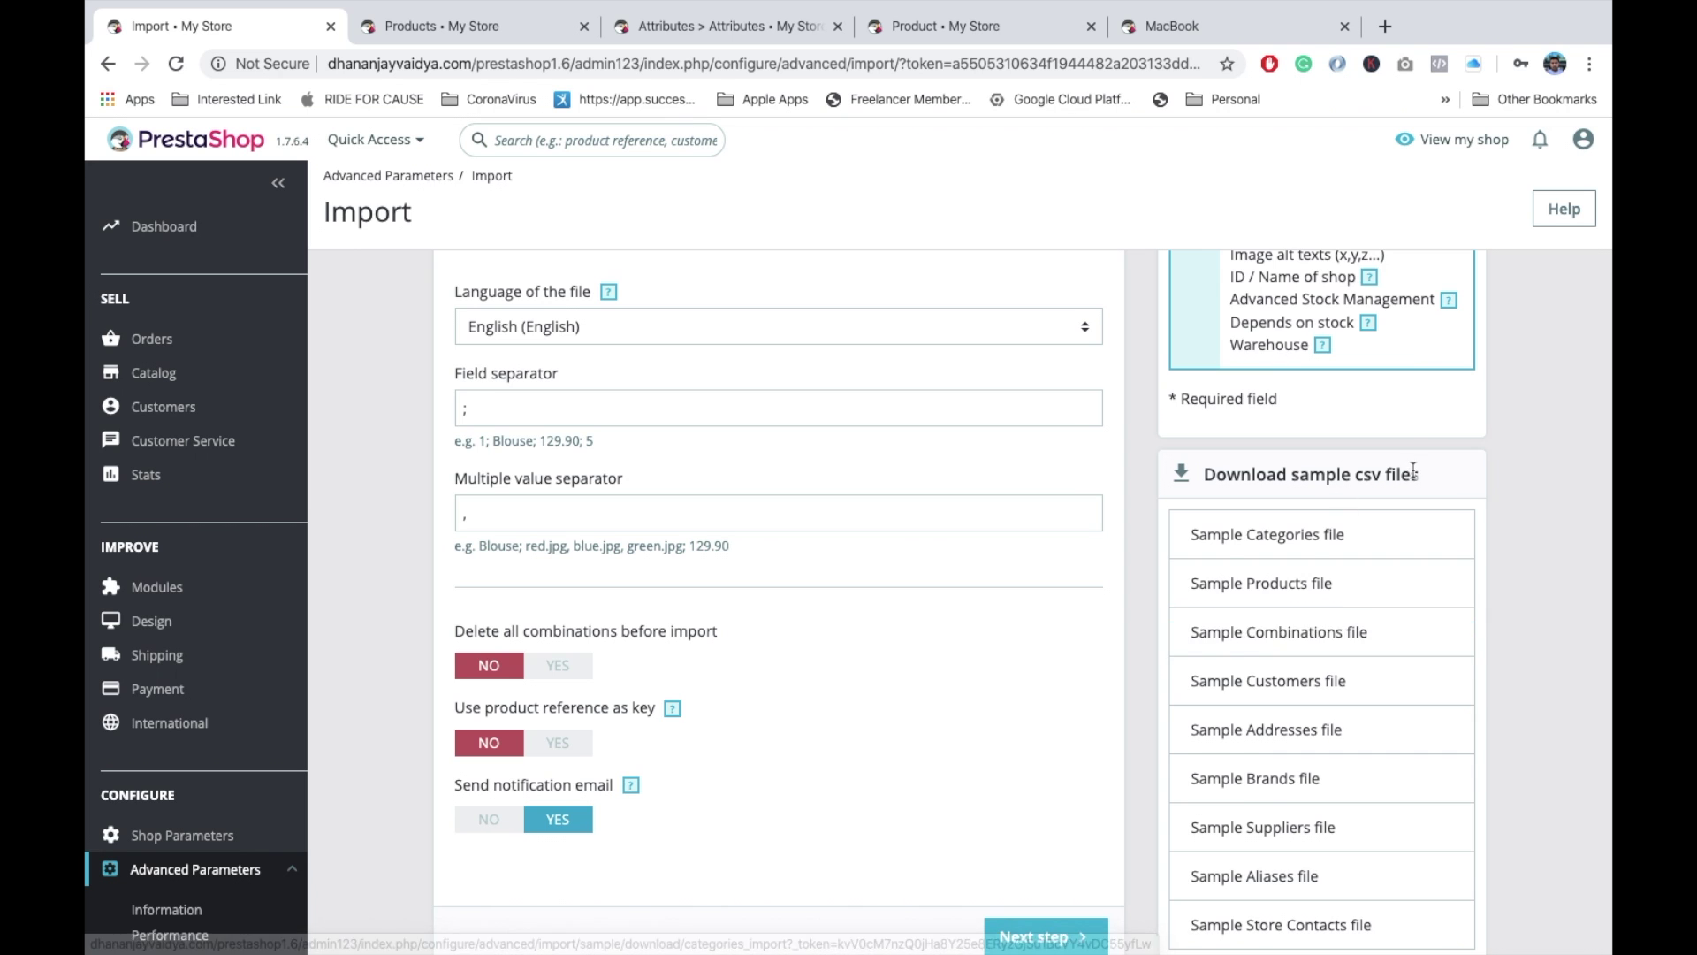
scroll(1413, 473, up, 5)
scroll(1412, 470, up, 1)
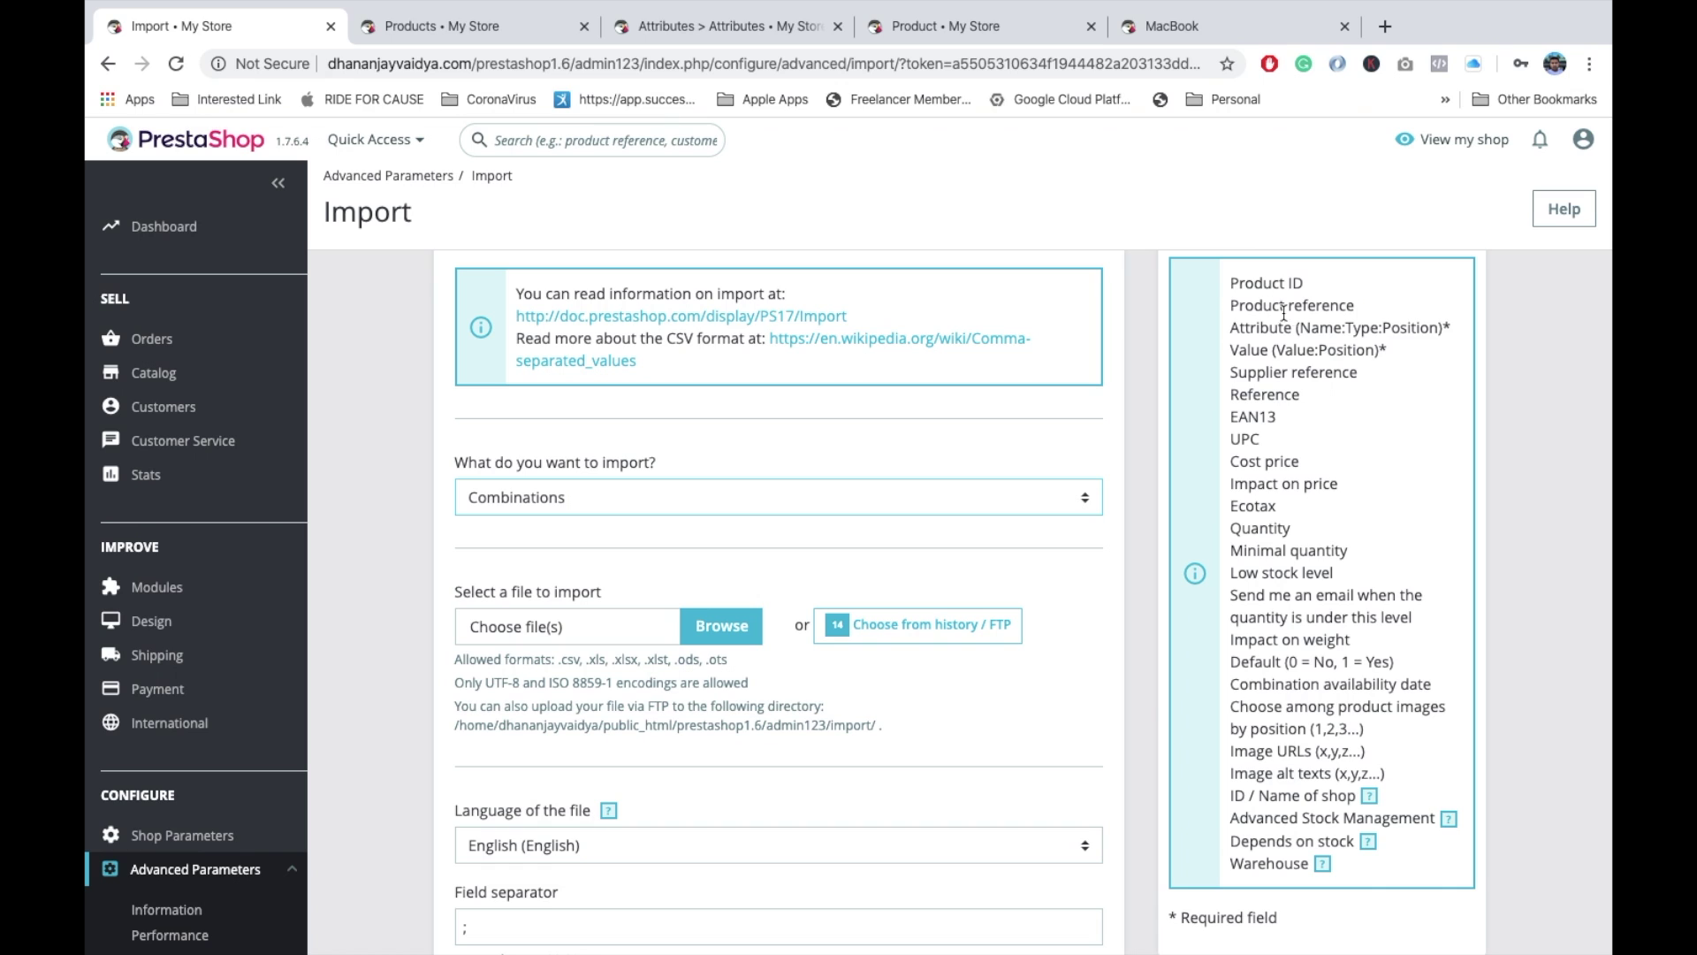
drag(1230, 285, 1323, 862)
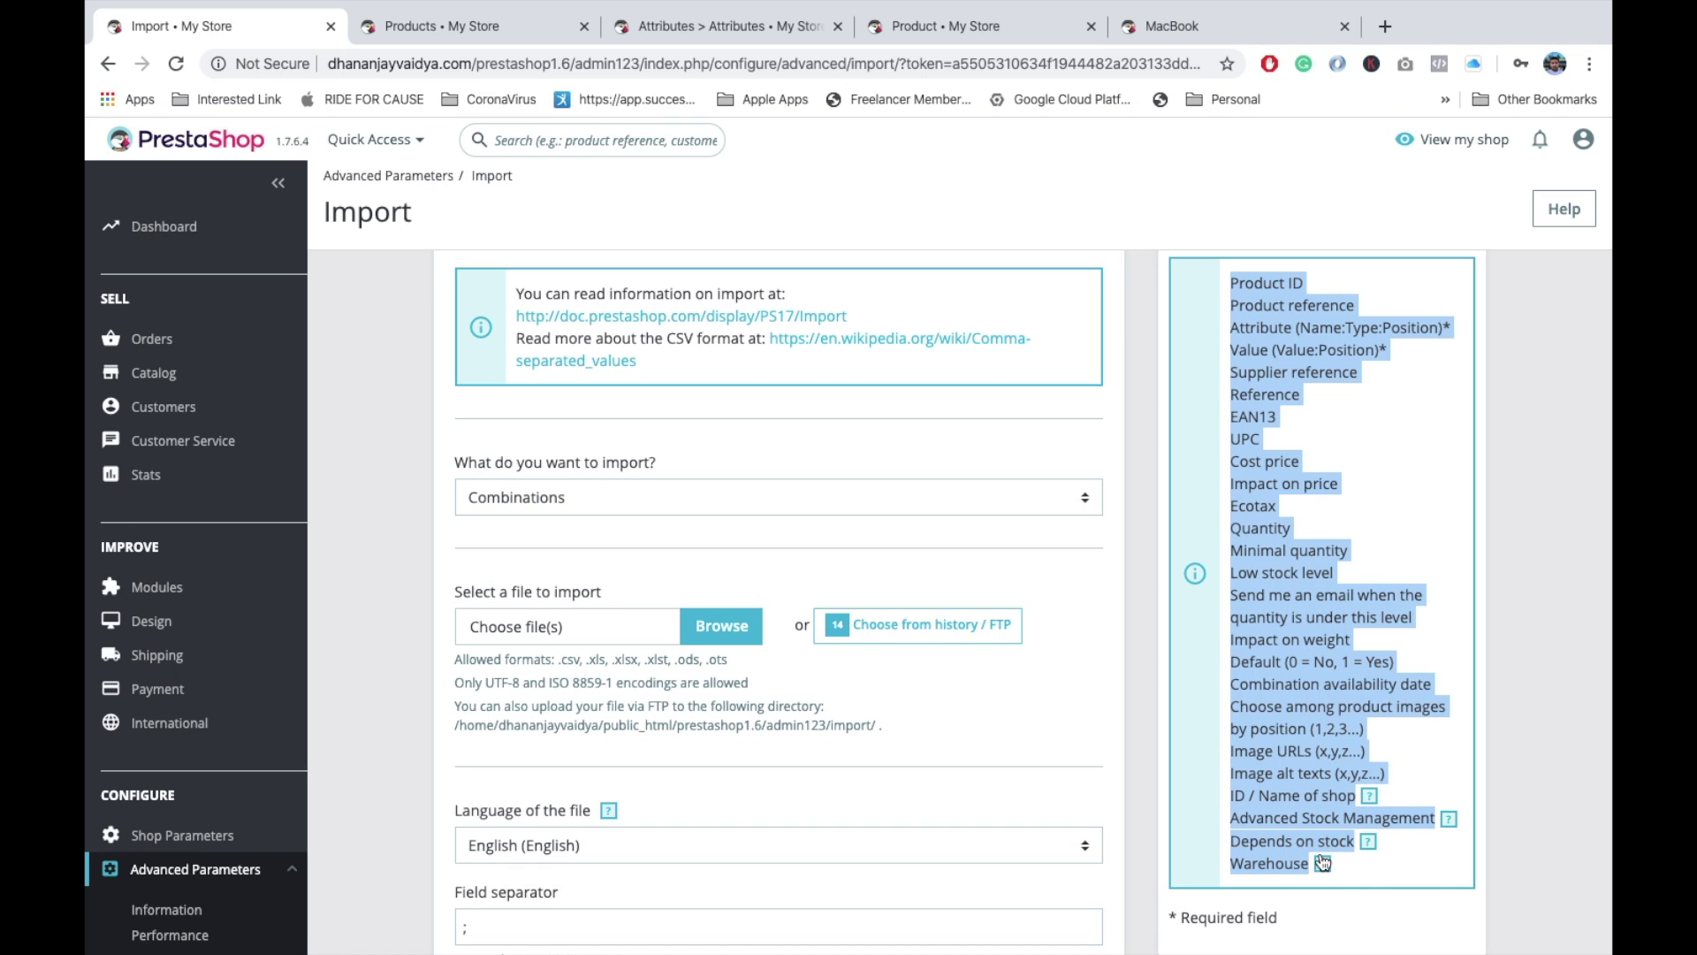
Switch to the combination workbook in Excel and examine its column headers from Product ID to Impact on weight
key(ctrl+Left)
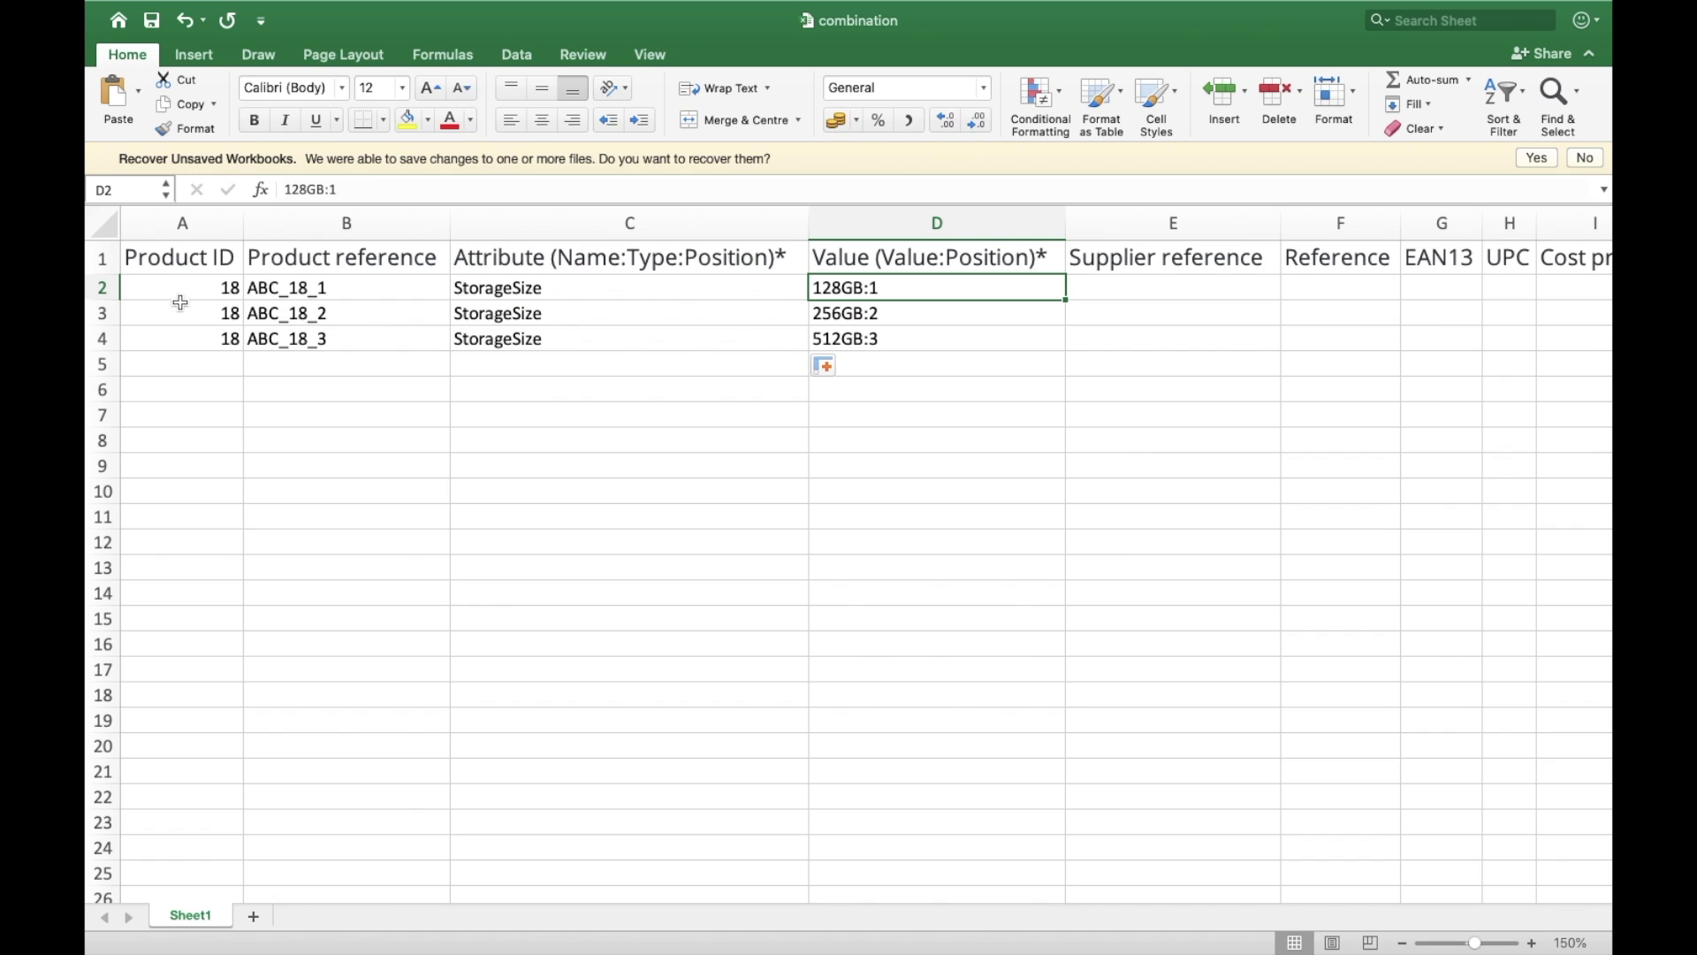
click(179, 261)
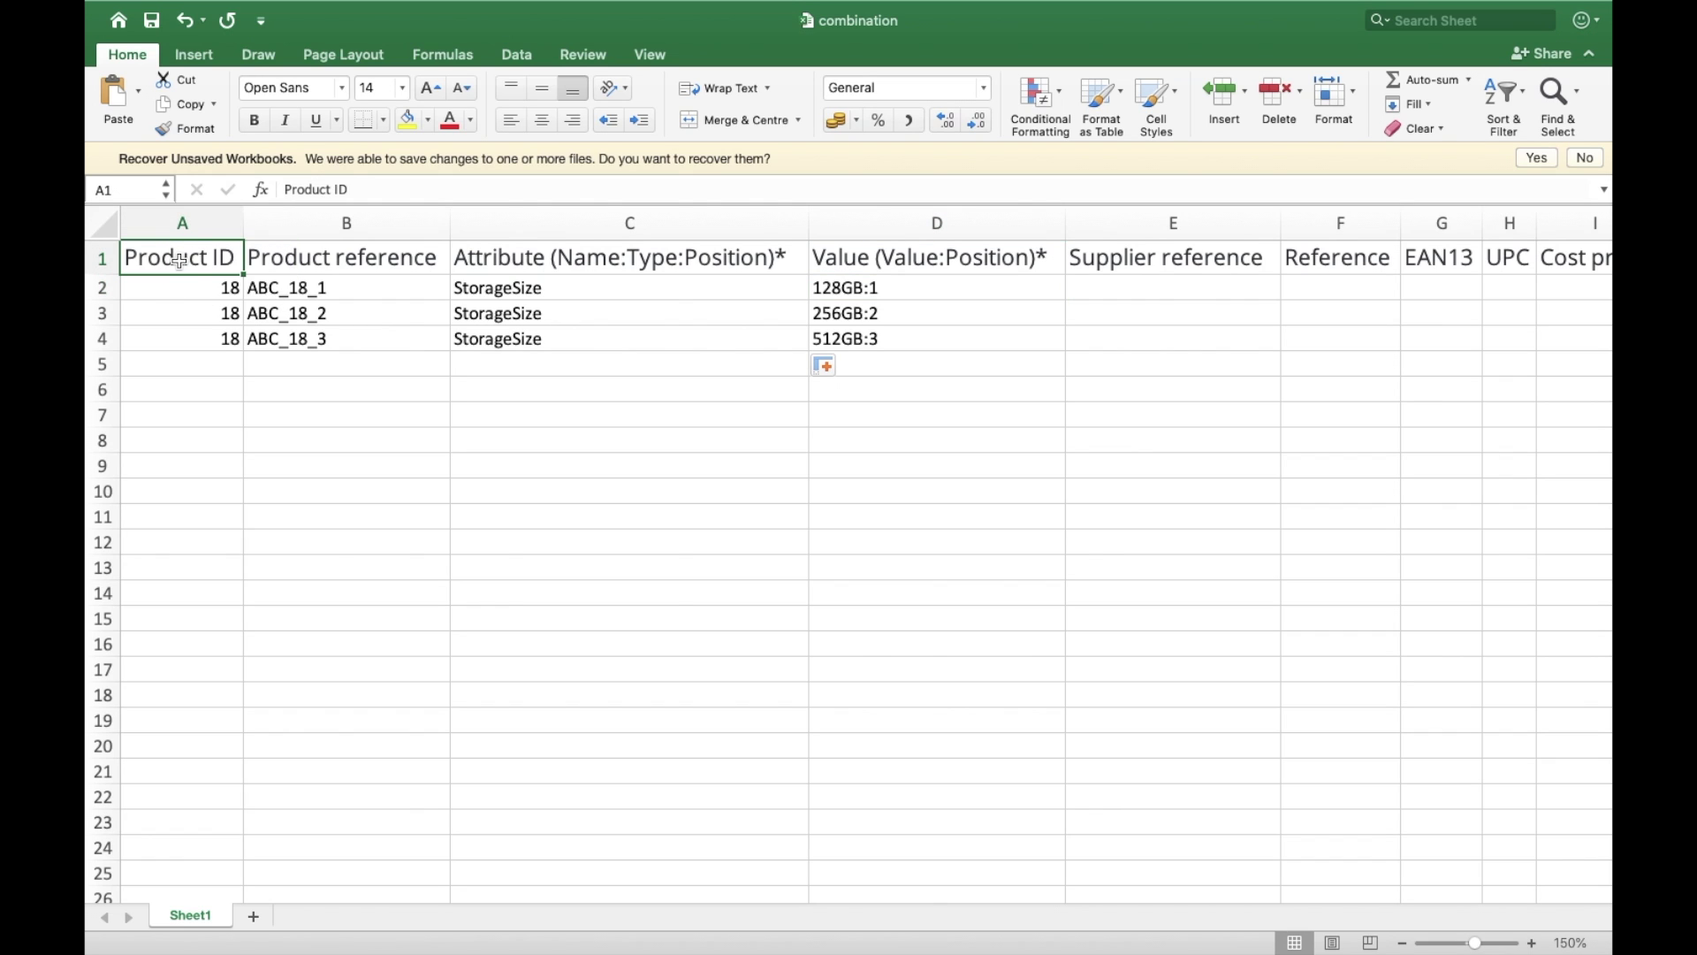
click(333, 271)
click(580, 265)
click(879, 260)
scroll(1201, 304, right, 7)
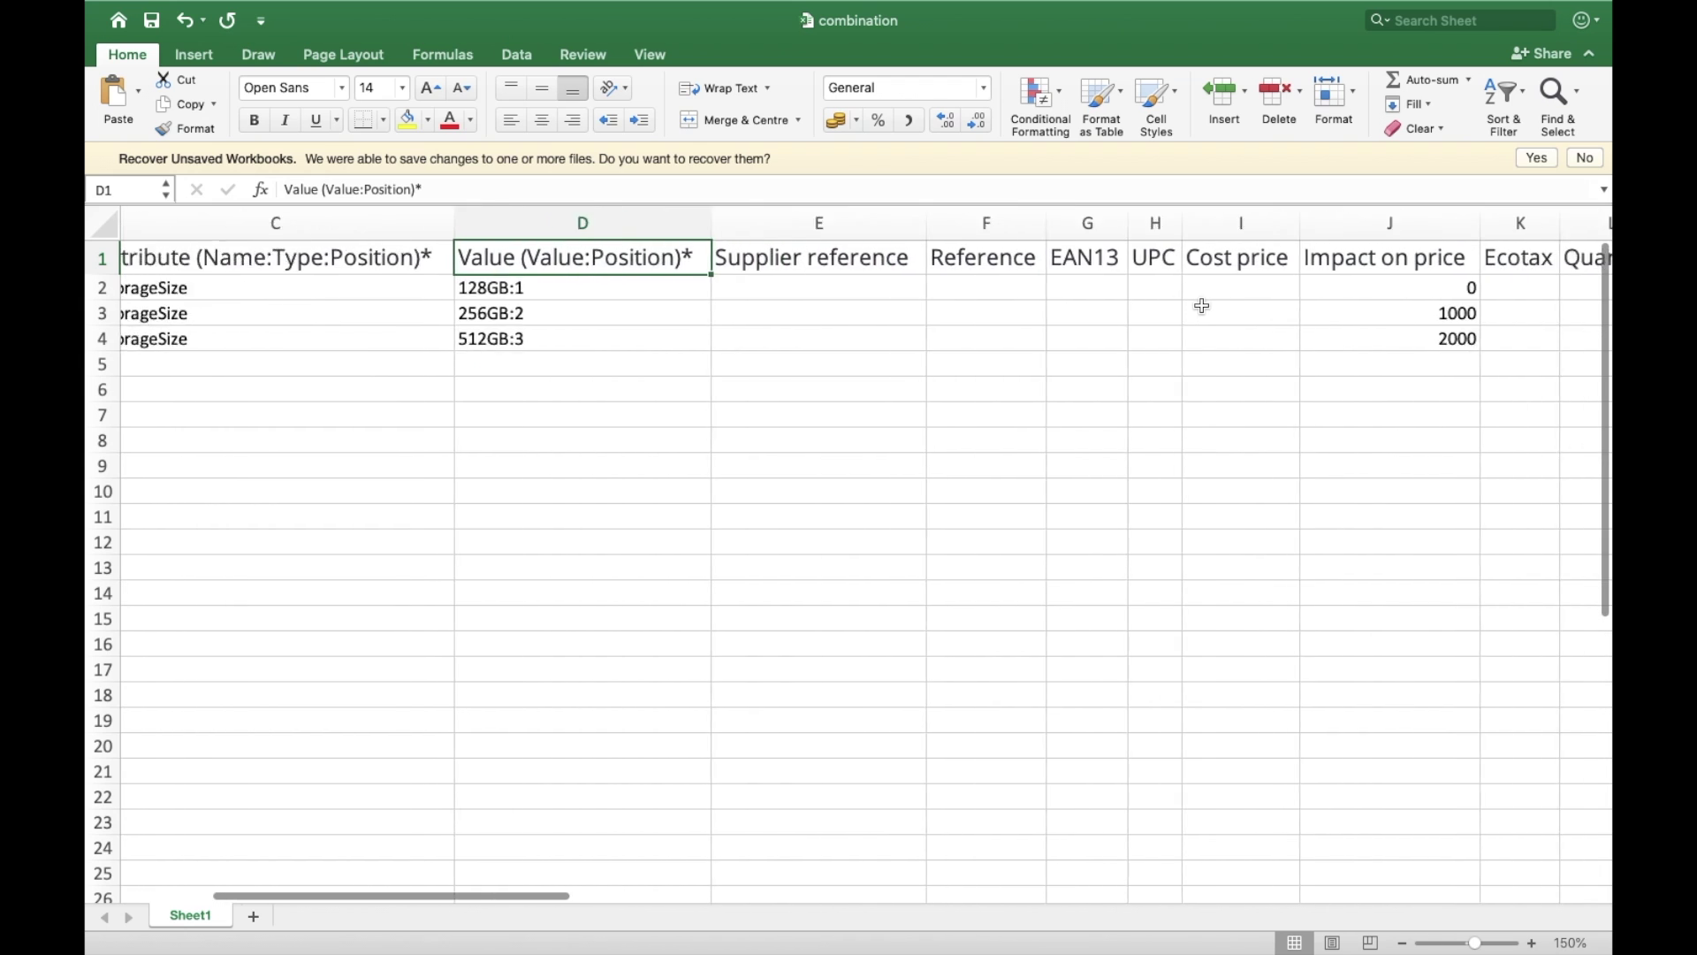
click(1061, 261)
click(1307, 257)
scroll(1150, 266, right, 10)
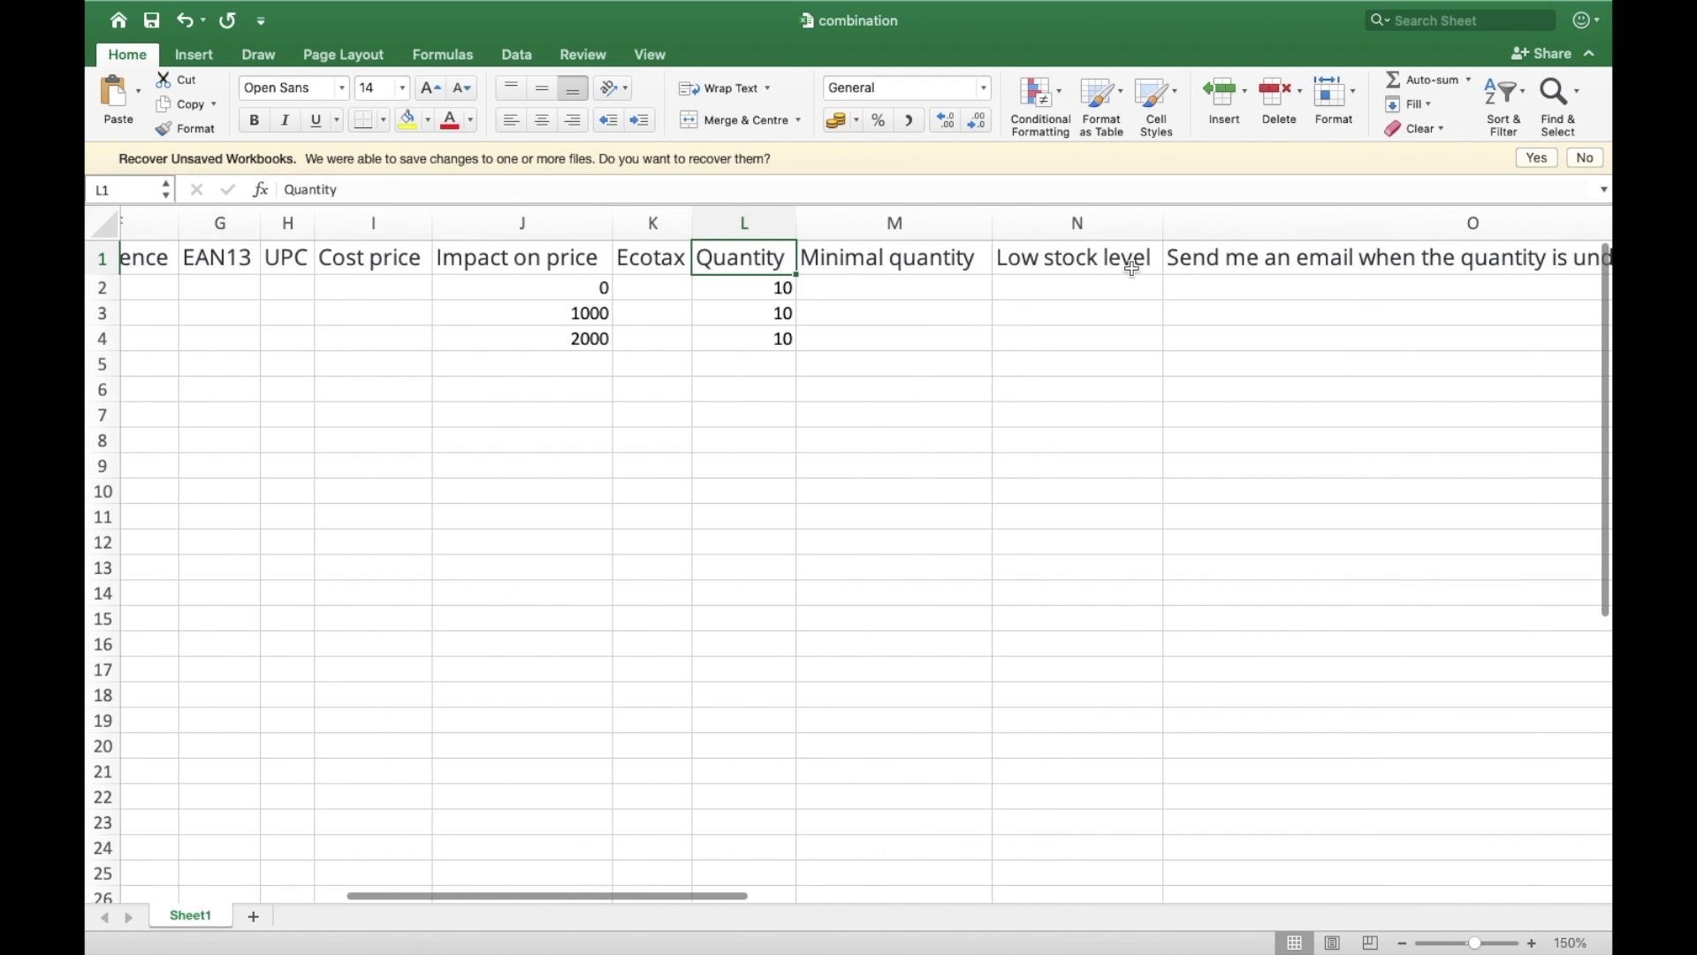
scroll(1132, 267, right, 3)
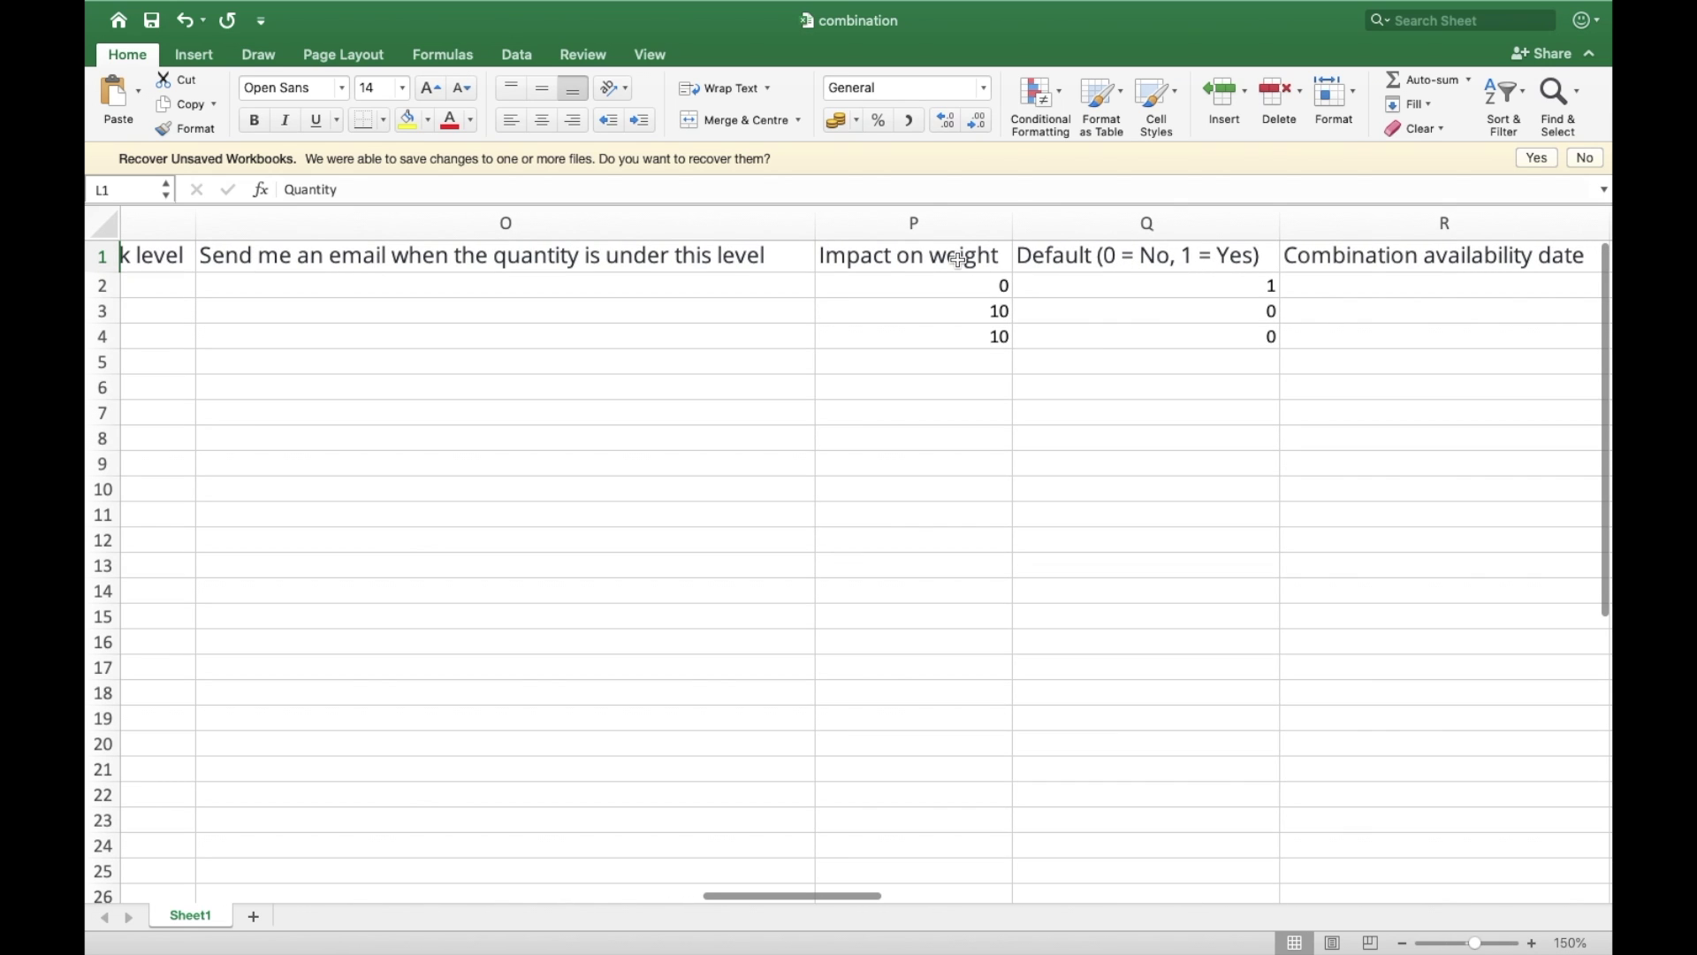
click(960, 259)
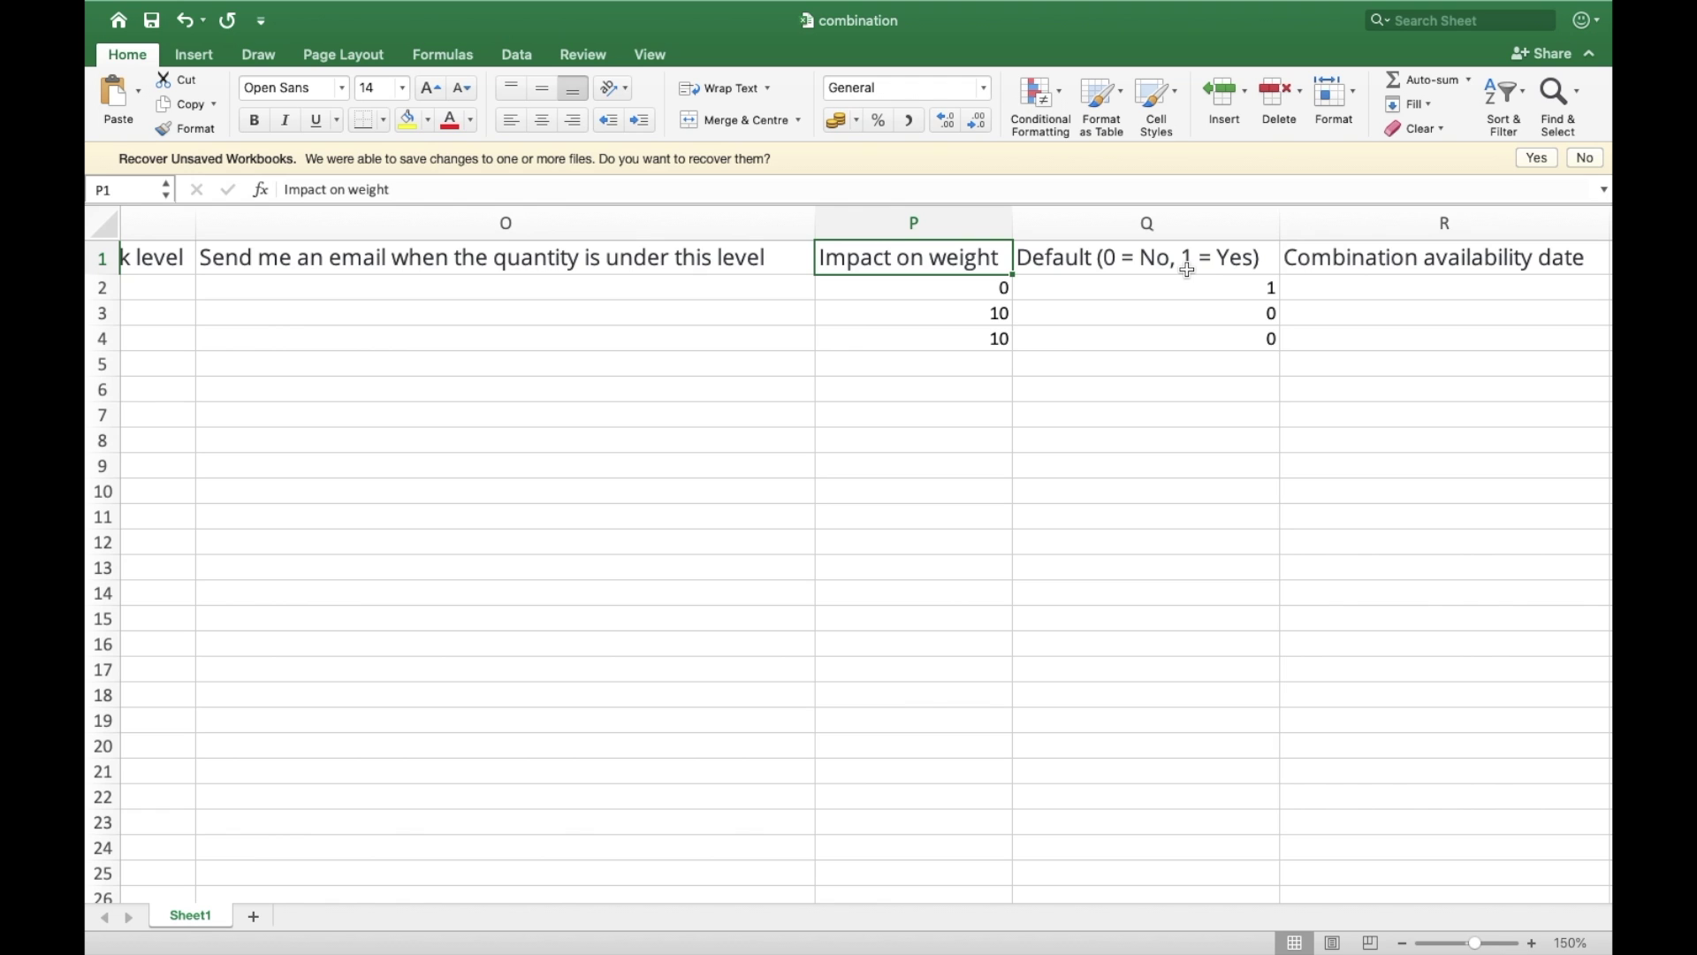
Examine the remaining combination columns from the default flag to Warehouse, and return to the start of the sheet
scroll(1211, 342, right, 10)
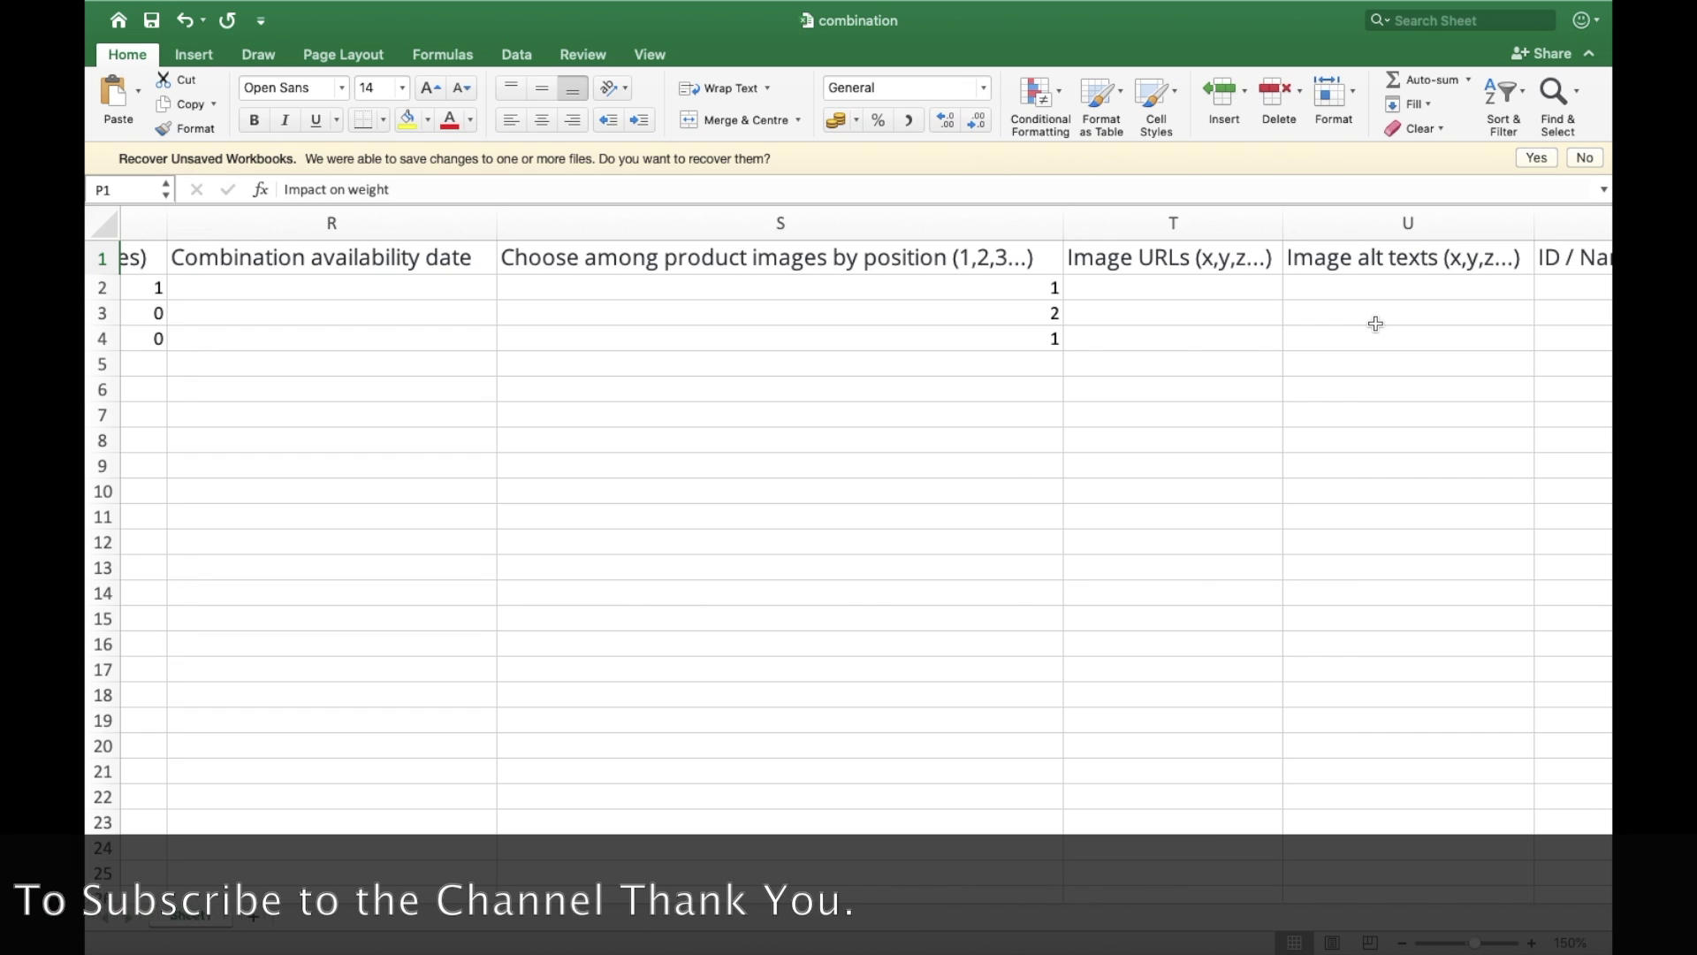
scroll(1376, 323, right, 5)
scroll(1375, 324, right, 10)
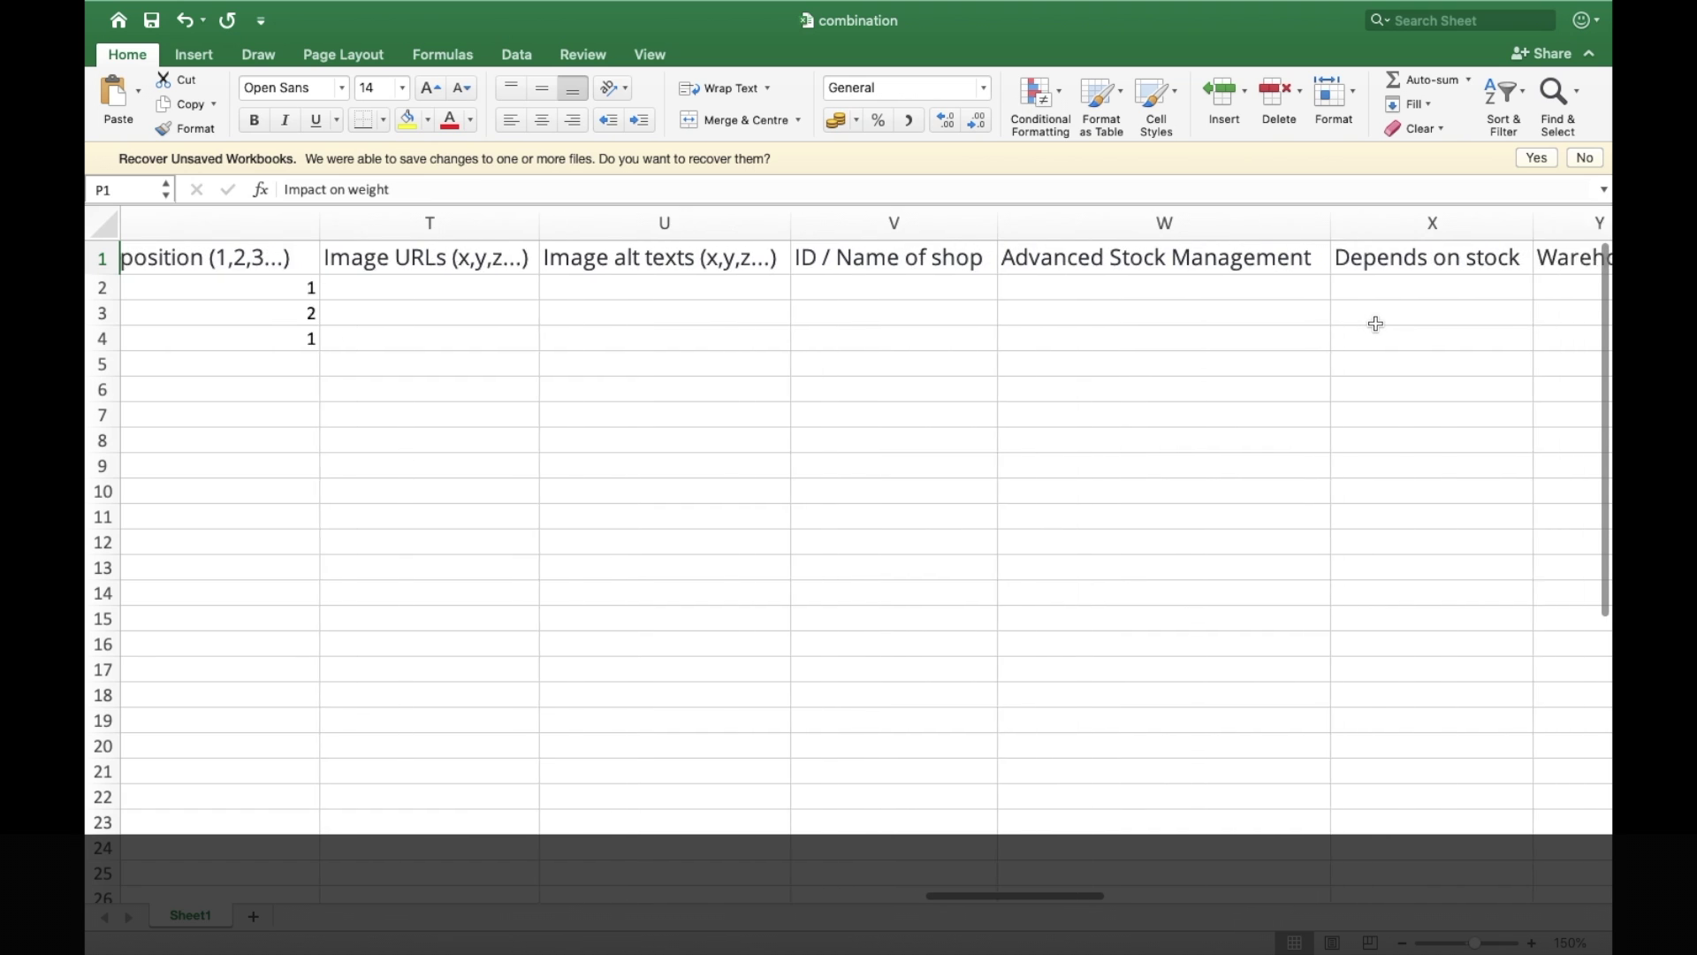
scroll(1420, 336, right, 1)
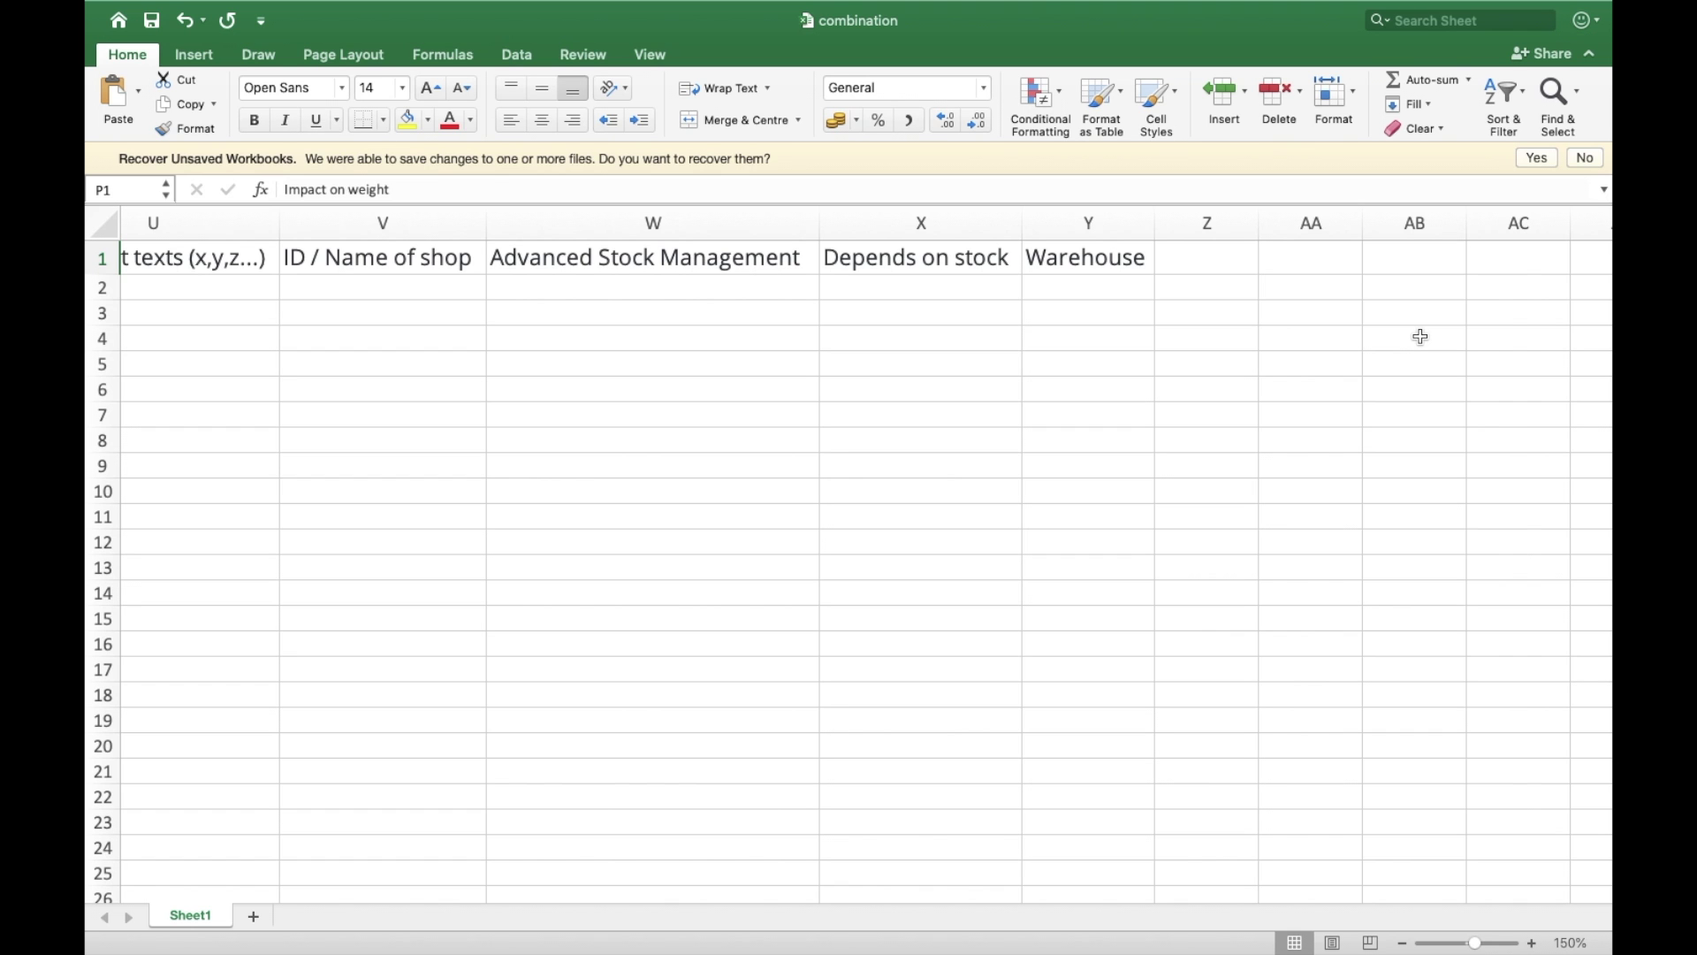
scroll(897, 416, left, 15)
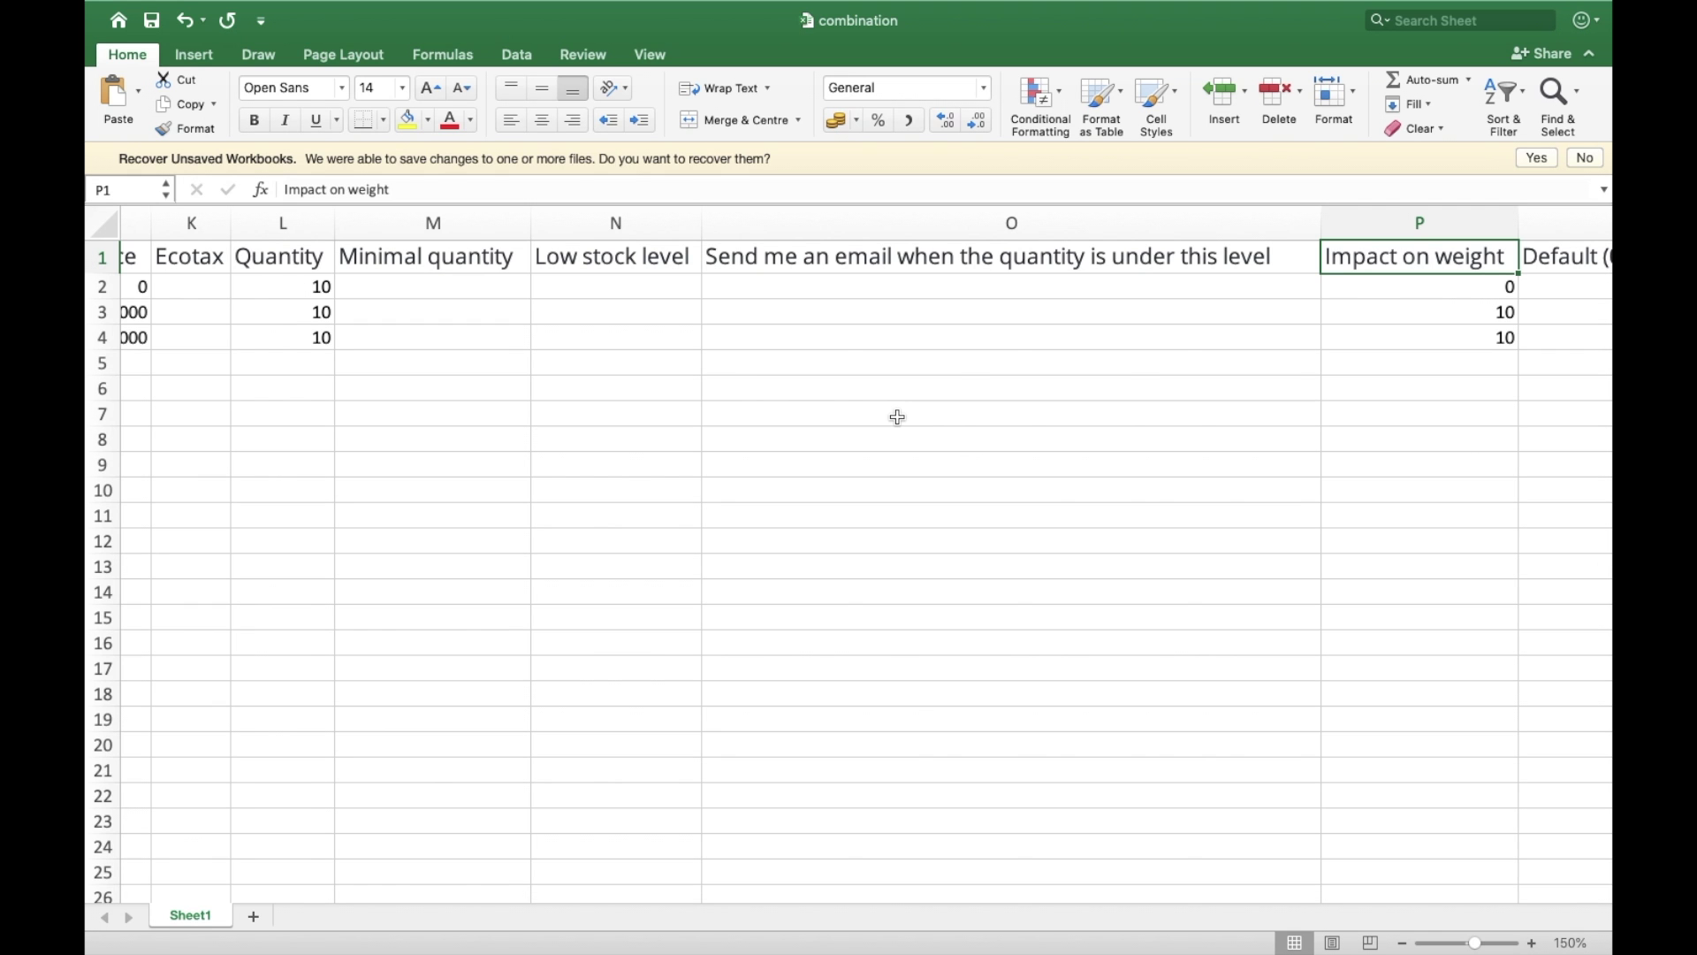
scroll(670, 418, right, 5)
scroll(670, 418, left, 10)
scroll(670, 418, left, 10)
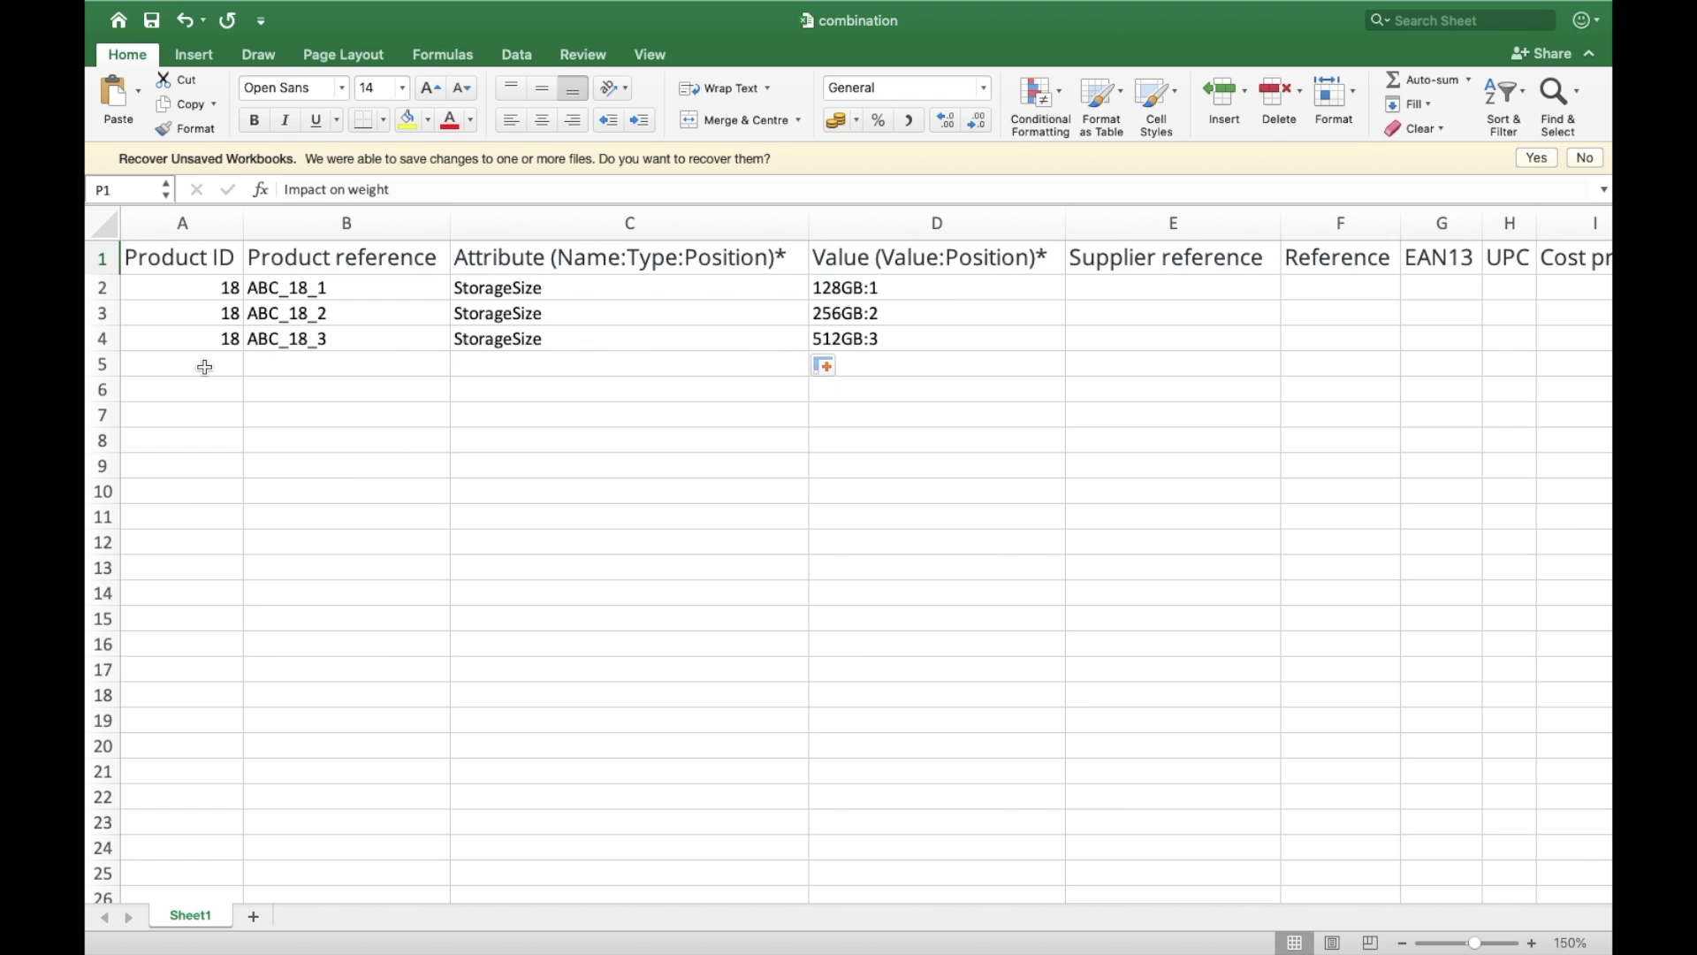
Look up the MacBook's ID in the PrestaShop product list and compare it with the workbook's Product ID column
key(ctrl+Right)
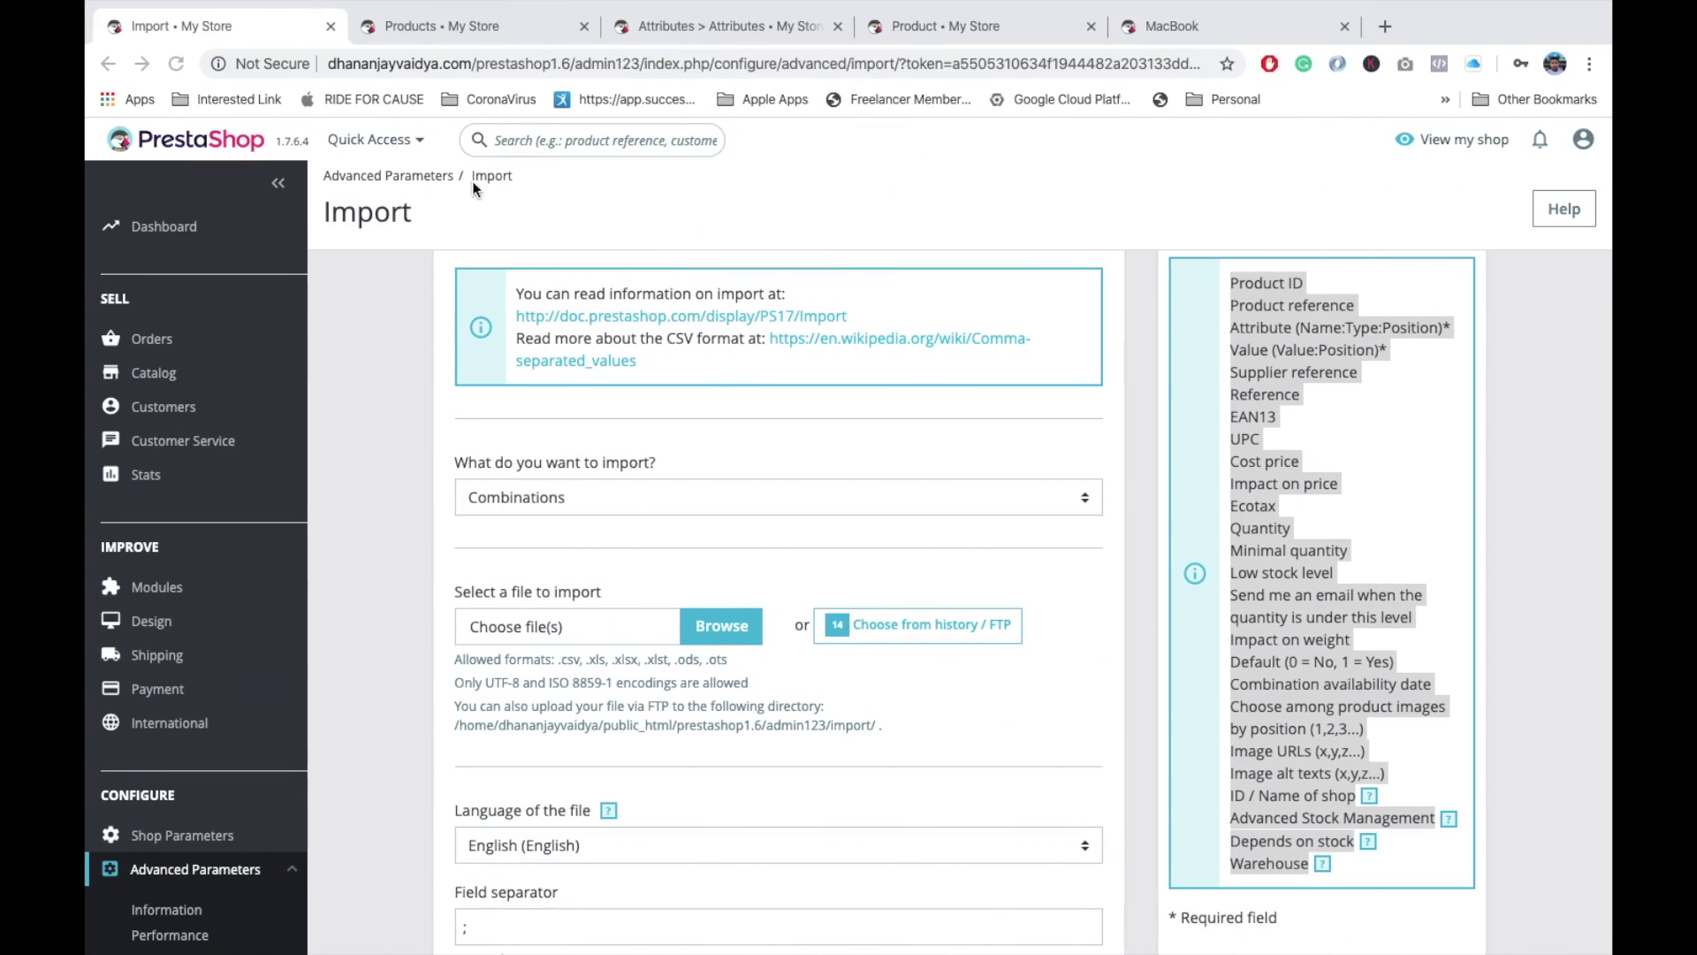
click(459, 26)
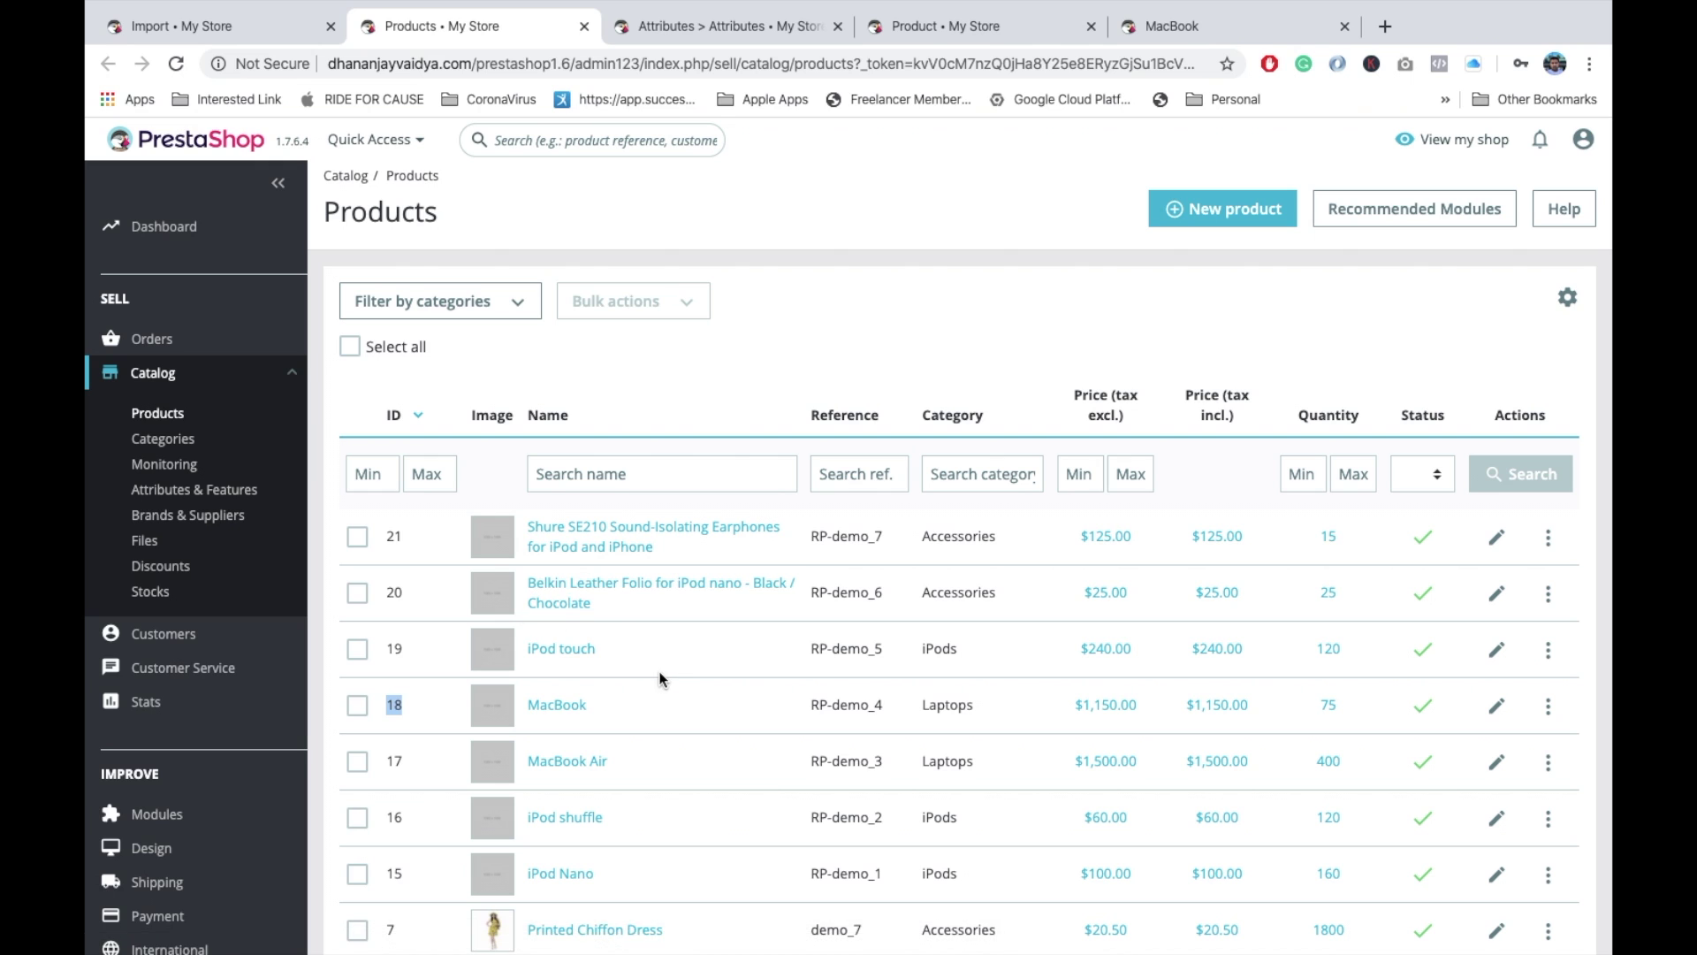
scroll(661, 679, down, 2)
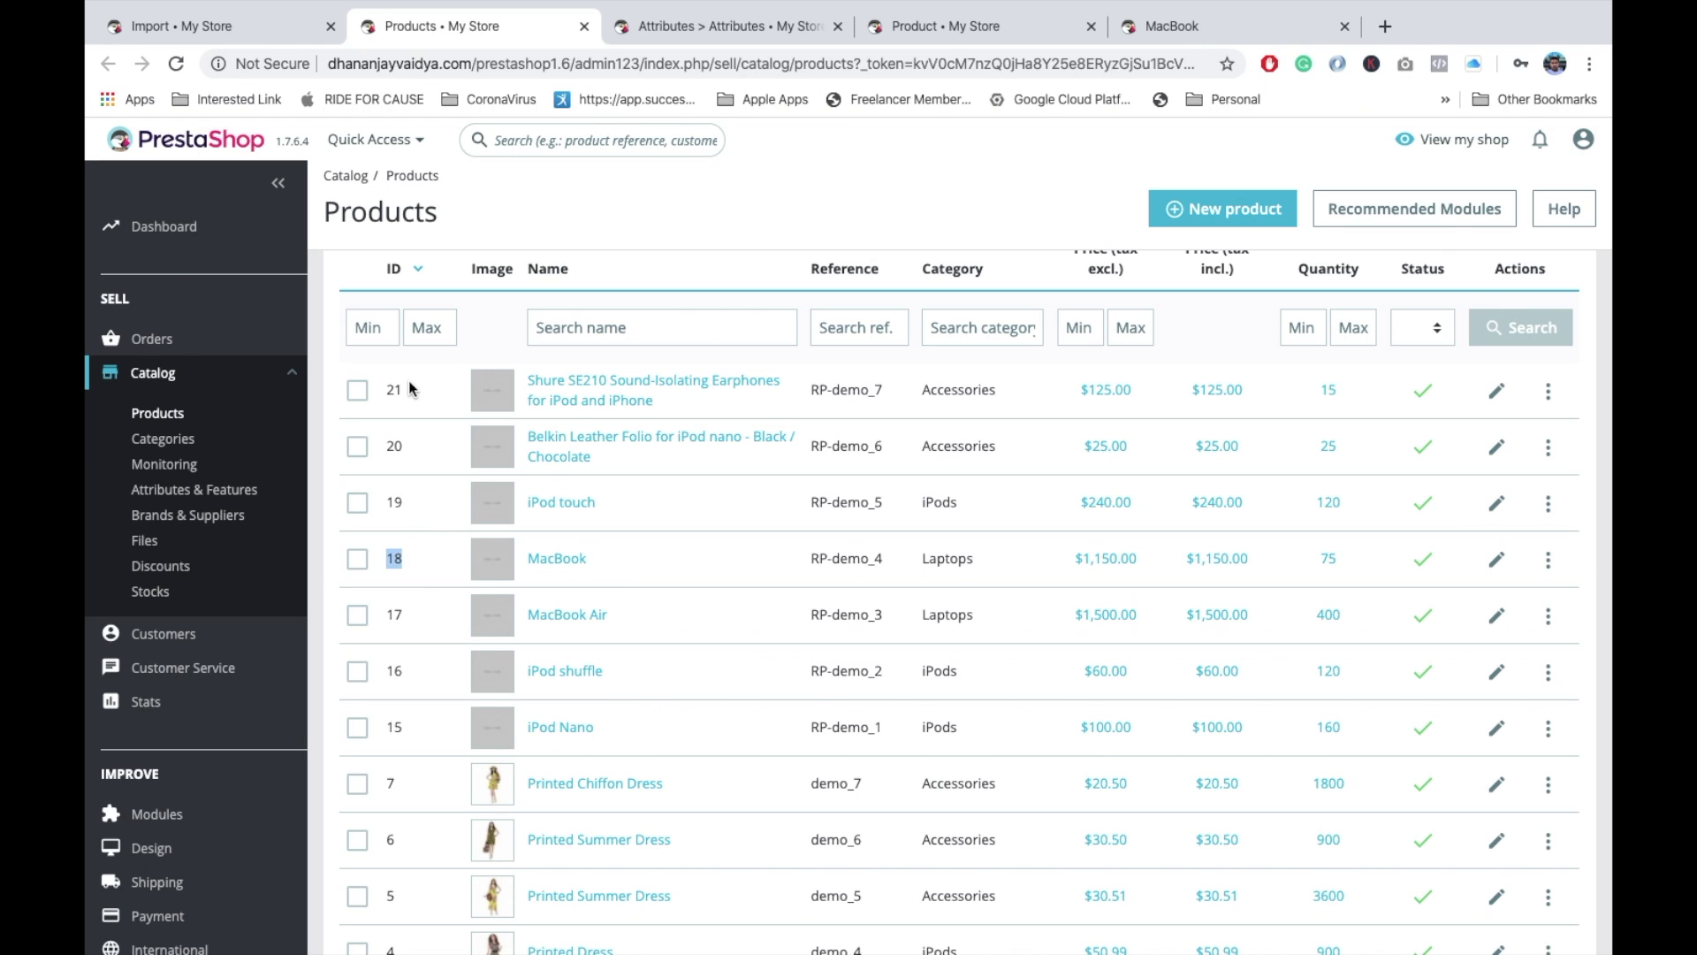
scroll(409, 395, up, 2)
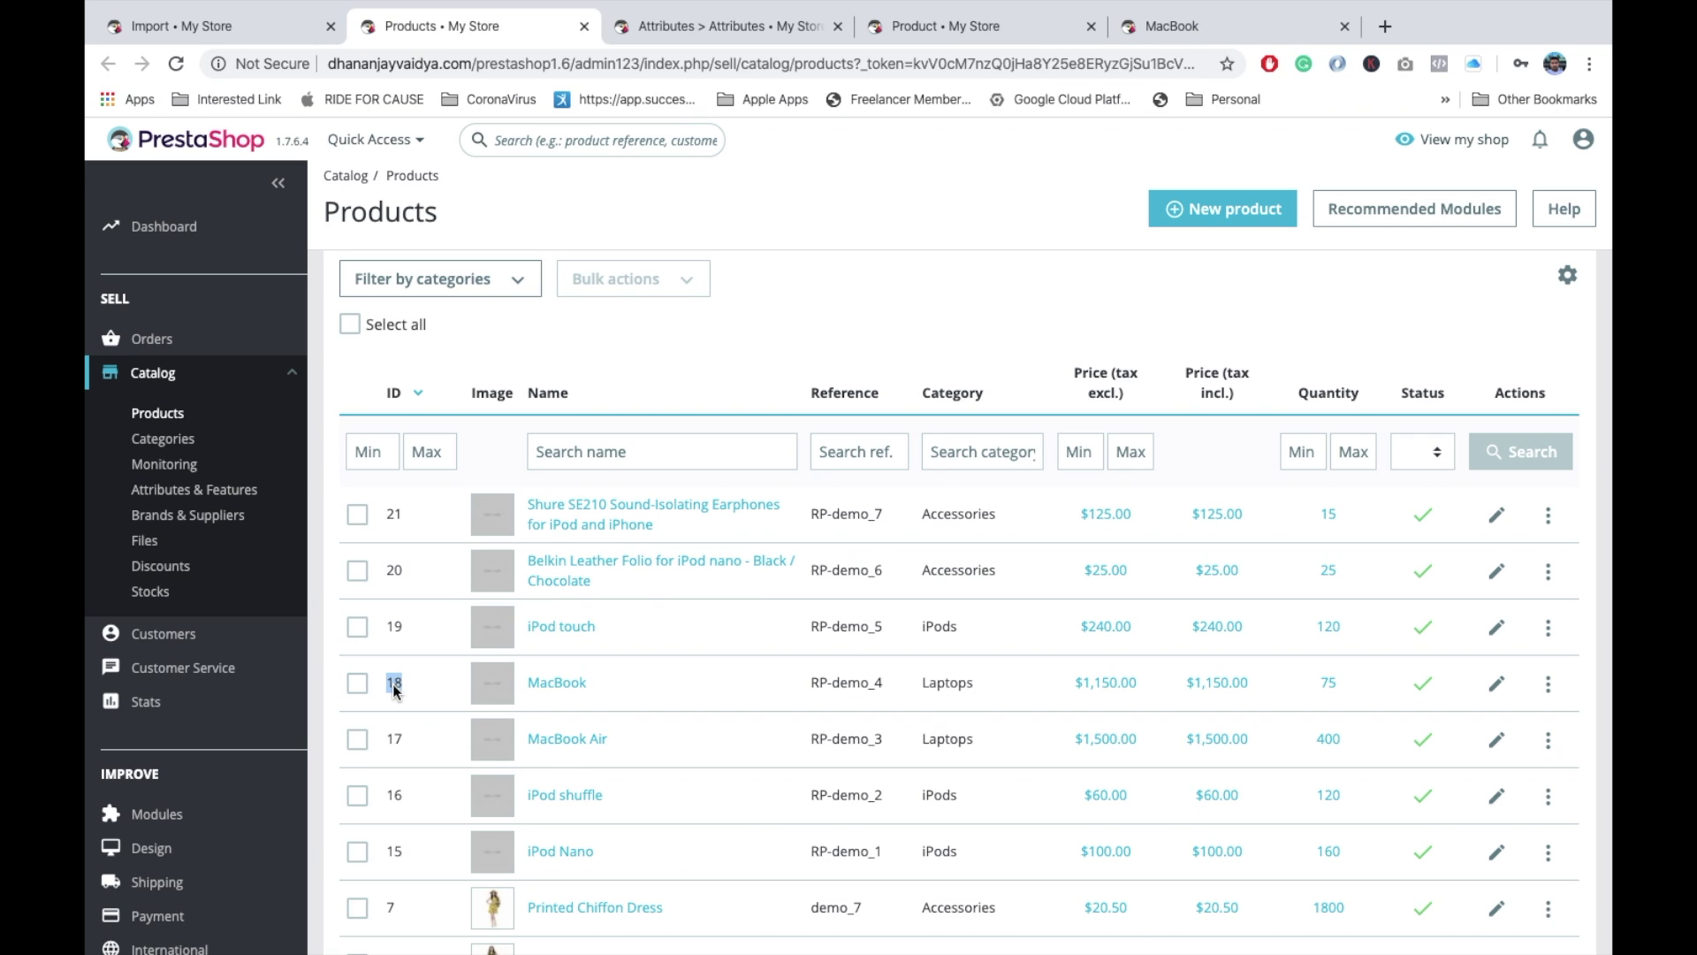
key(super+Tab)
click(207, 297)
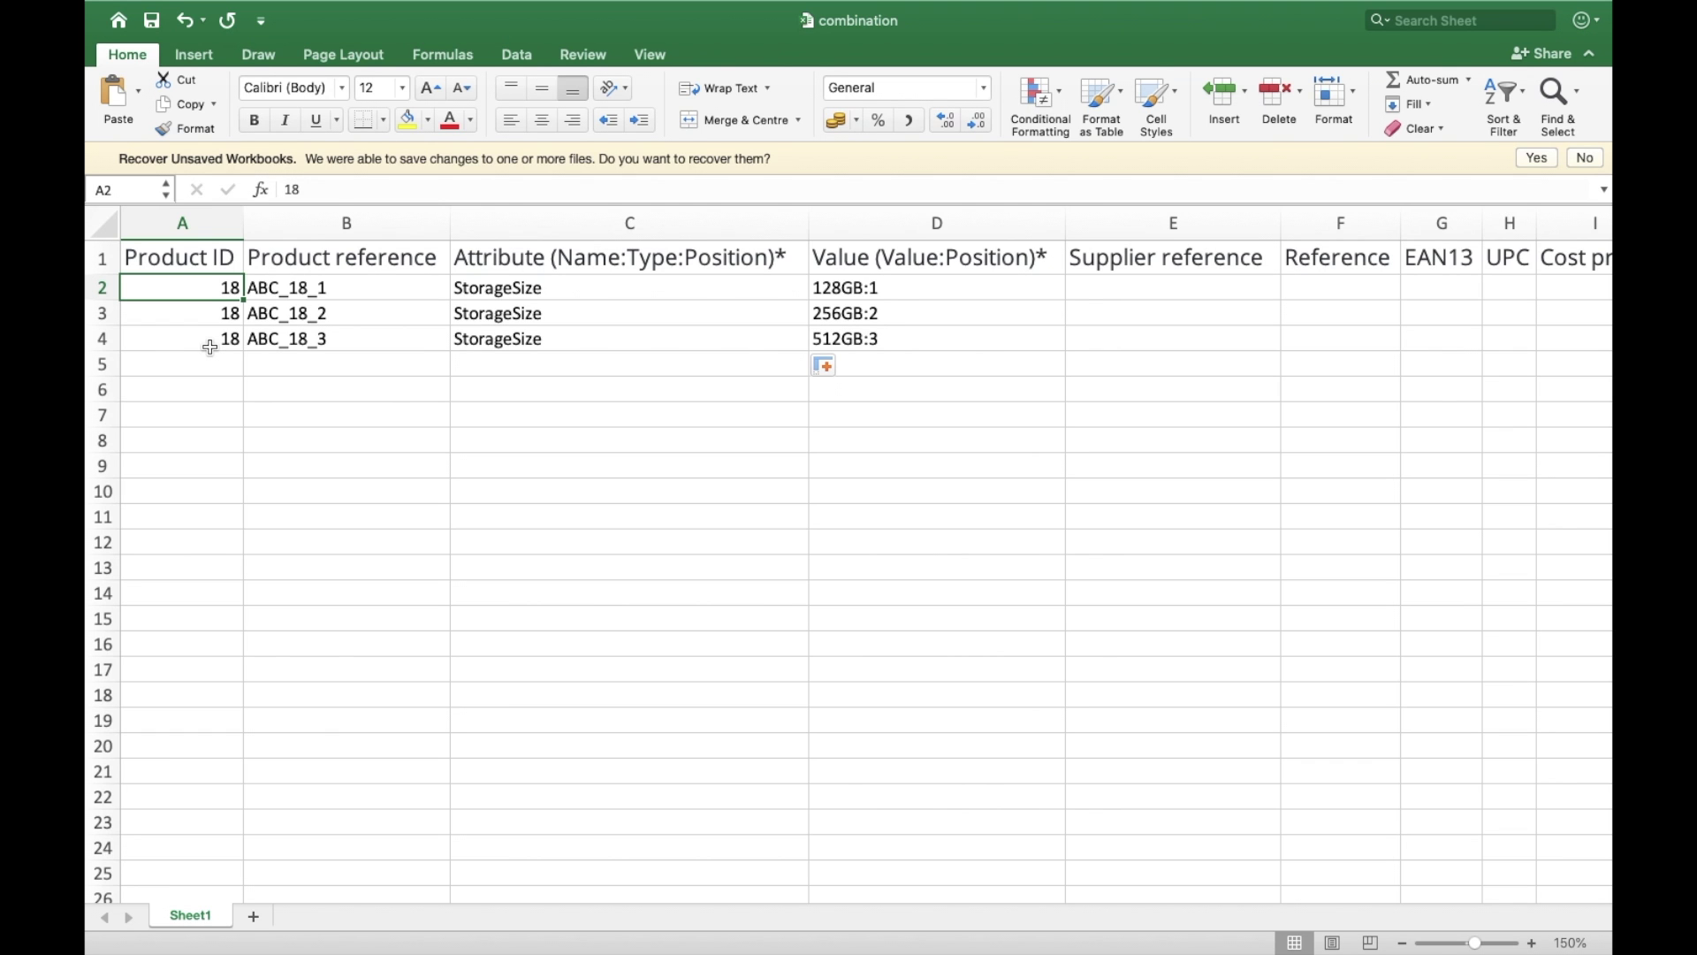
Check the MacBook's reference in the store's product list, and inspect the Product reference and Attribute entries in the workbook's first data row
key(super+Tab)
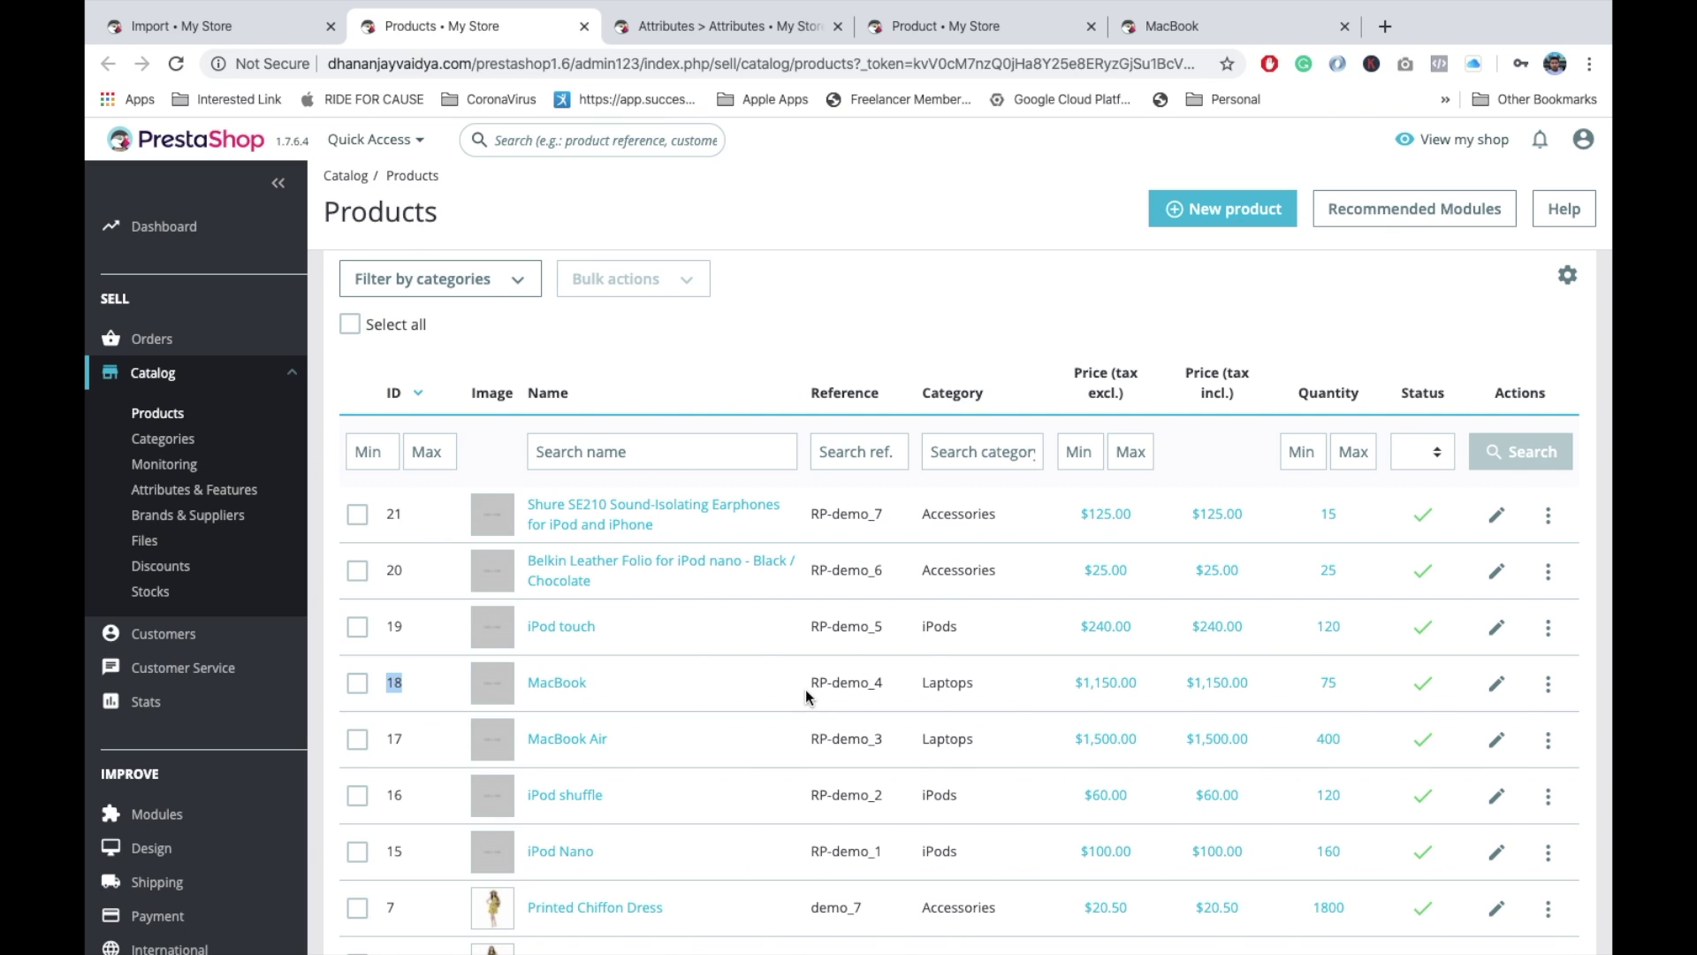
key(ctrl+Left)
click(332, 278)
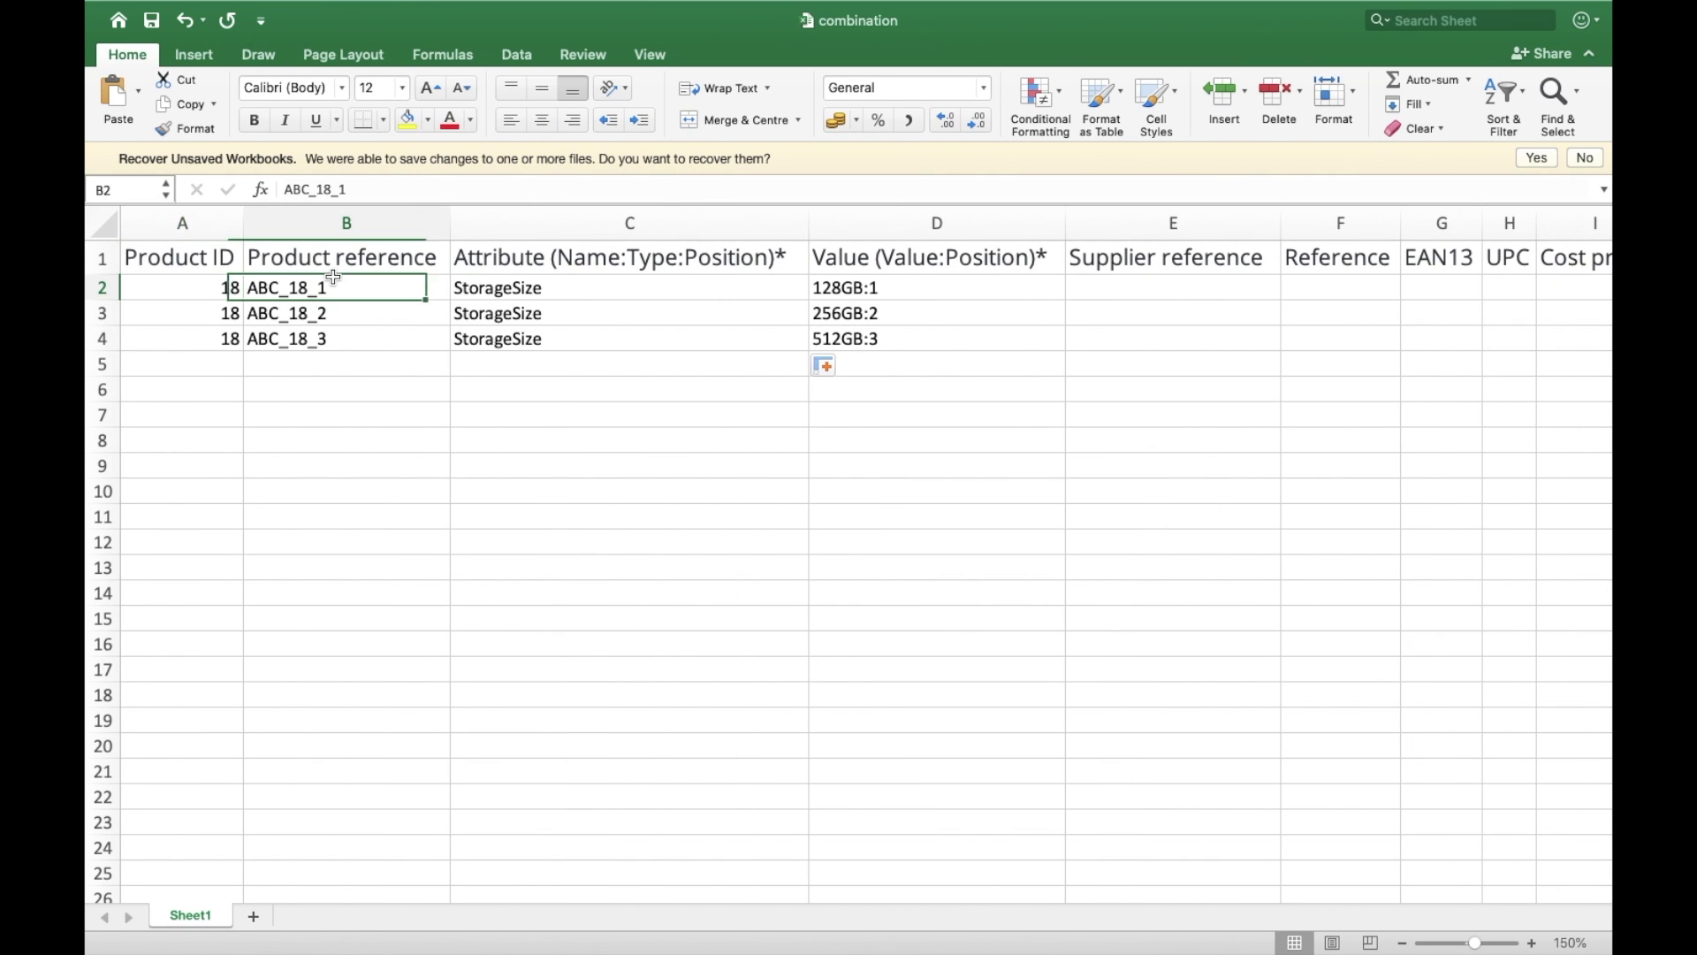
click(529, 299)
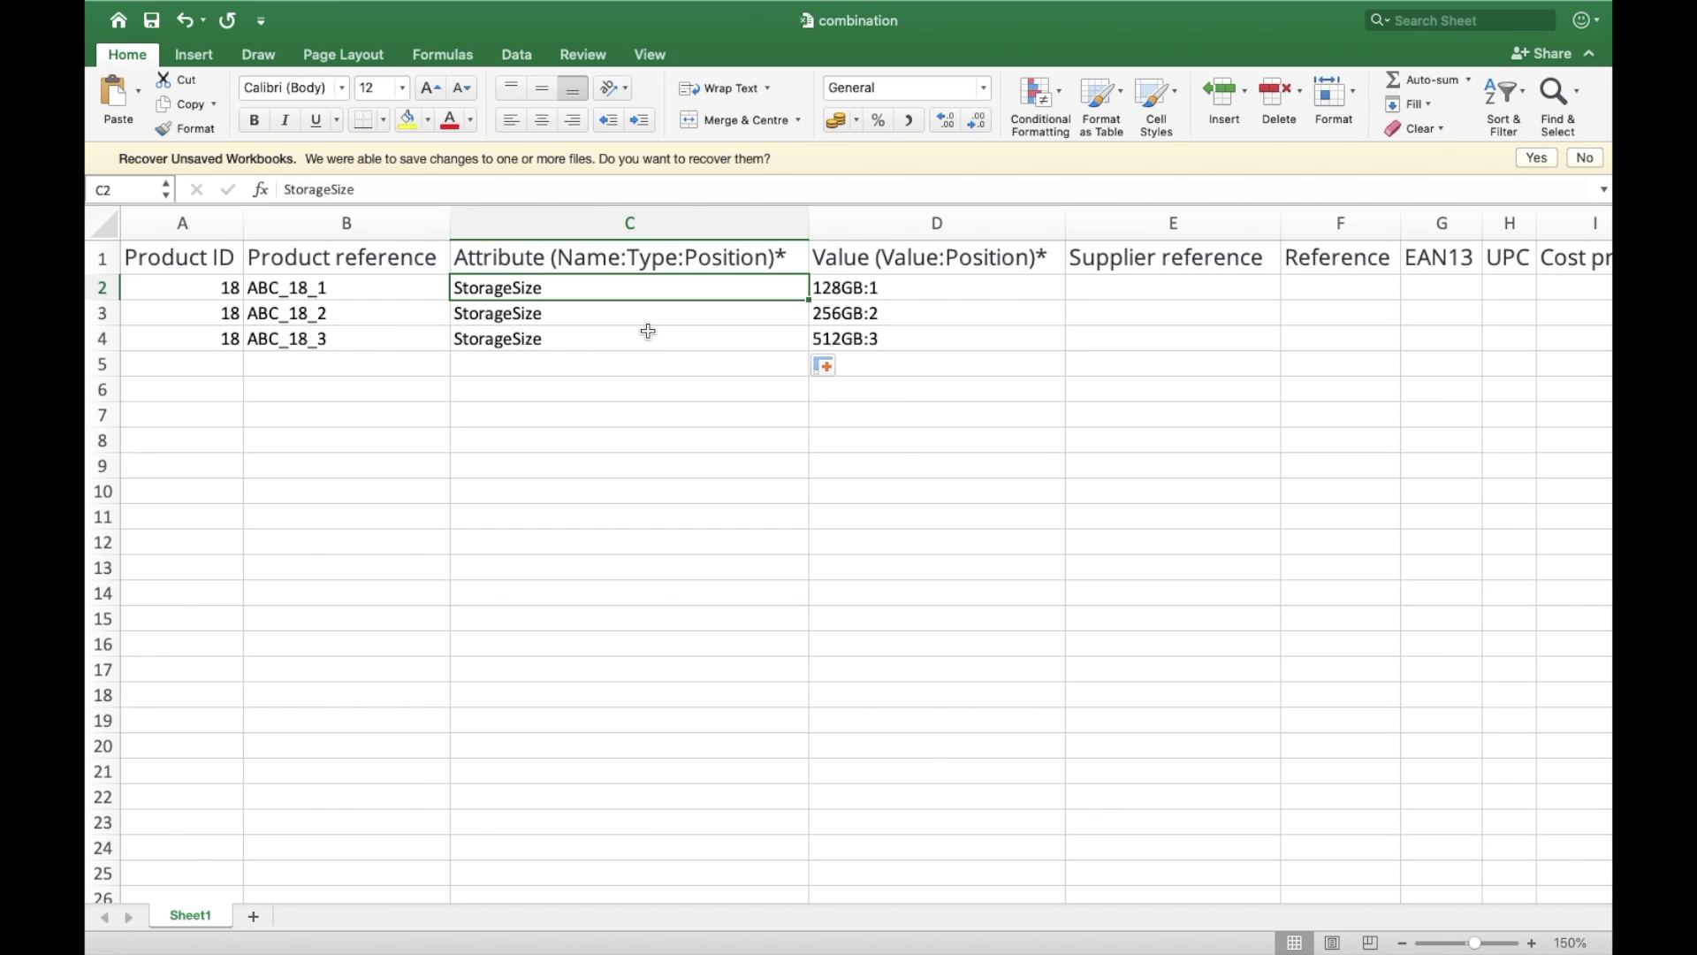
Switch to the store's Attributes list in the browser and open a blank form for a new attribute
key(super+Tab)
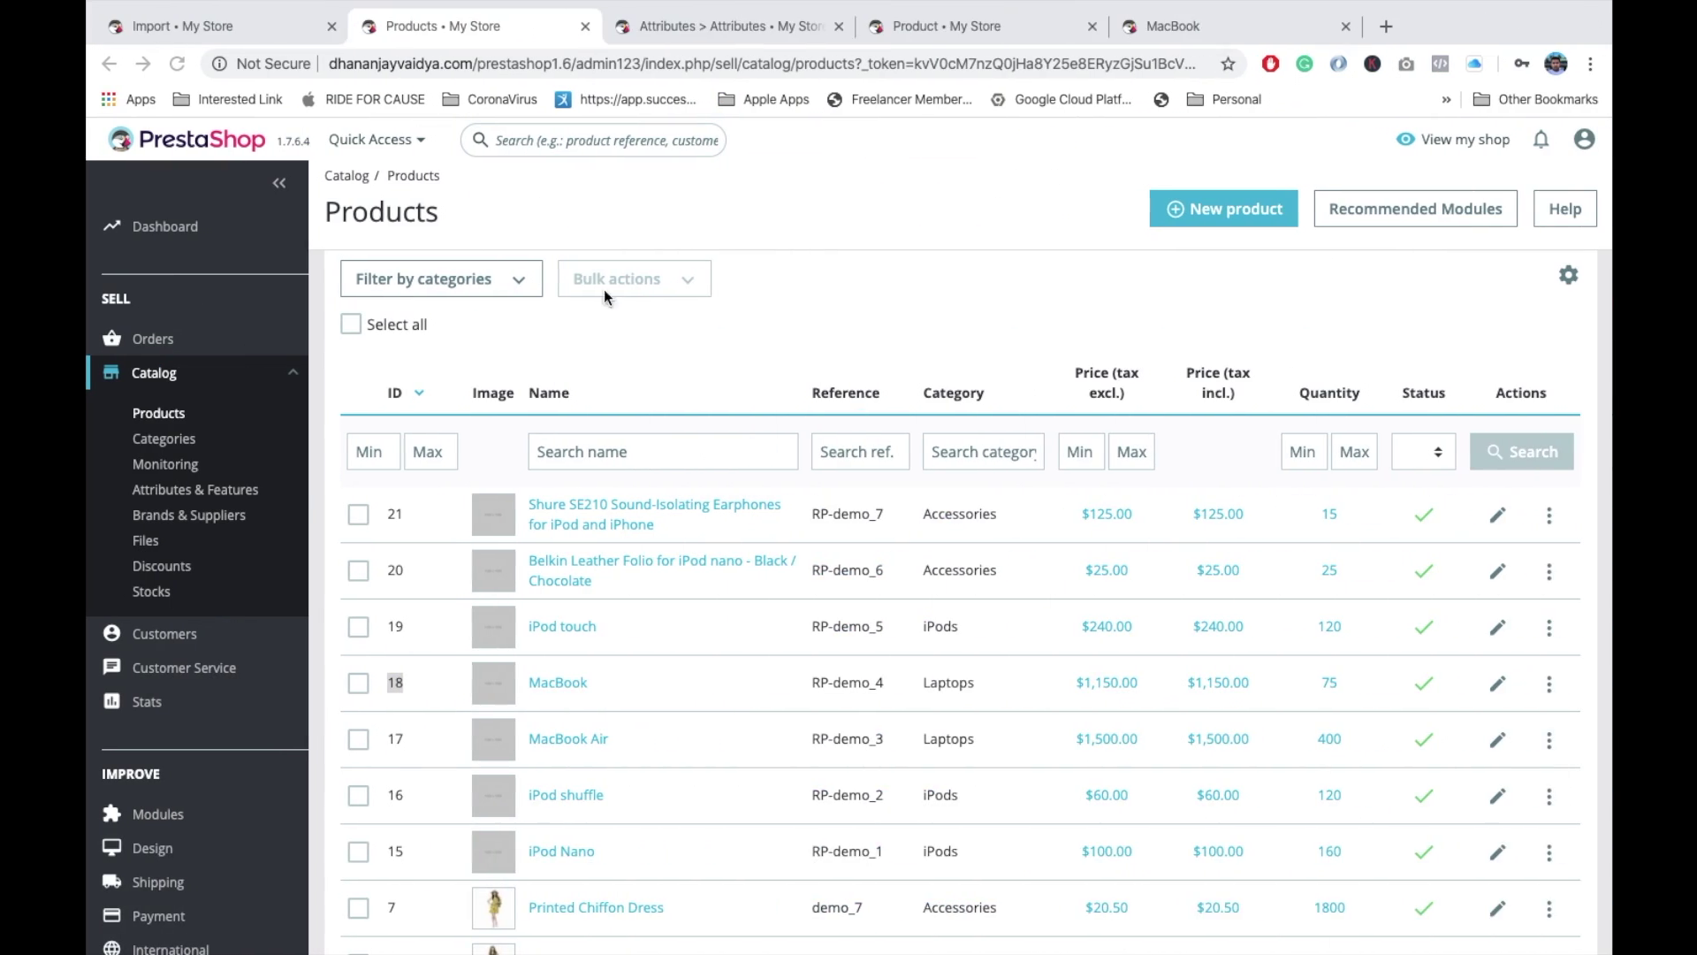
click(759, 23)
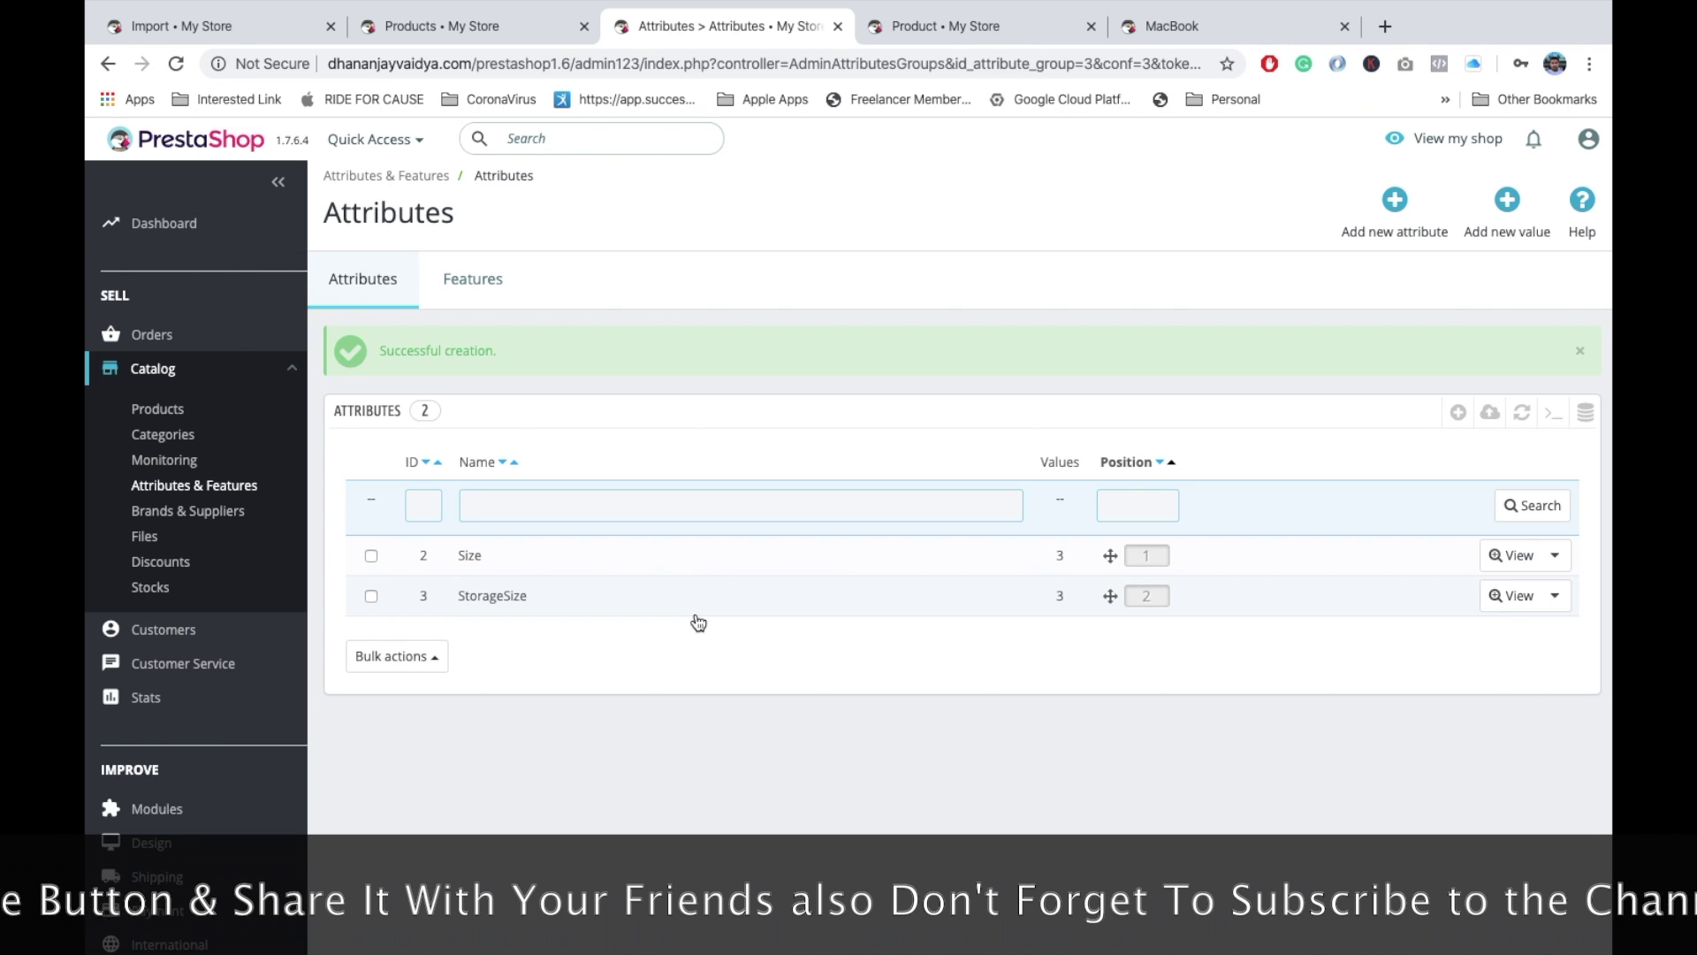
click(1405, 211)
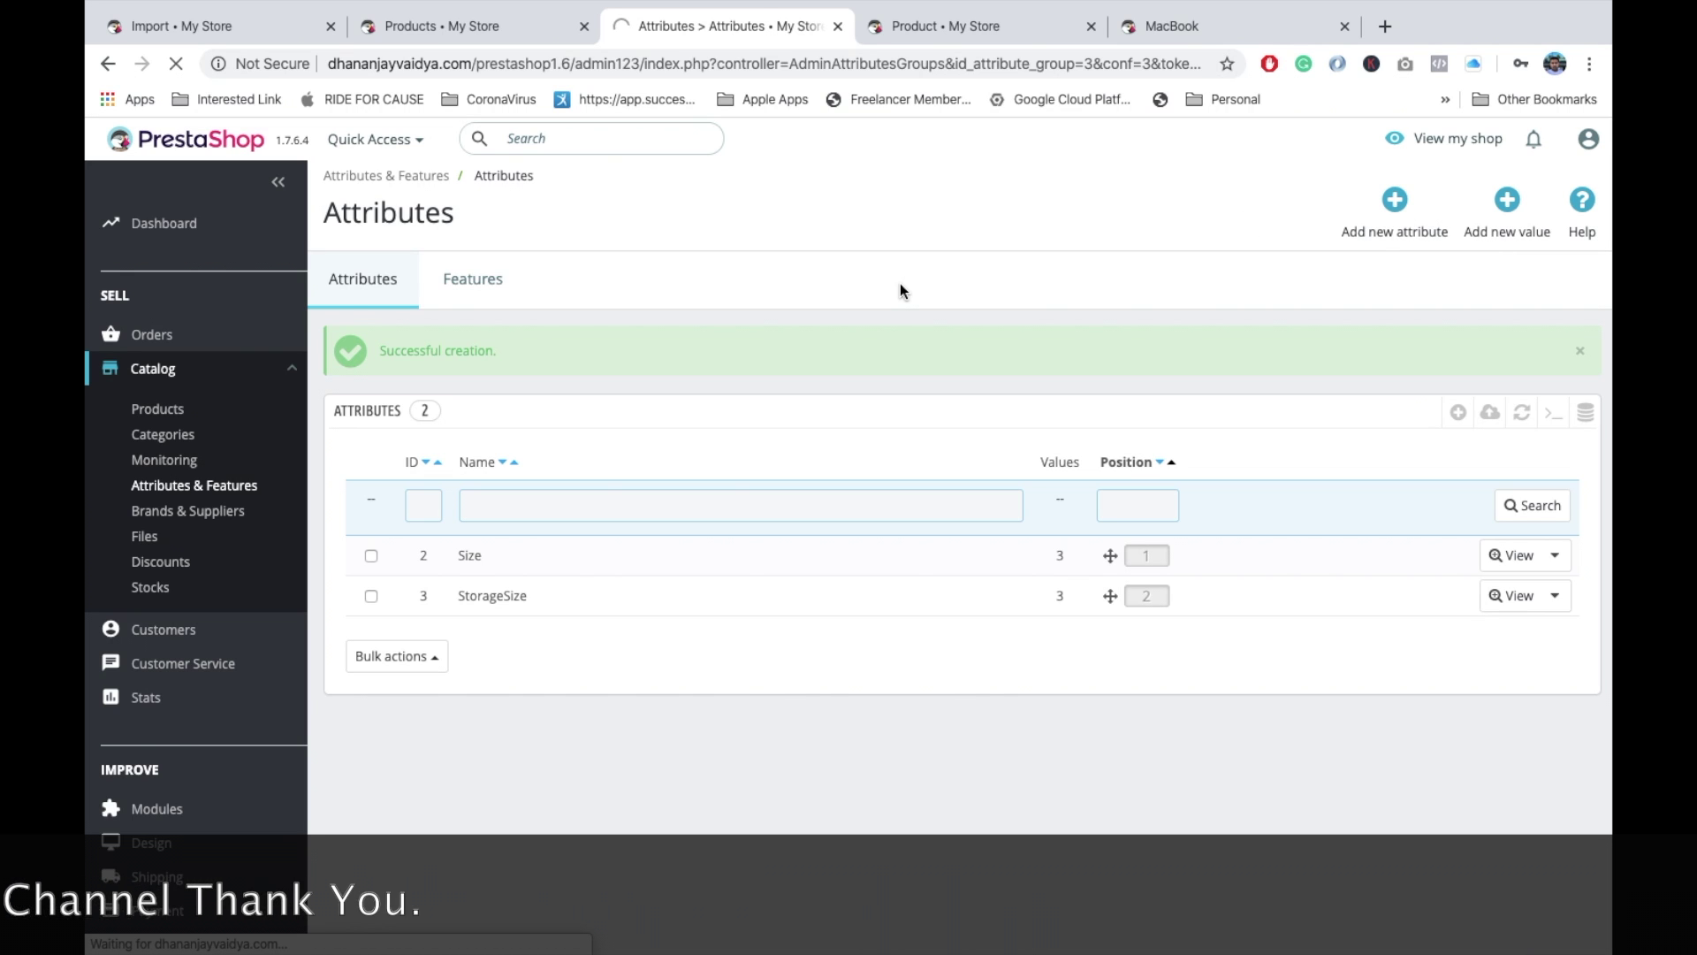
click(883, 394)
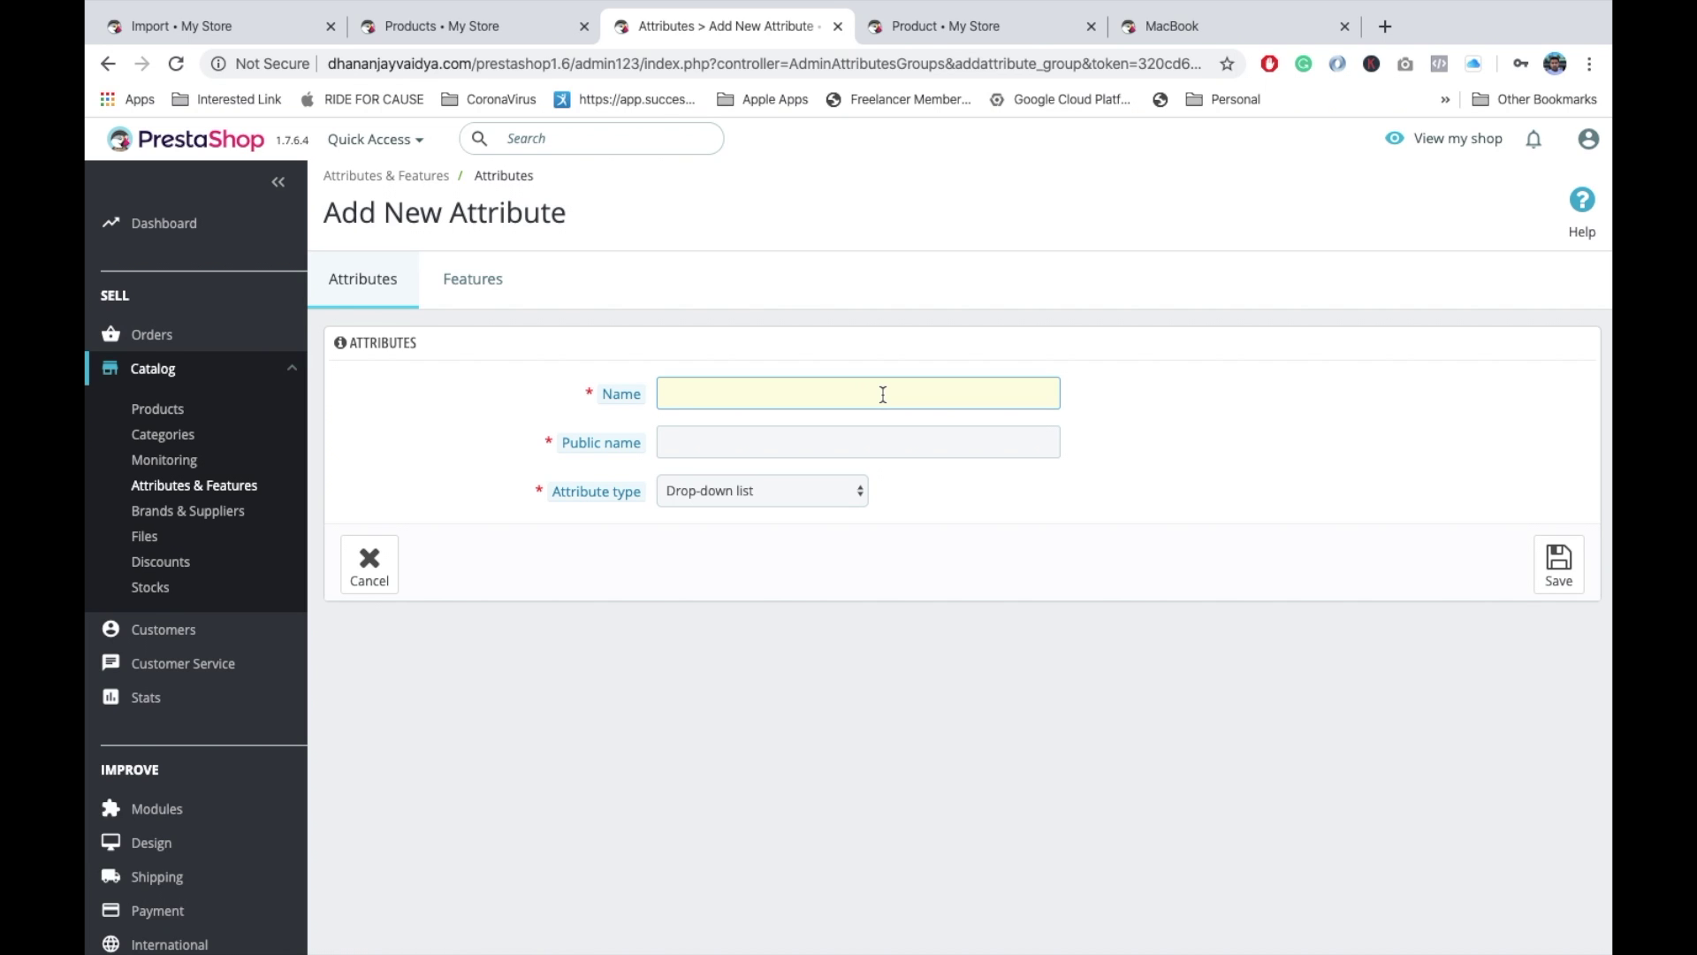
Compare the new attribute form's name fields with the Storage label on the MacBook's shop page
click(1015, 29)
click(1175, 28)
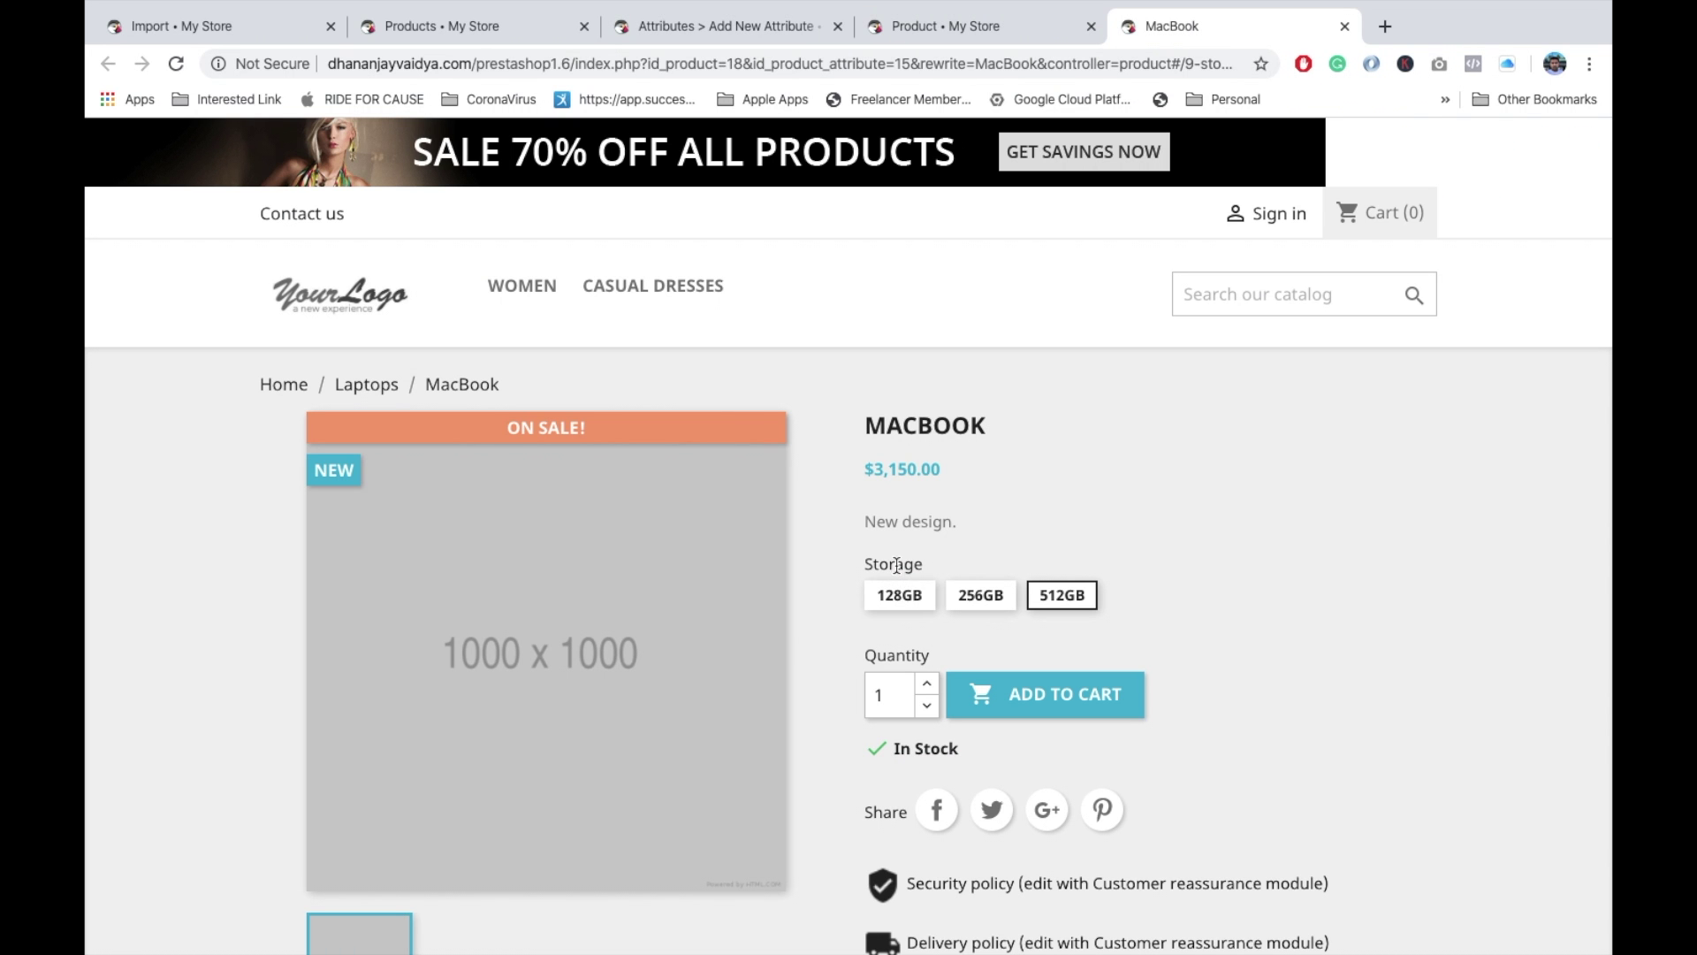
click(719, 28)
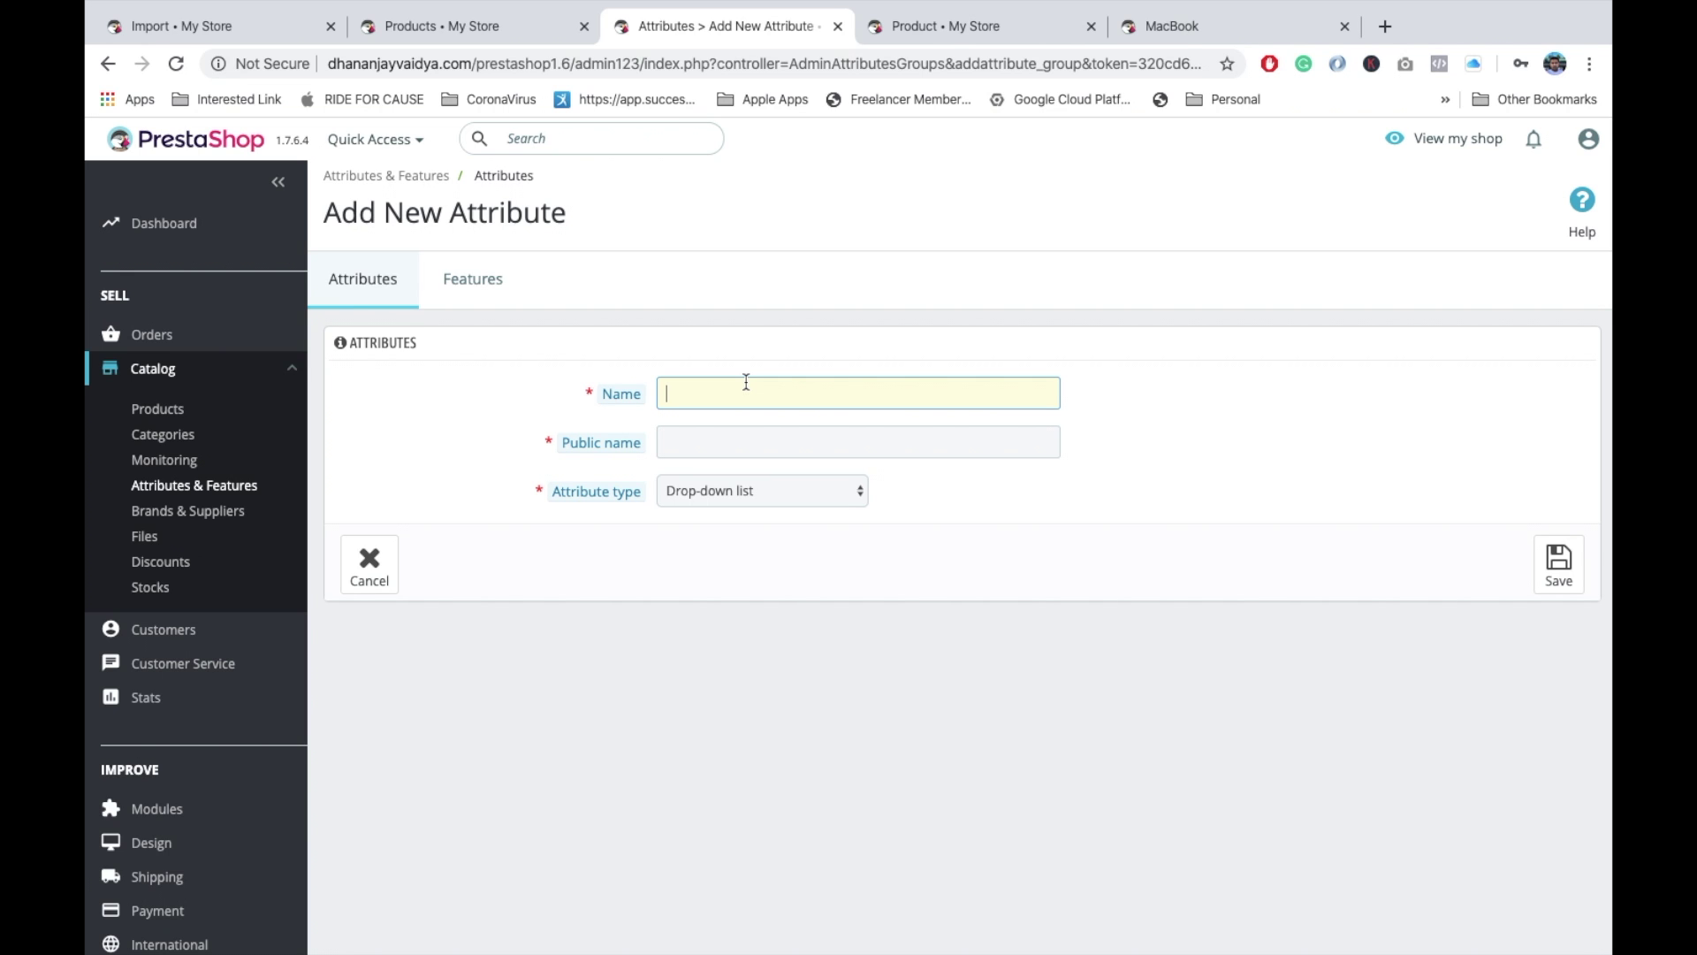
click(1239, 29)
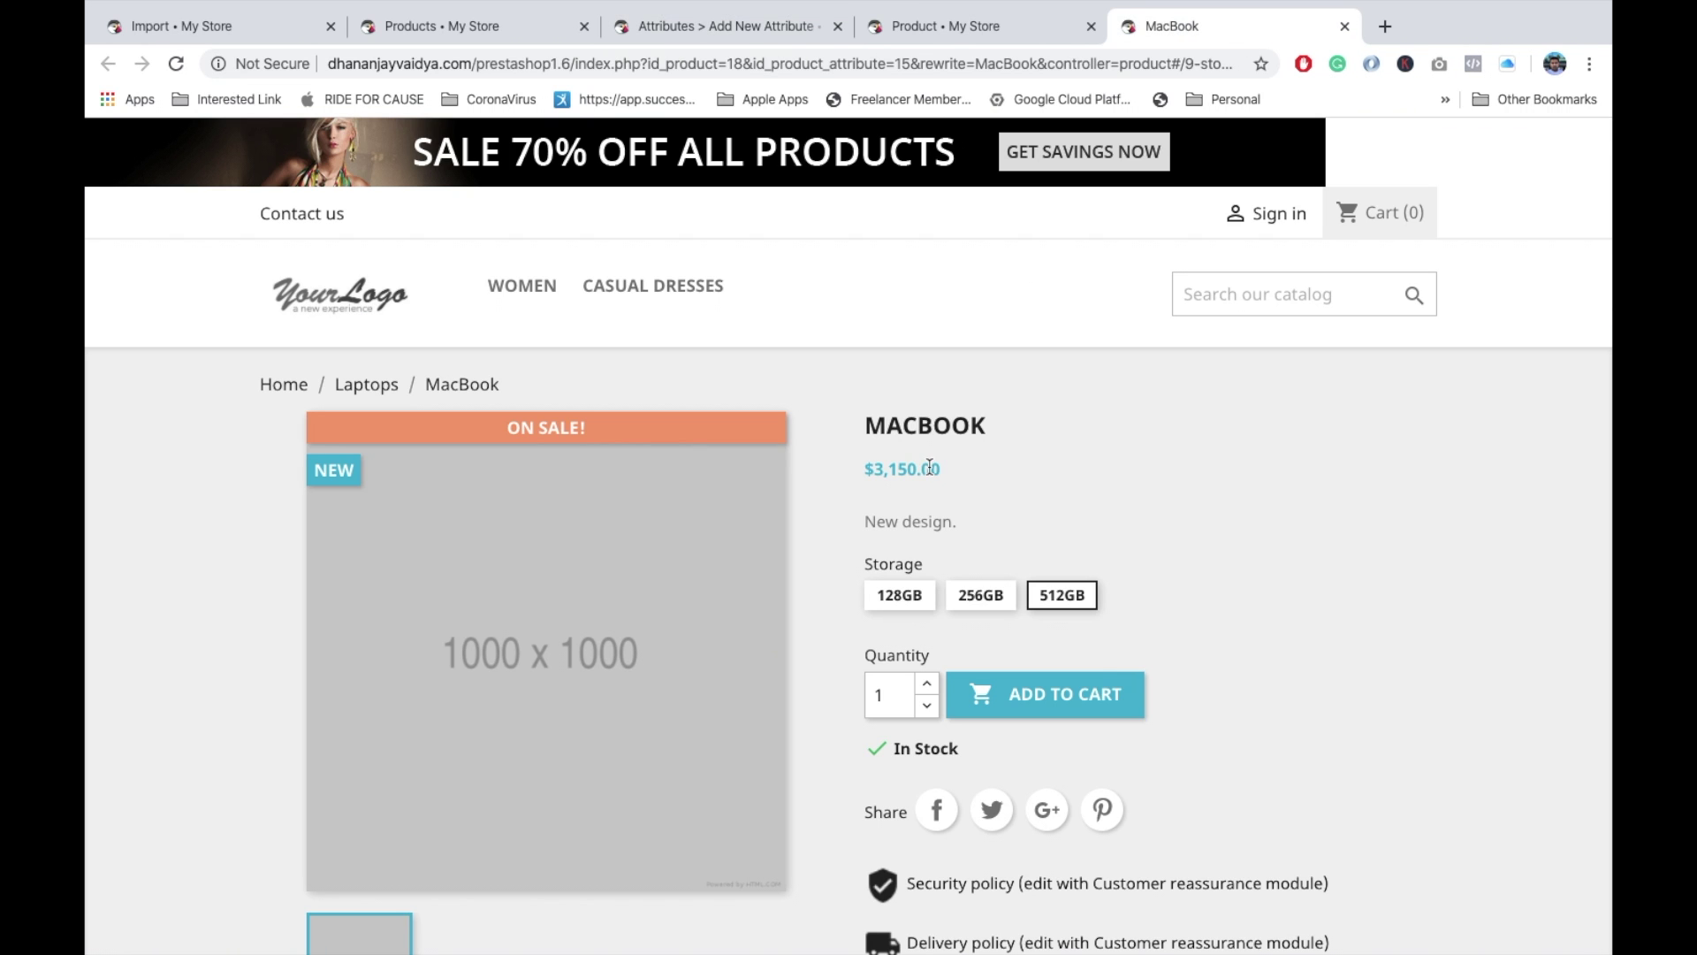
double_click(889, 566)
click(714, 28)
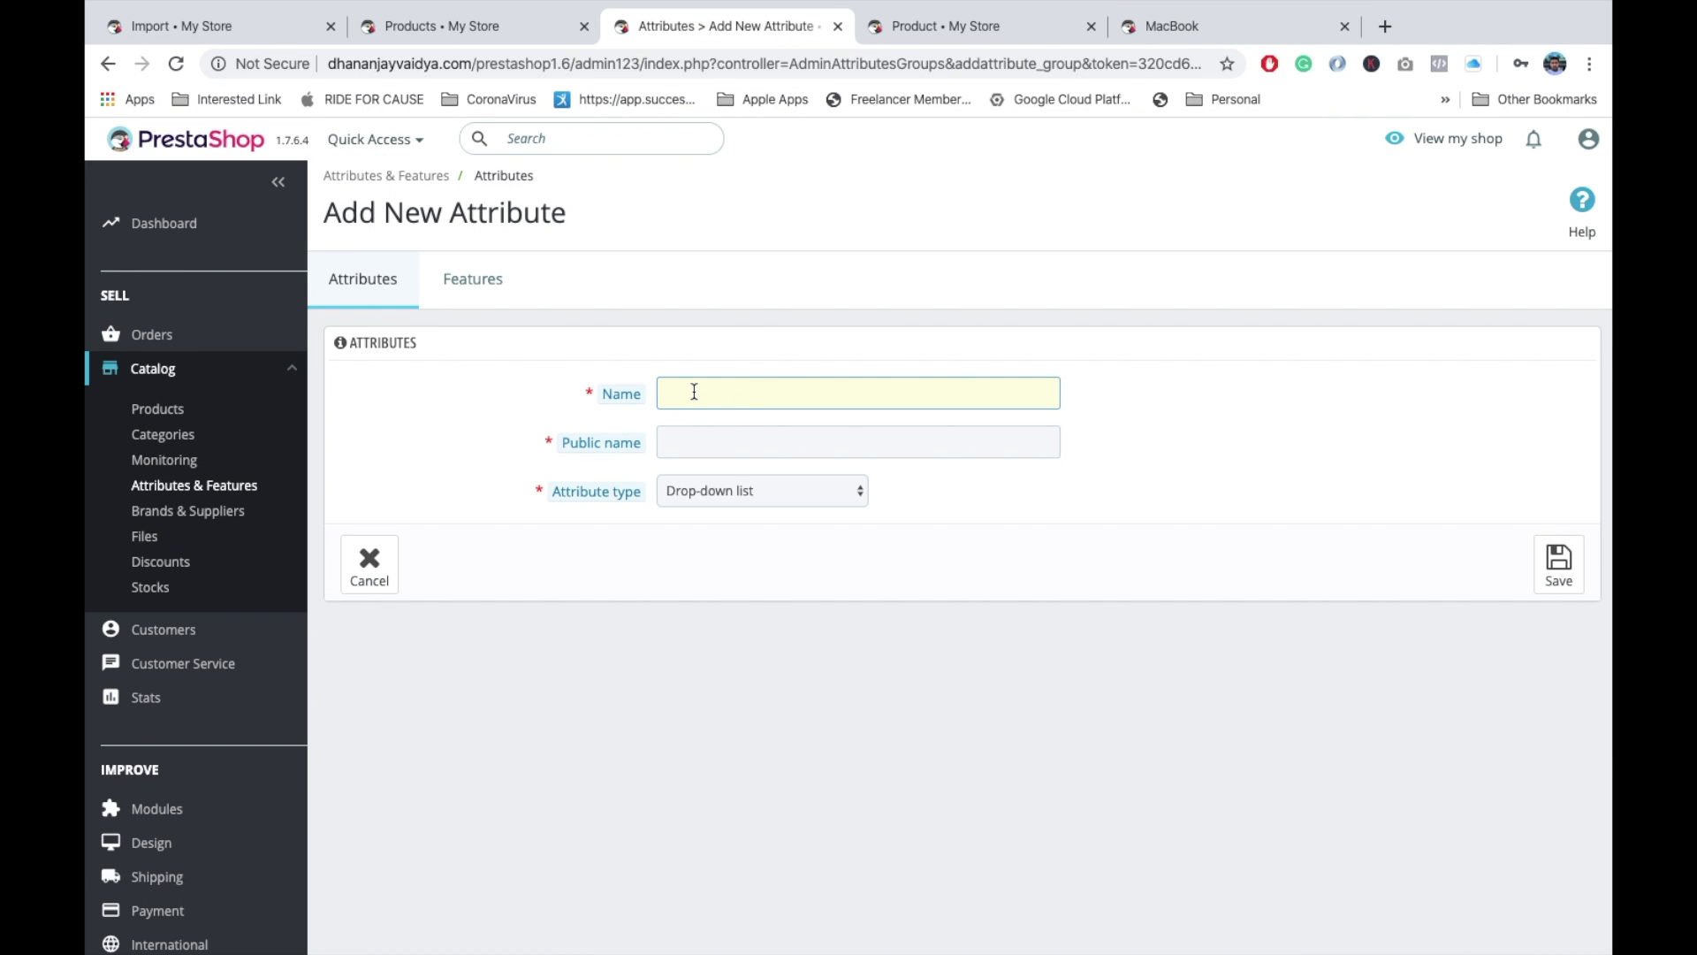
Inspect the Public name field, cancel the new attribute, and compare the attribute list with the MacBook's shop page
mouse_move(619, 393)
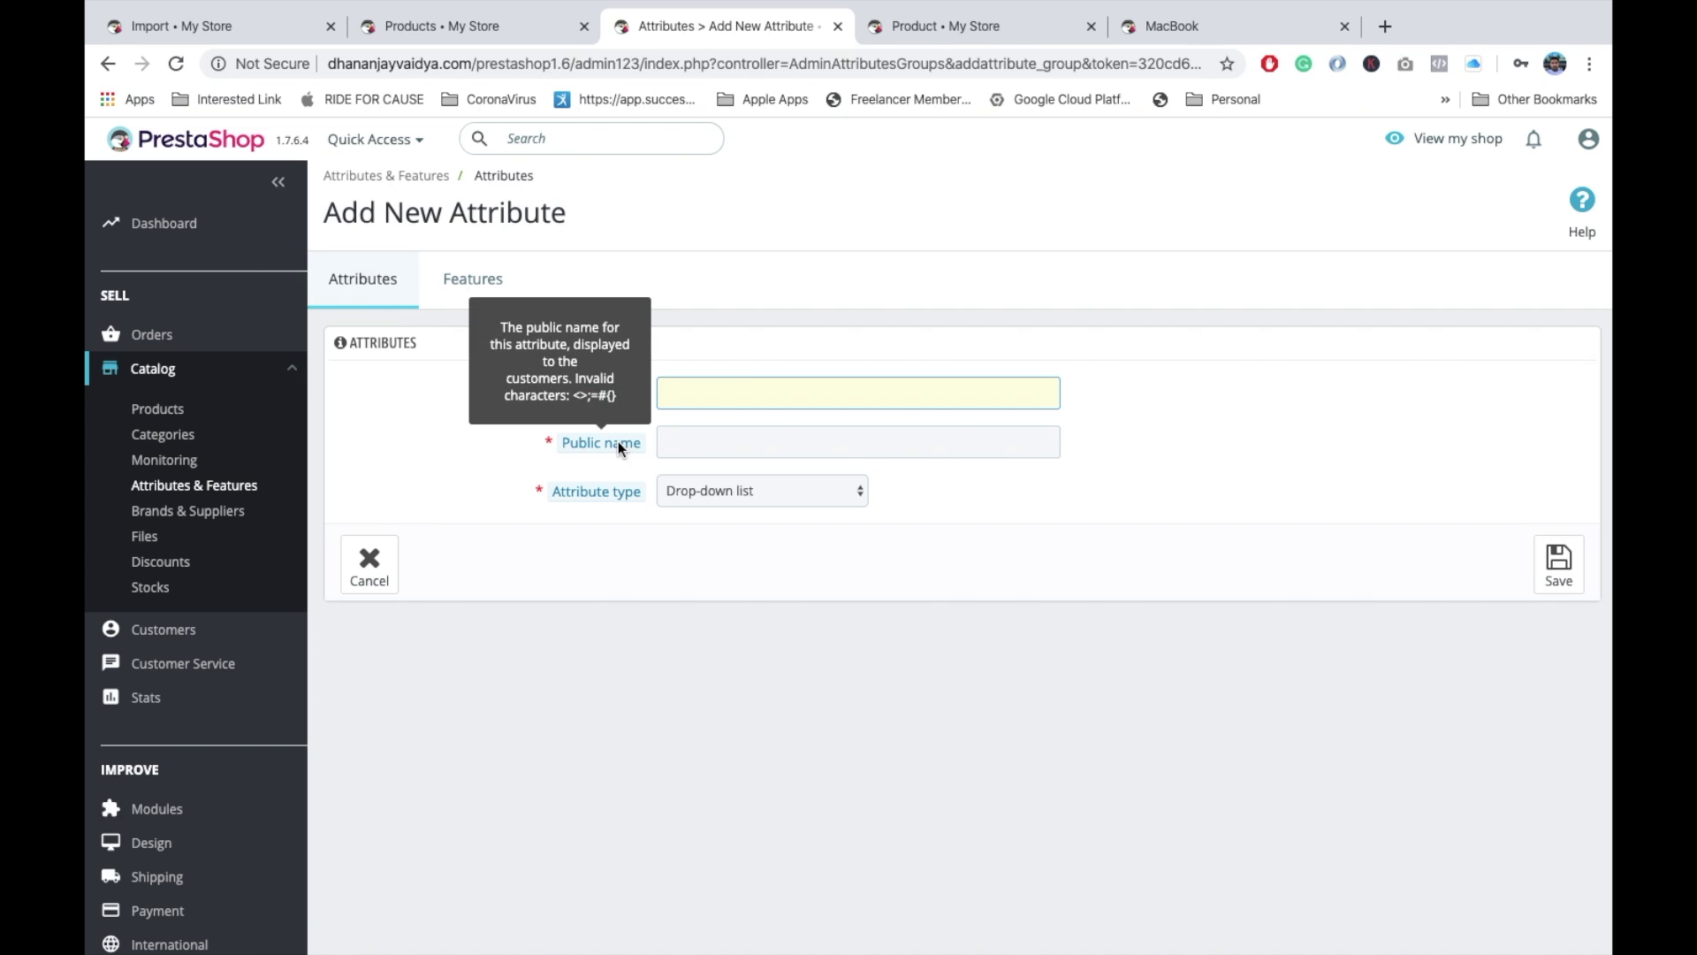
click(708, 445)
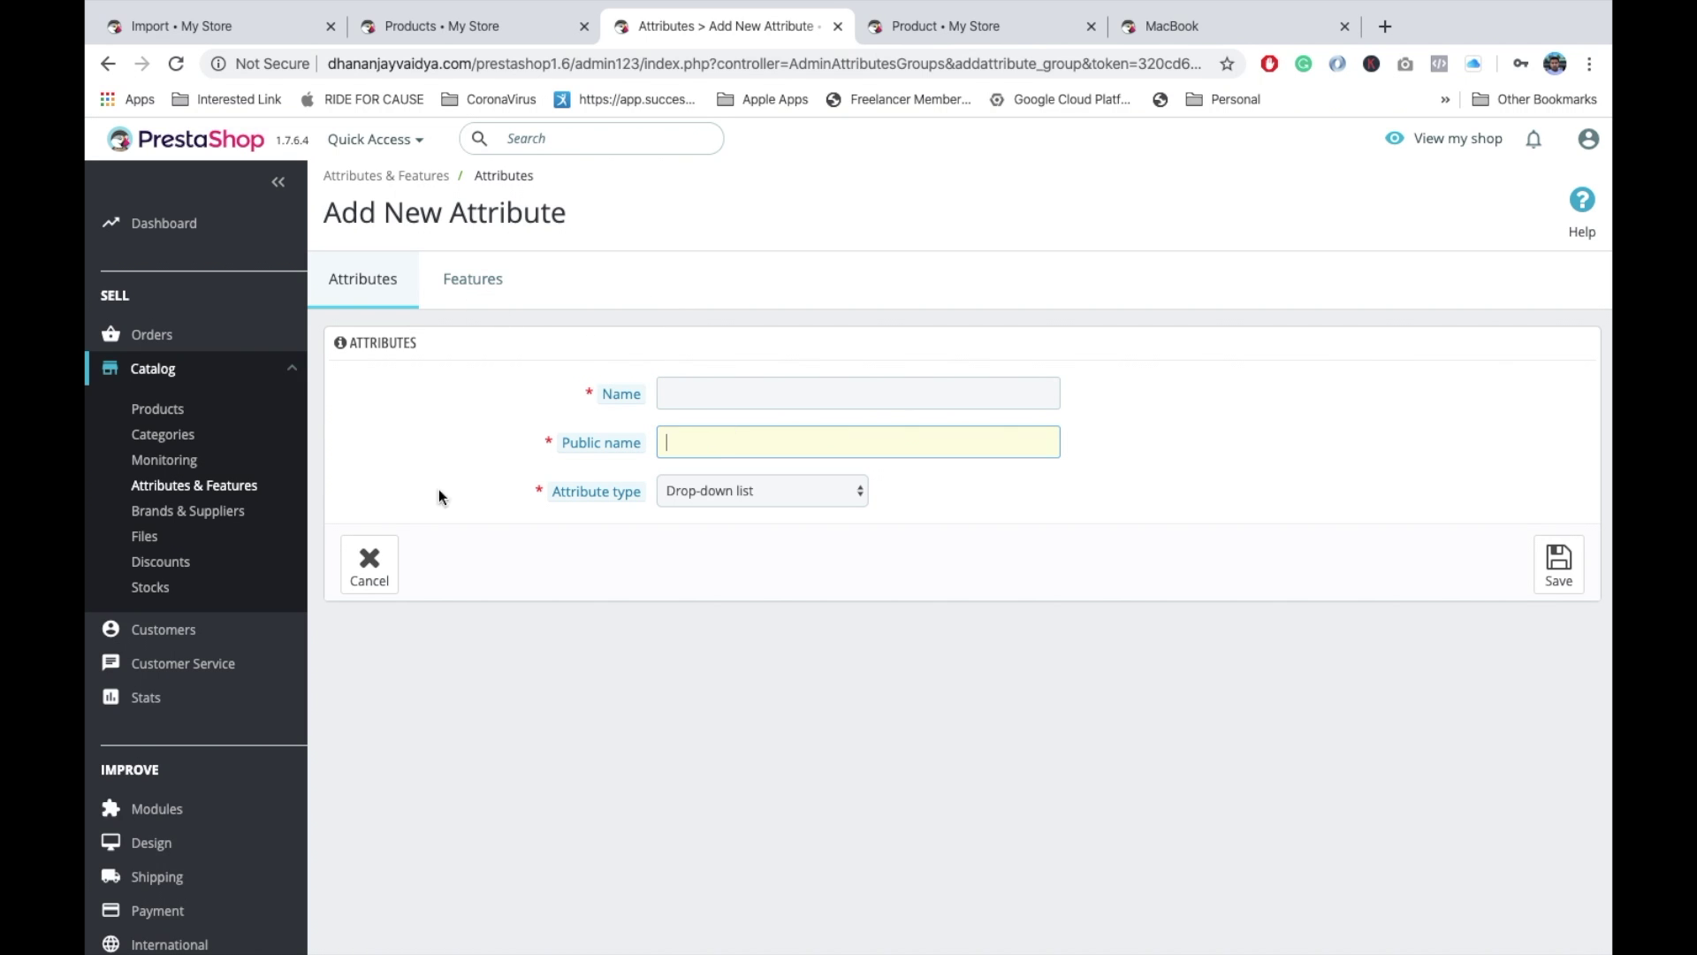
click(362, 579)
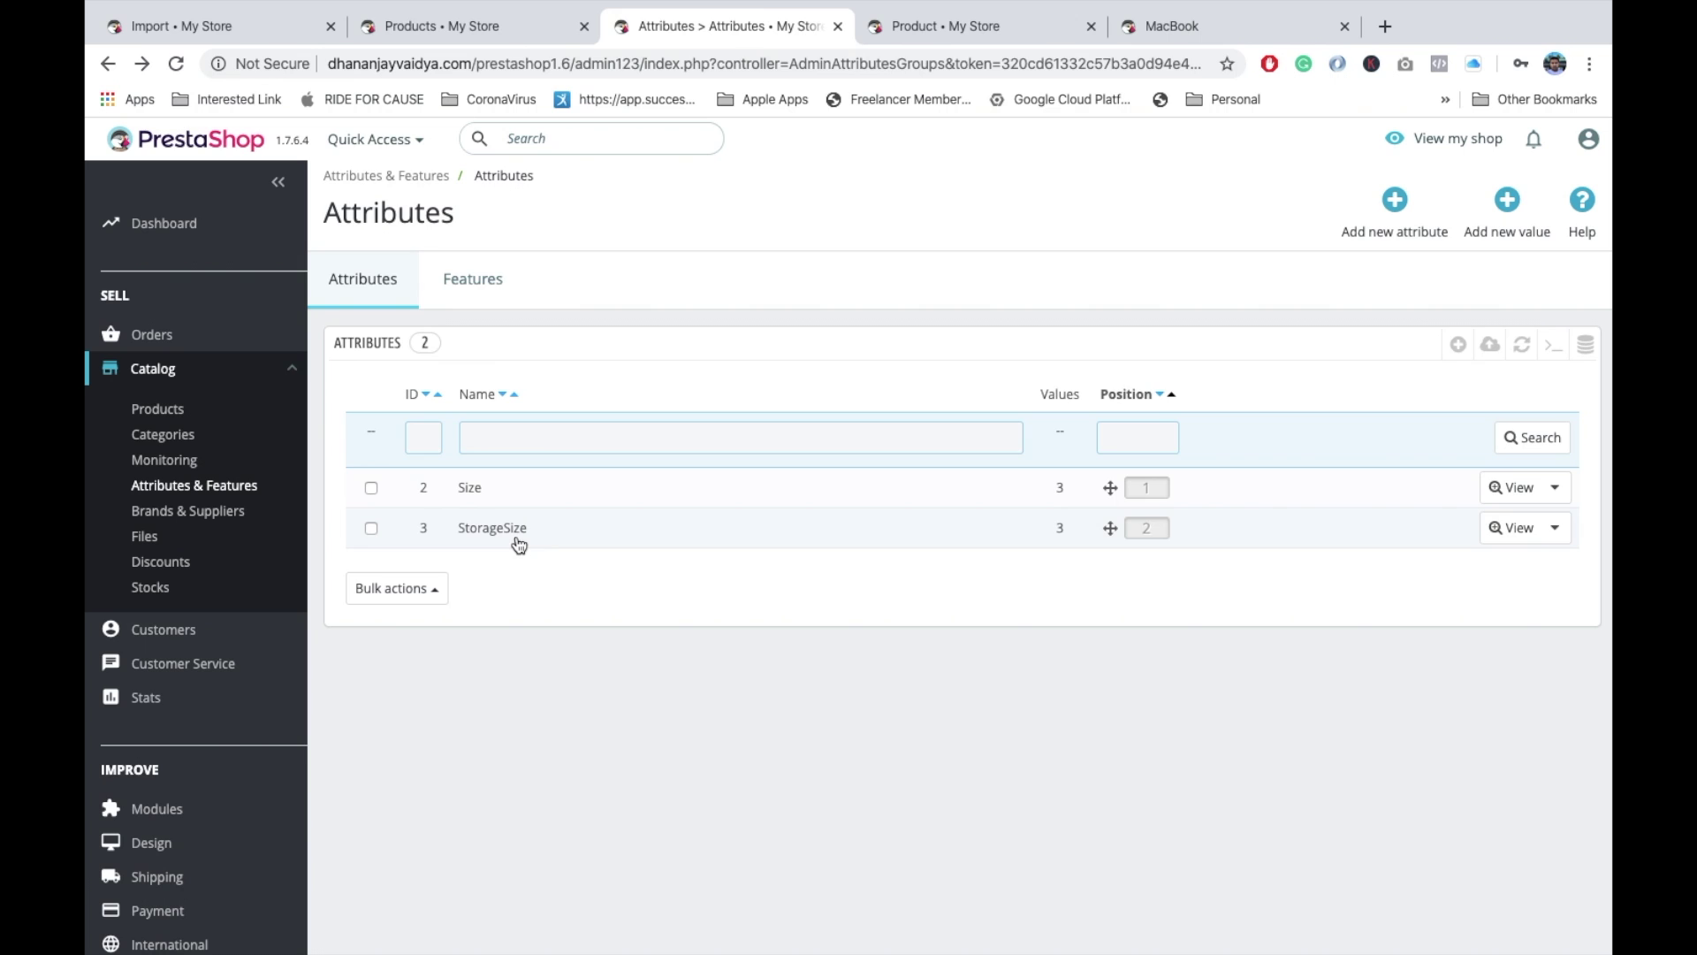
click(1159, 26)
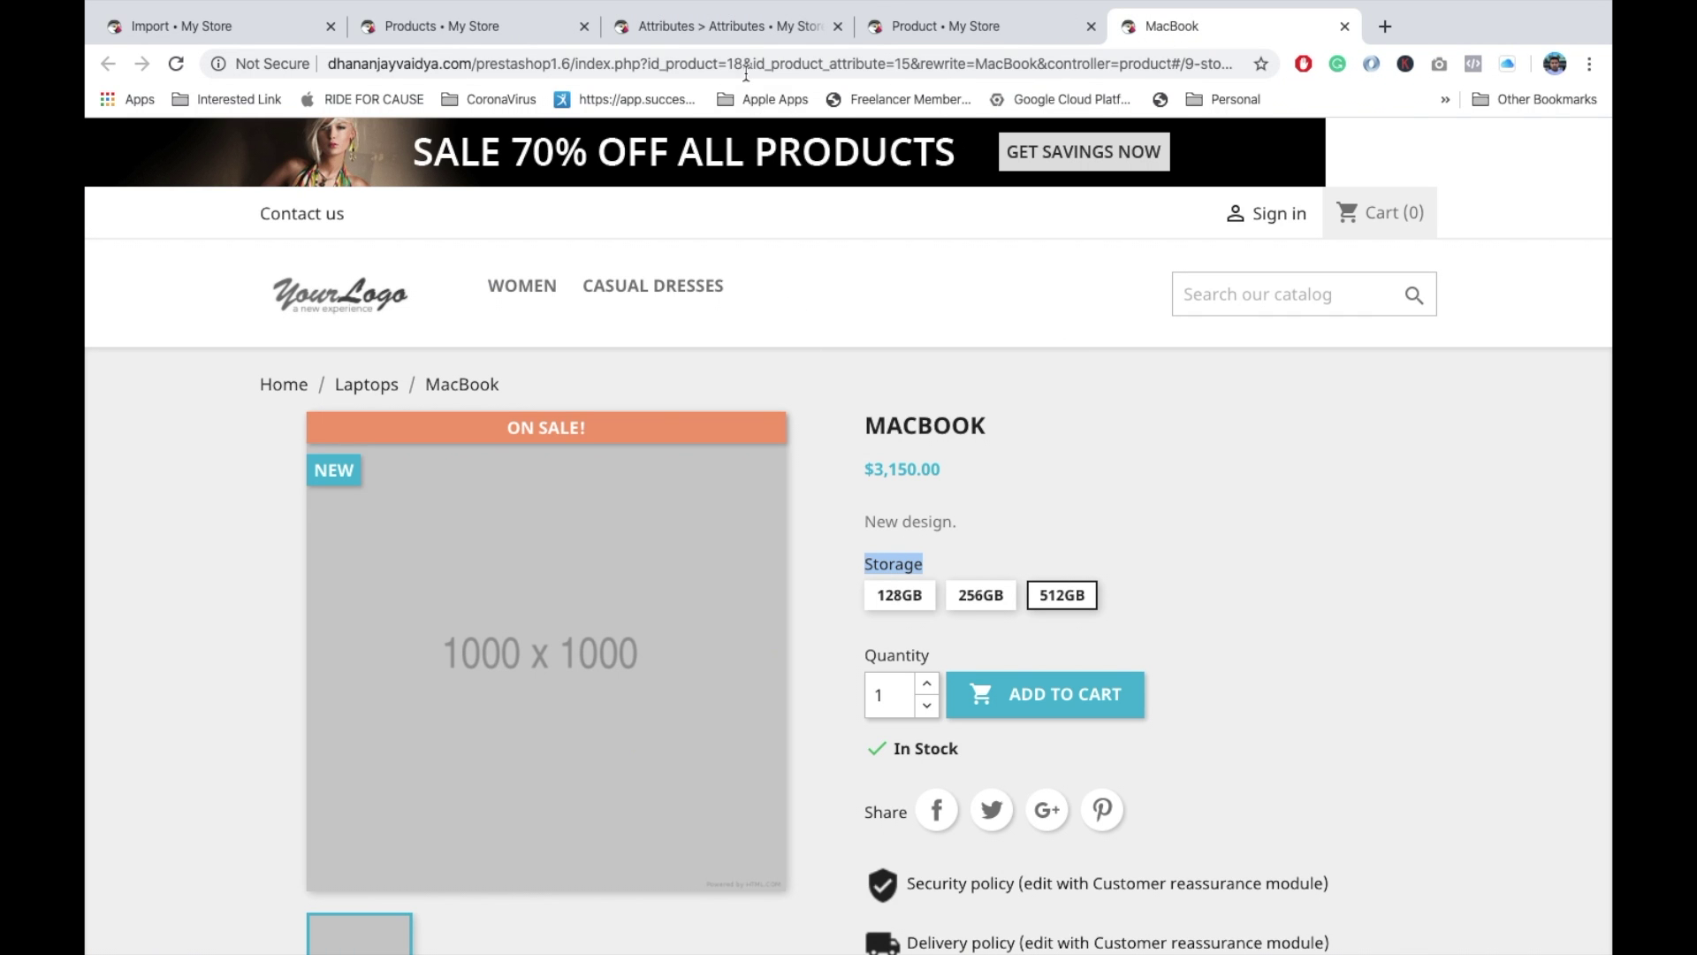
click(724, 23)
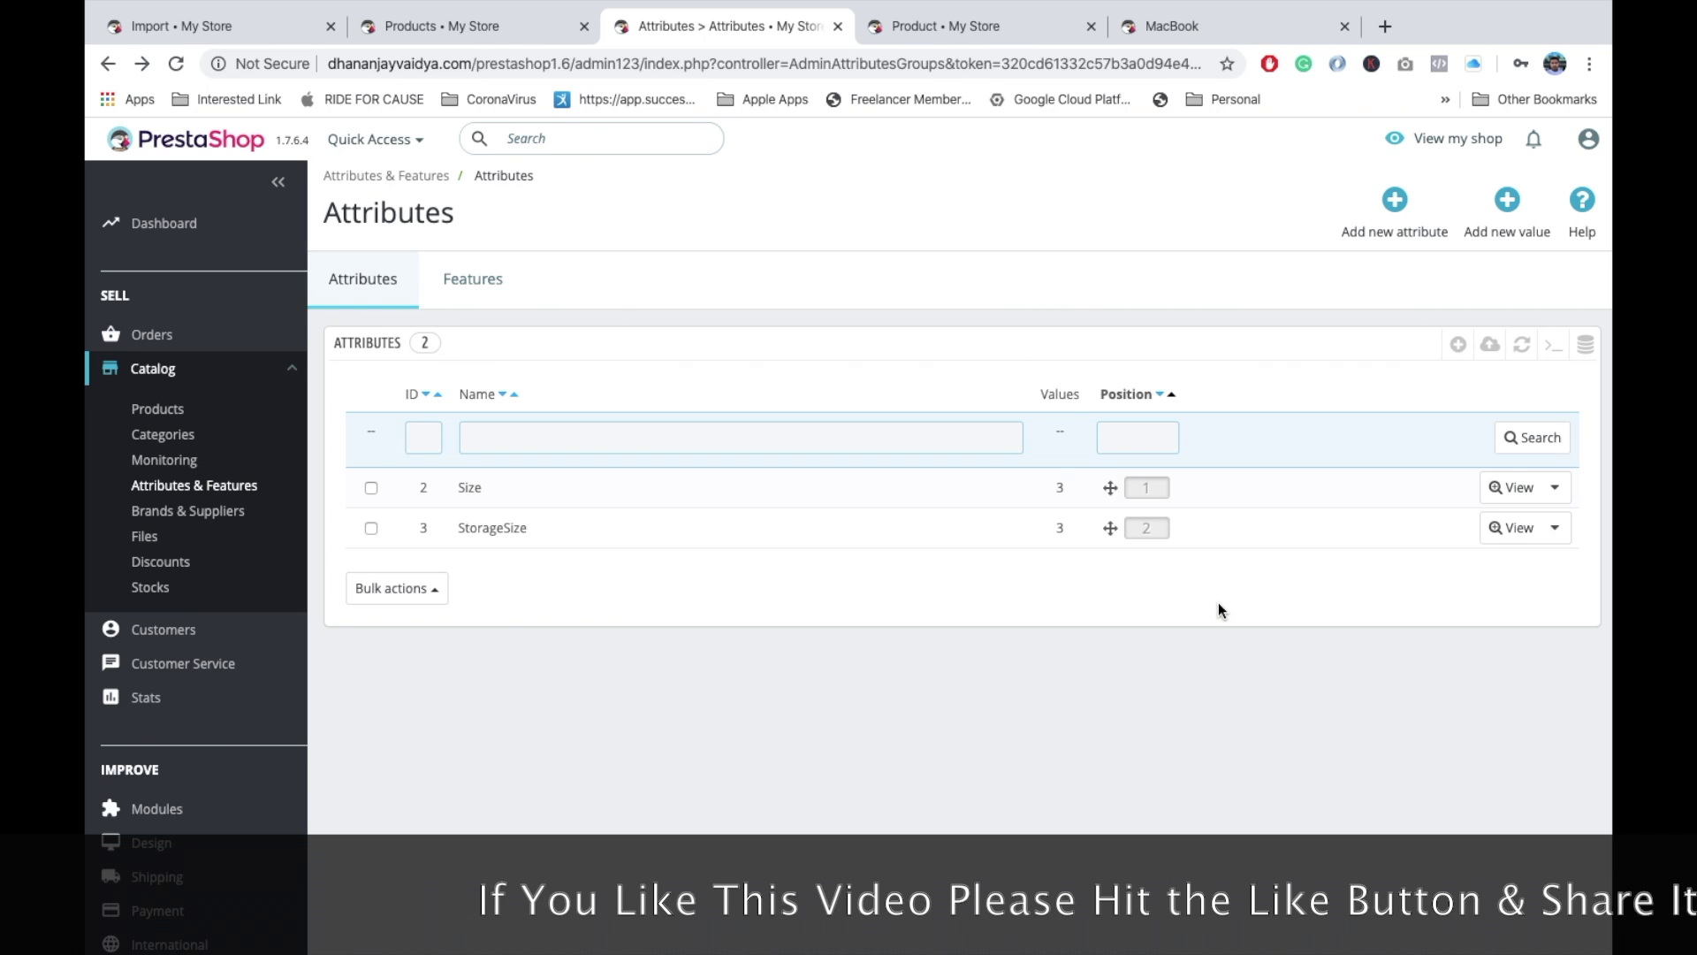
Compare the Excel workbook's Value entries with the StorageSize attribute's values in PrestaShop and the storage options on the MacBook's shop page
key(super+Tab)
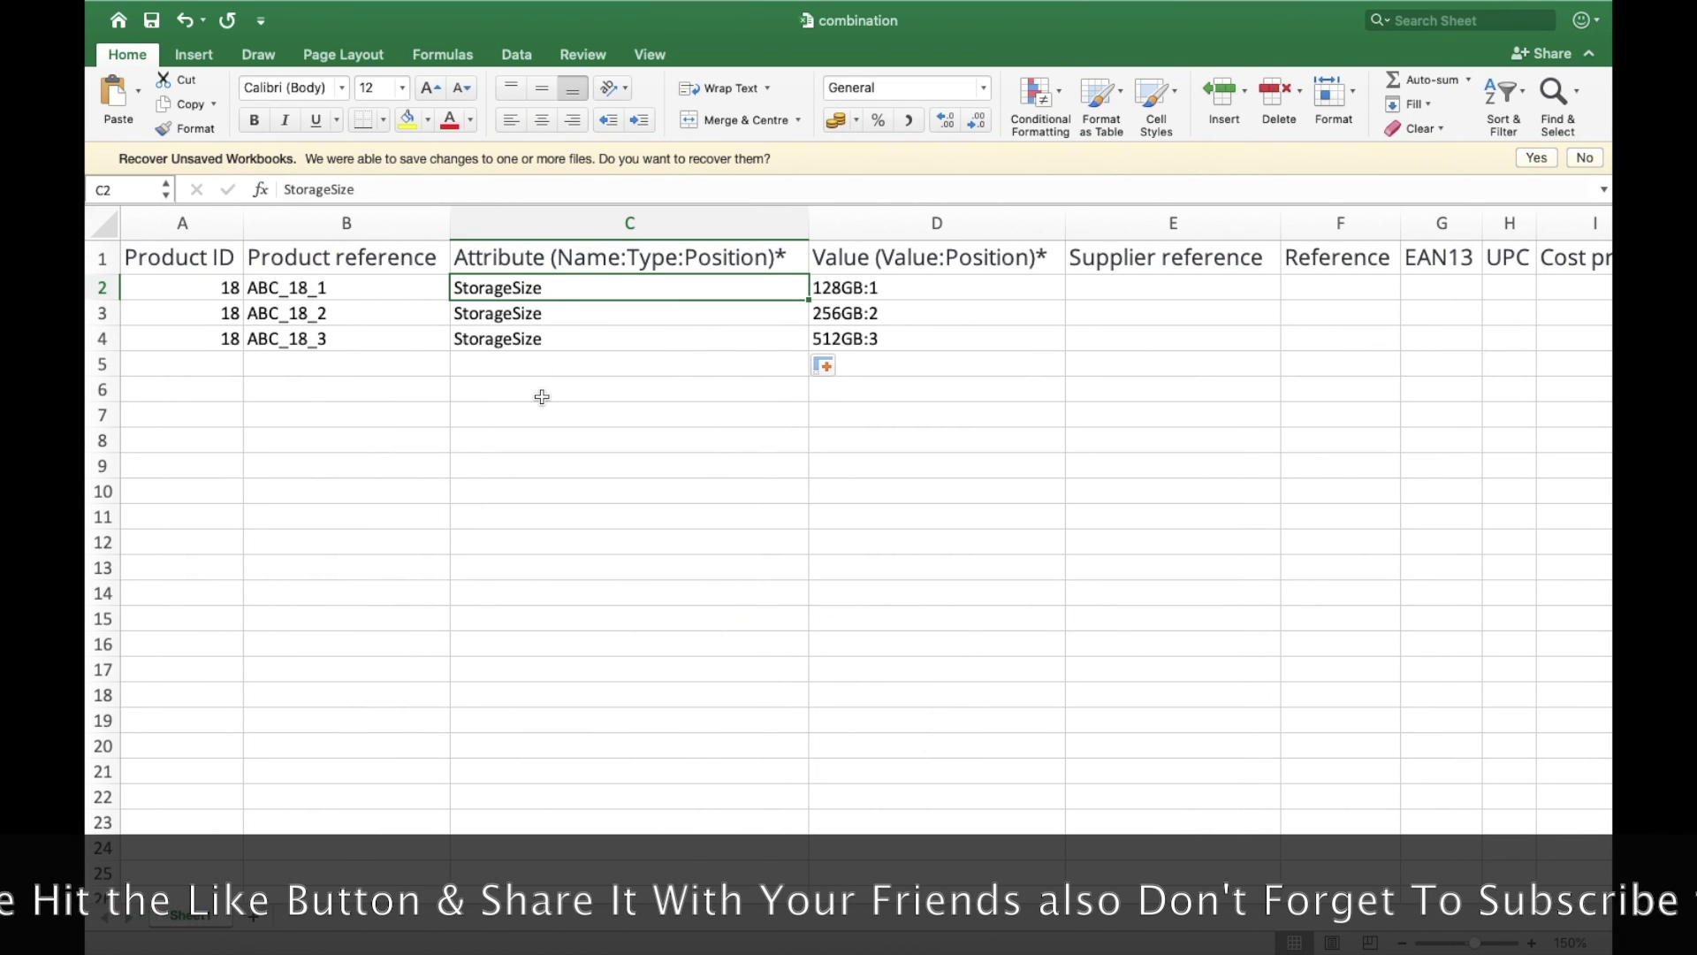
click(871, 289)
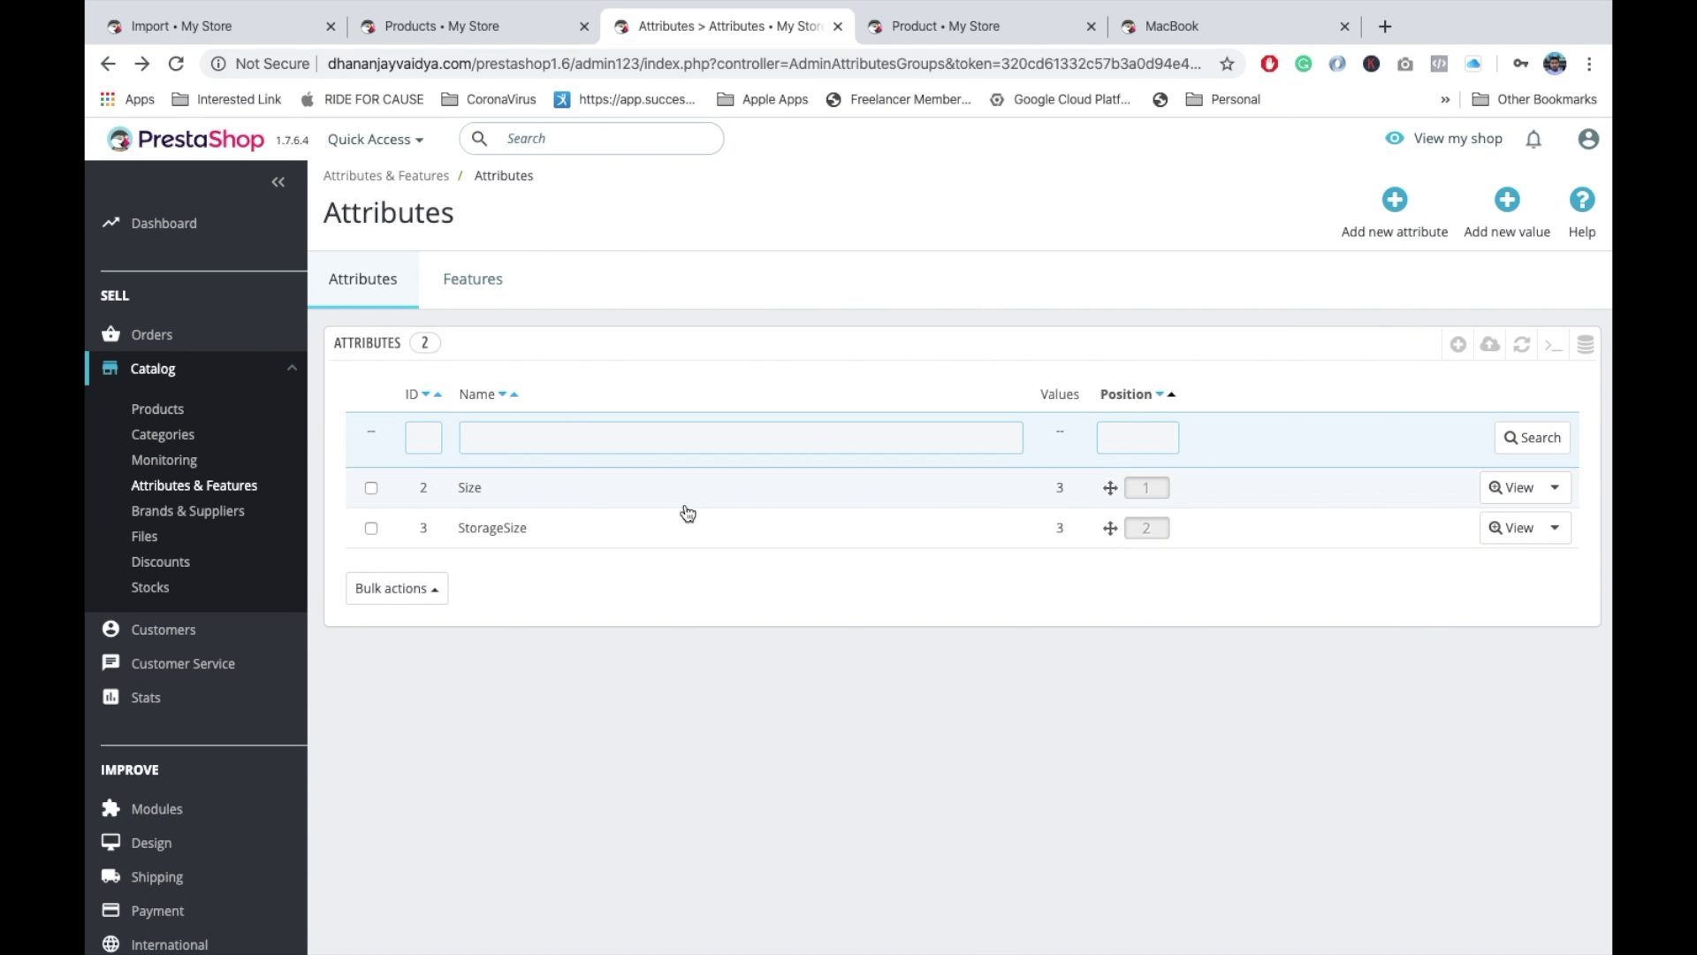
click(644, 528)
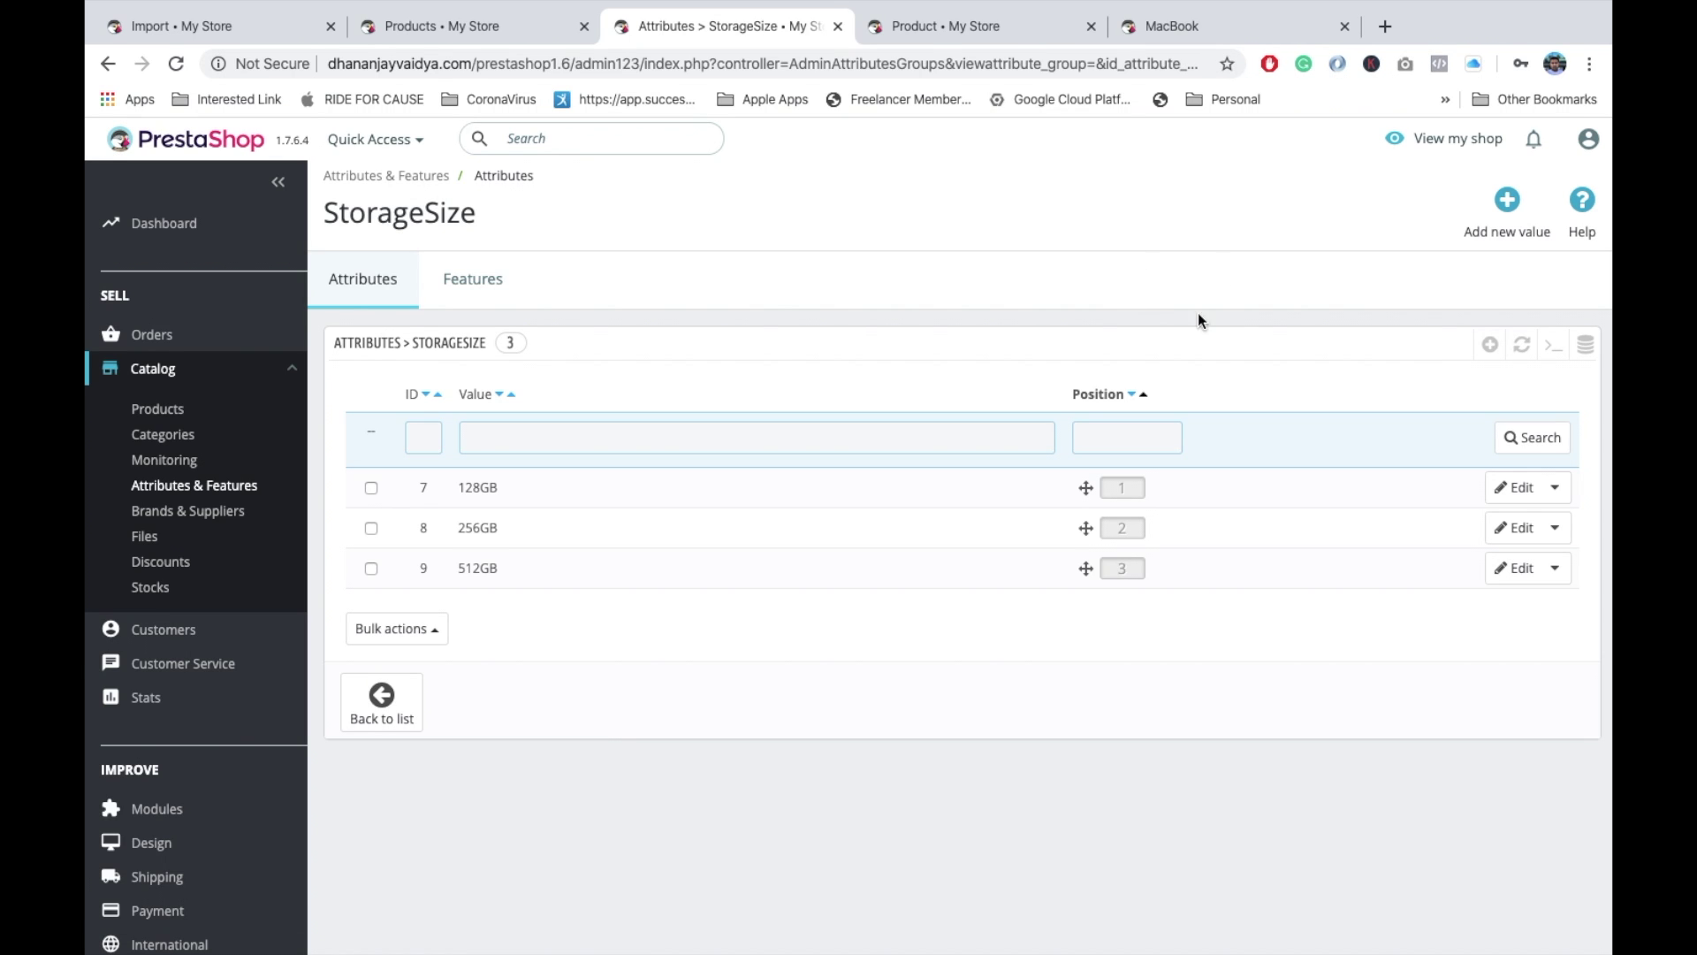
key(ctrl+Left)
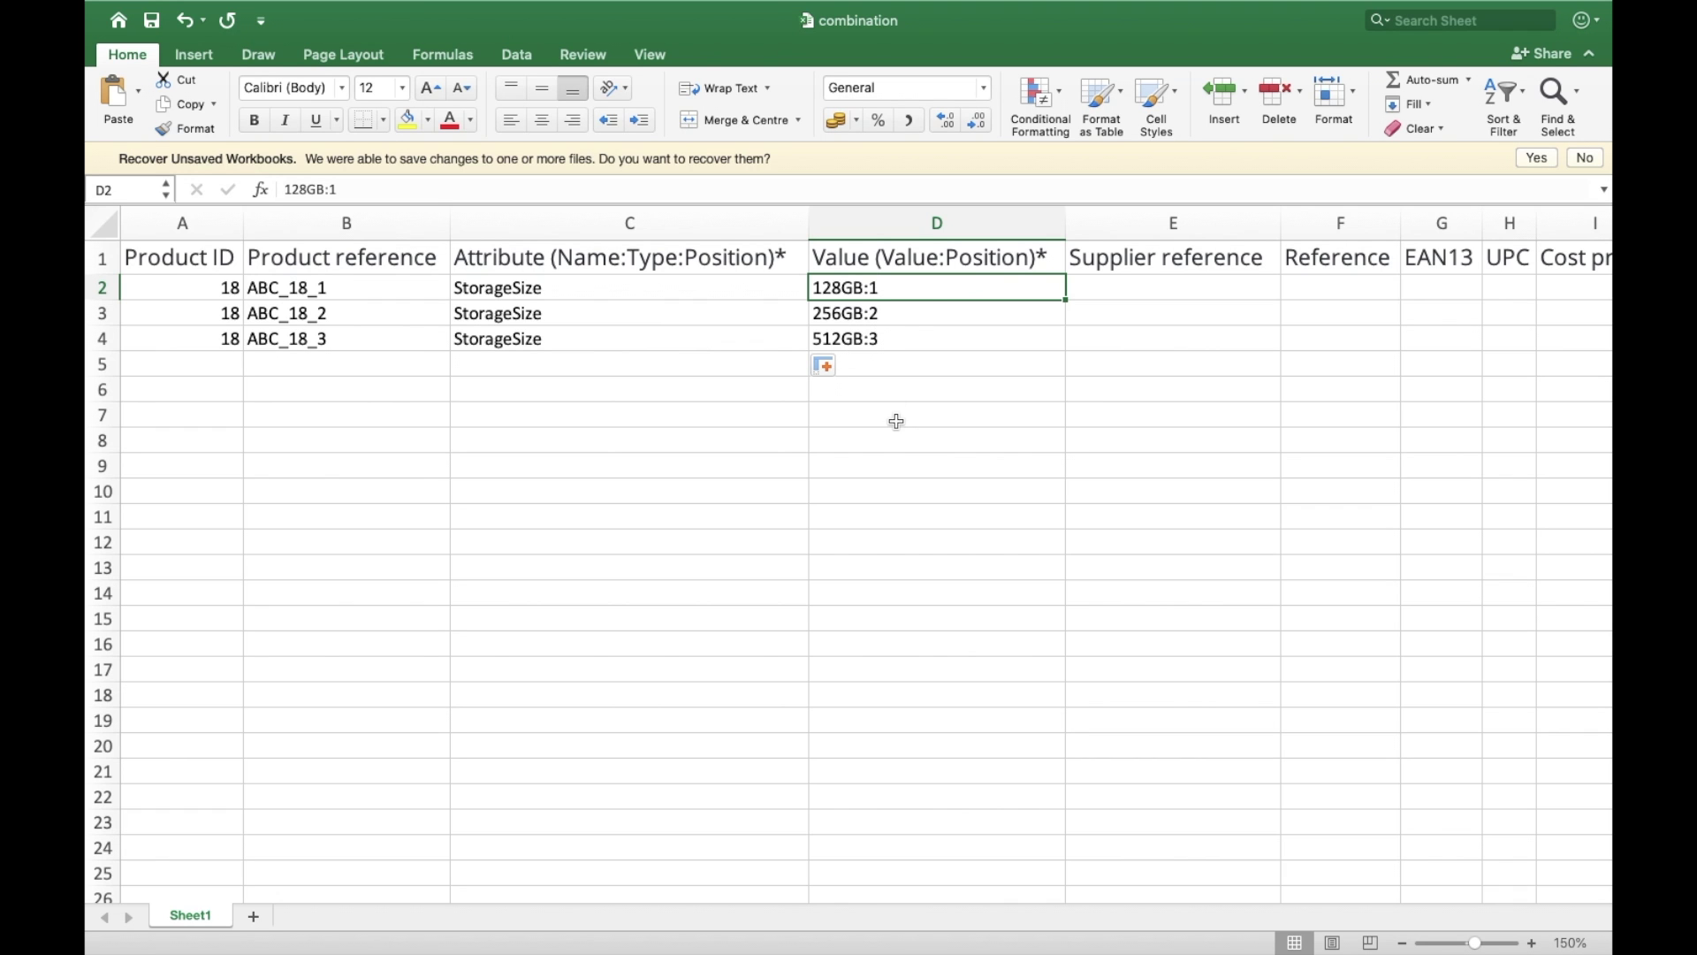
key(ctrl+Right)
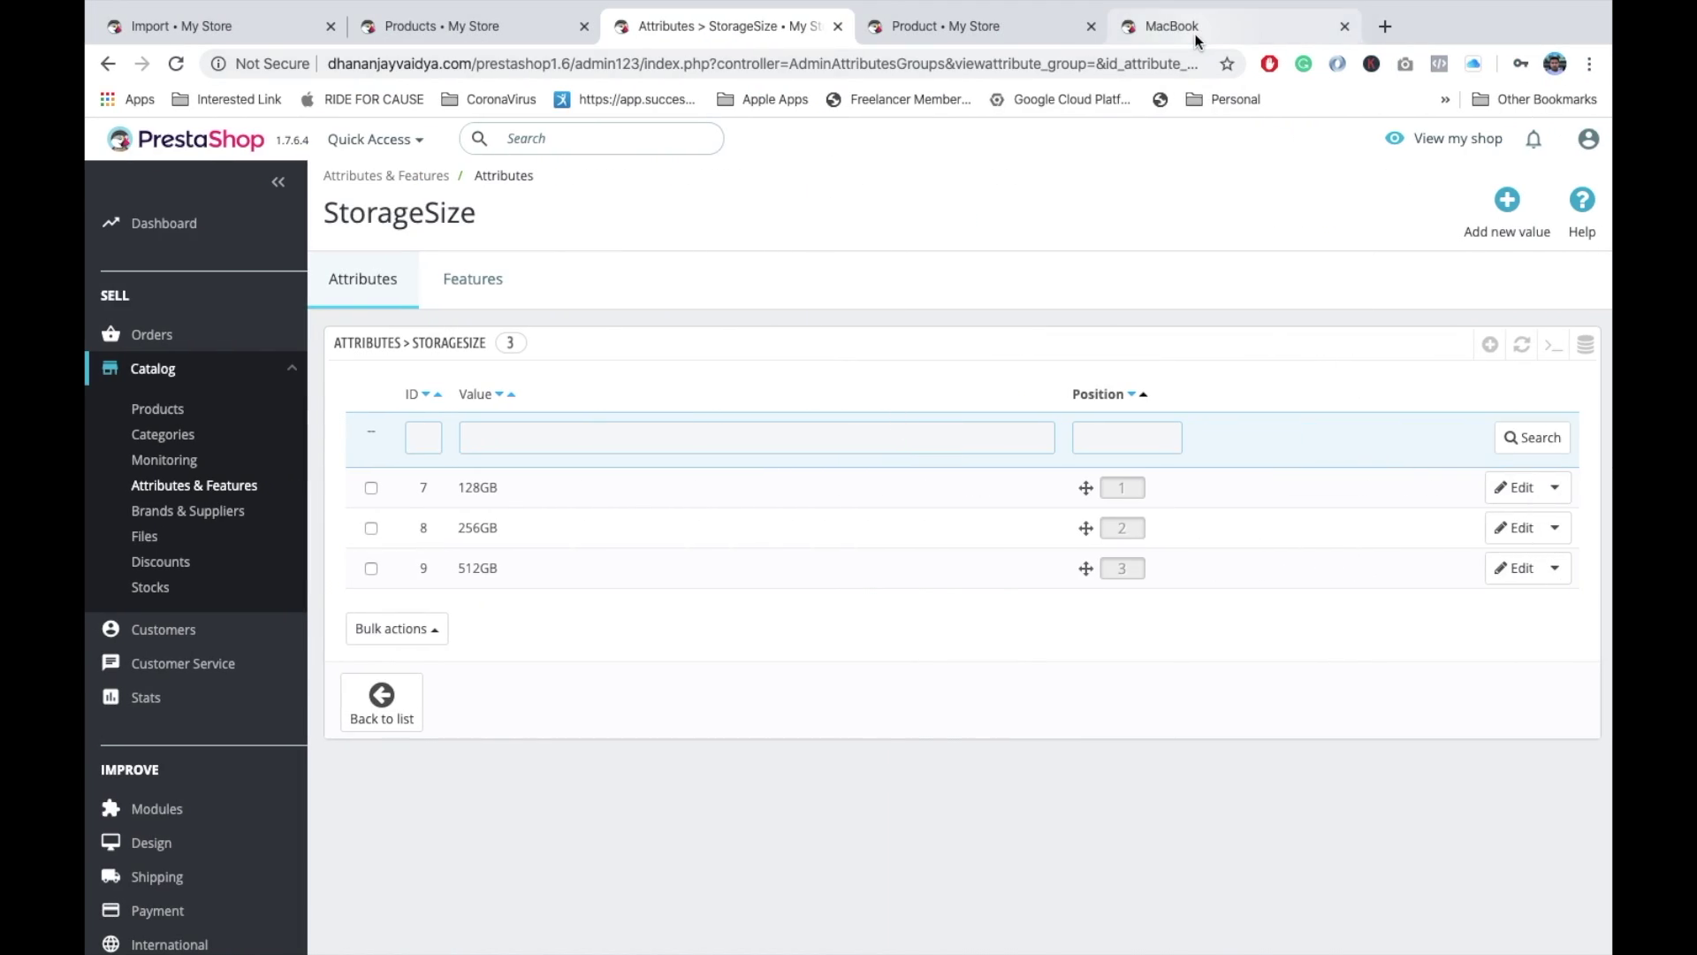
click(1195, 33)
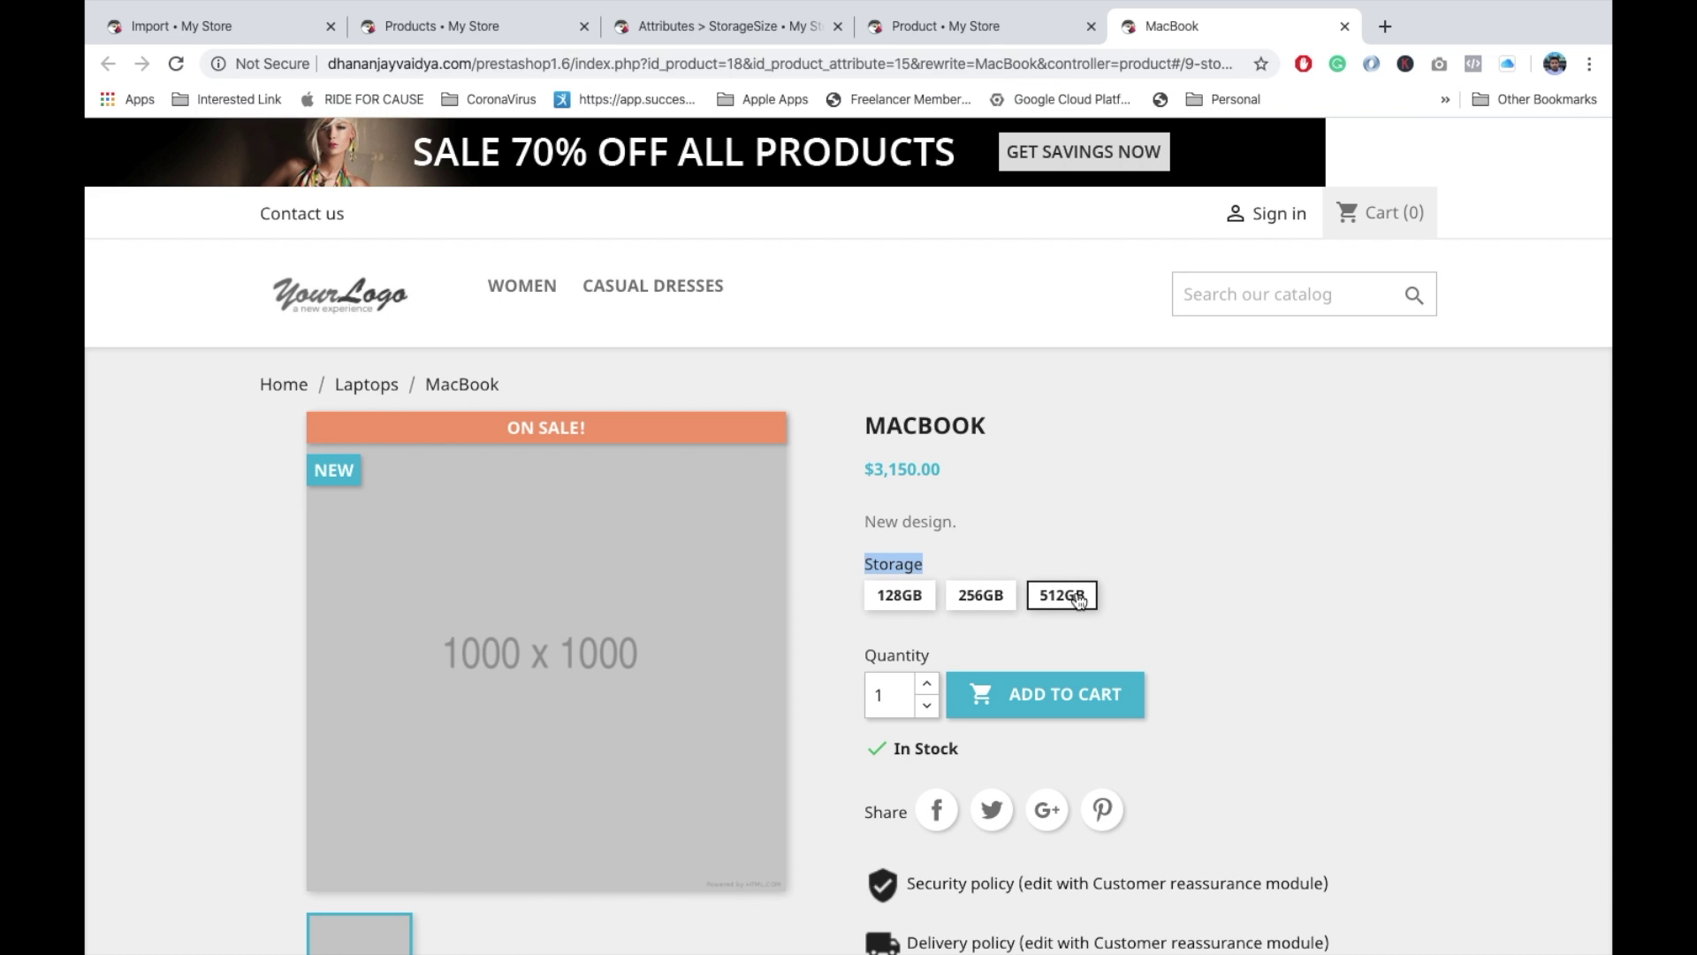
key(super+Tab)
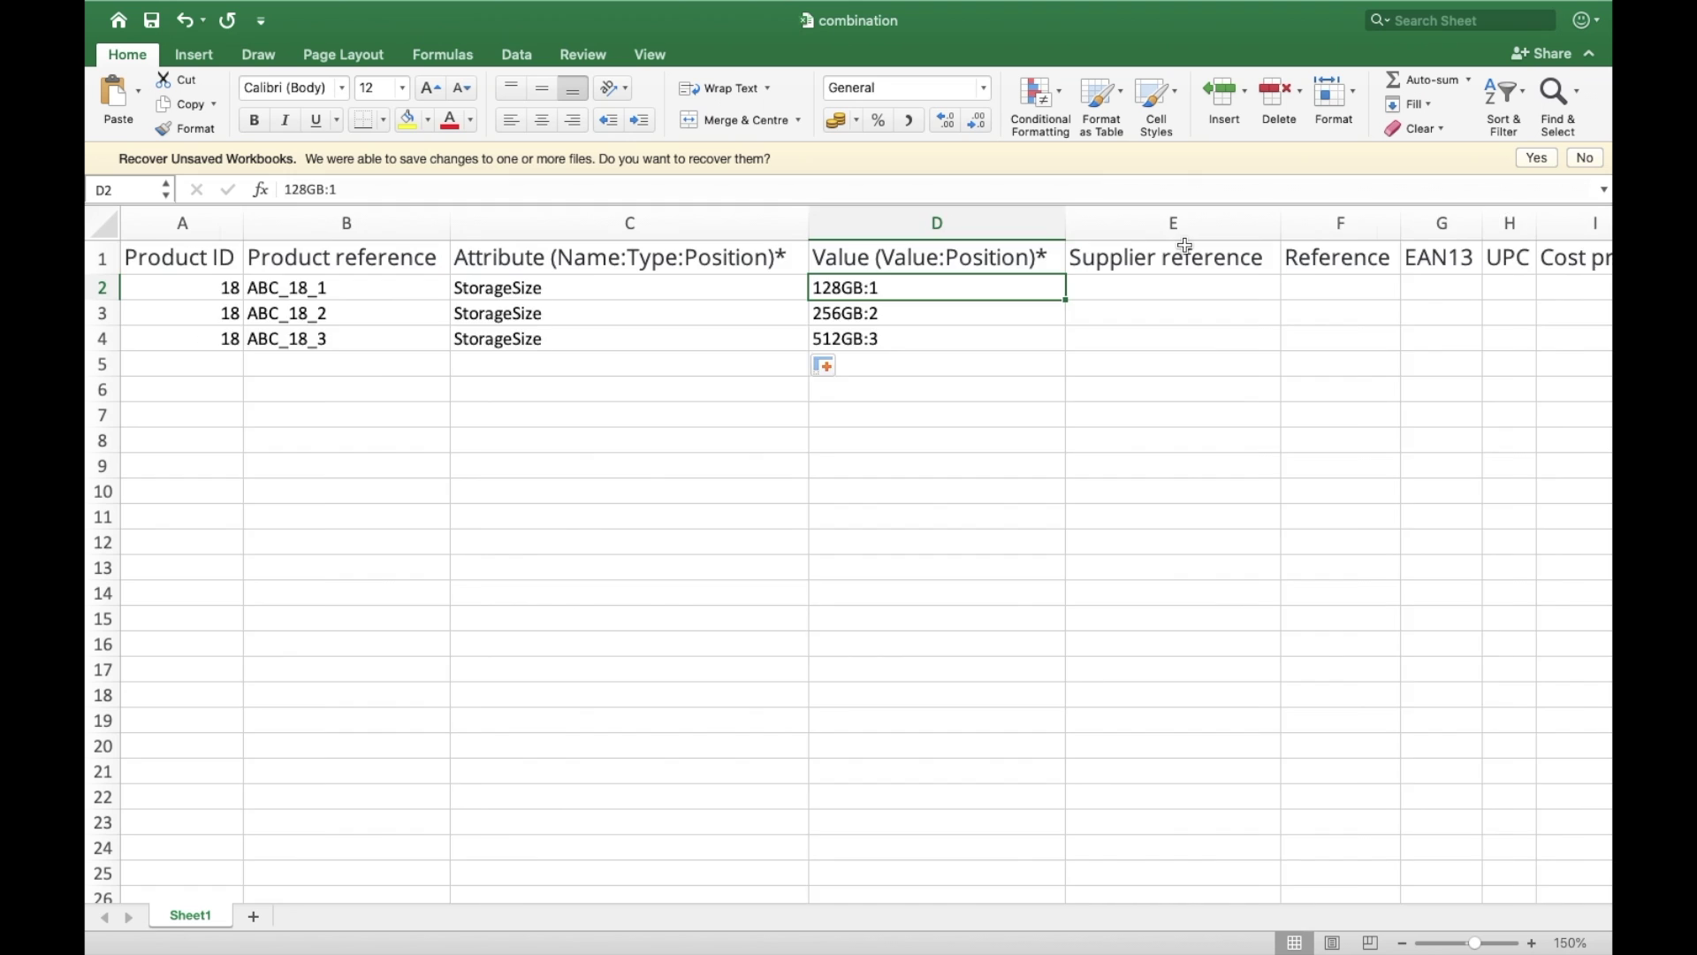
Examine the workbook's Impact on price column, and check the MacBook's shop price for the 128GB and 256GB options
scroll(1123, 365, right, 5)
scroll(1124, 365, right, 3)
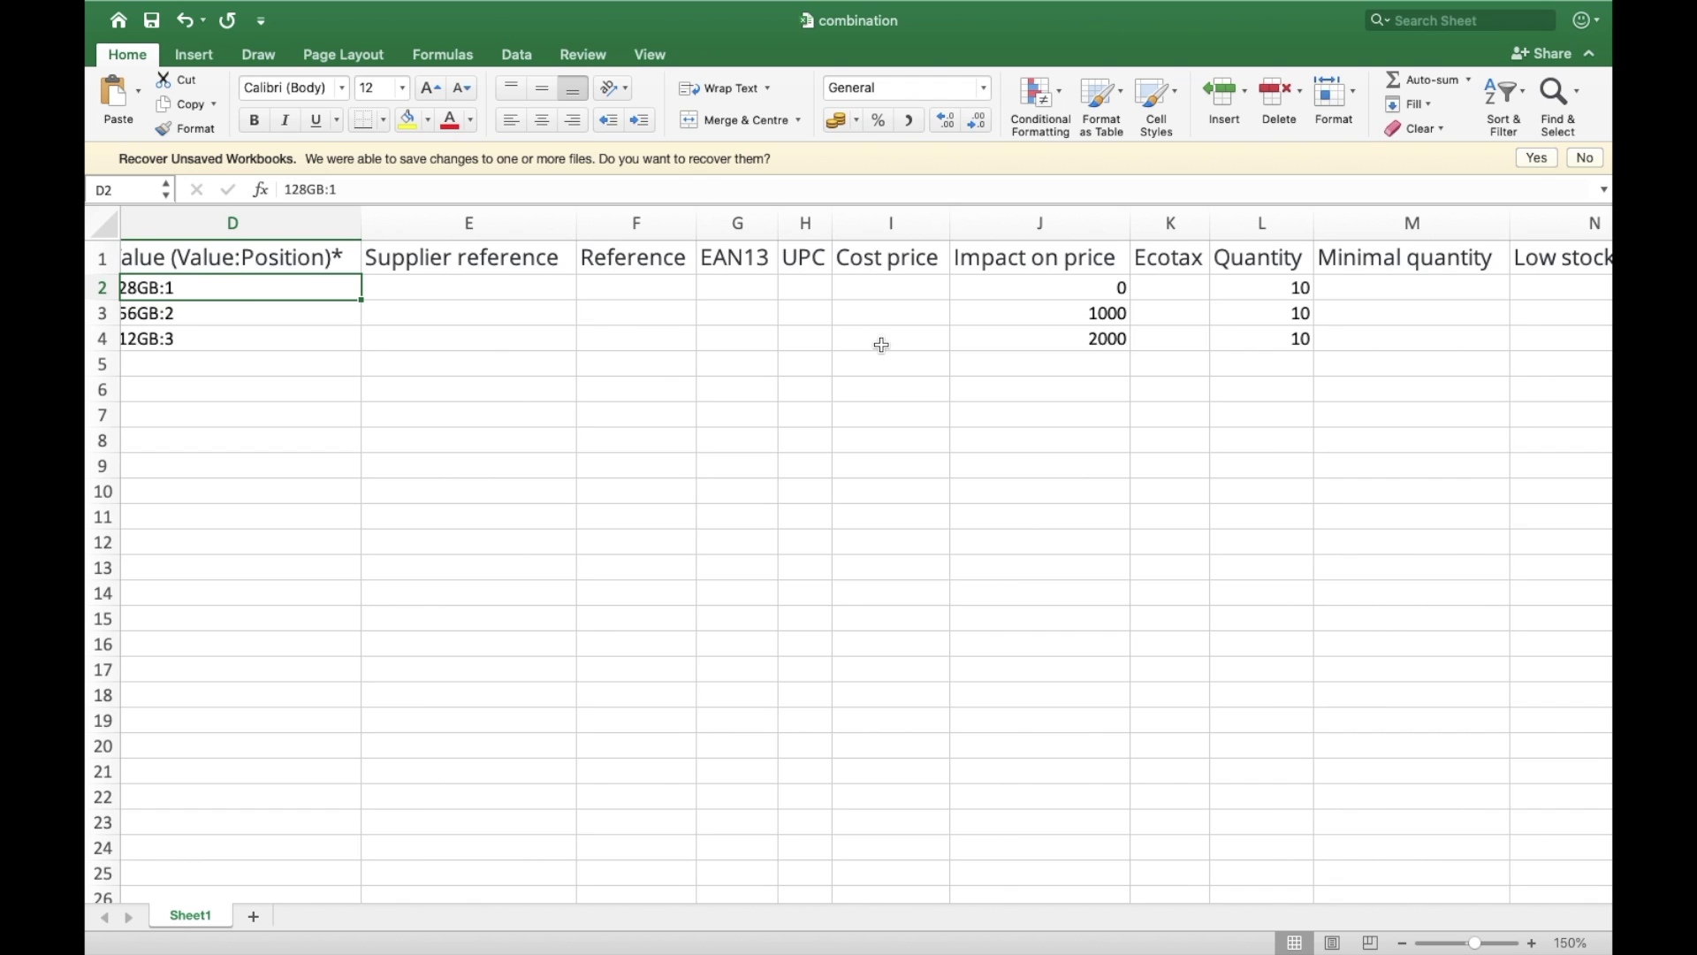
scroll(878, 345, left, 10)
key(ctrl+Right)
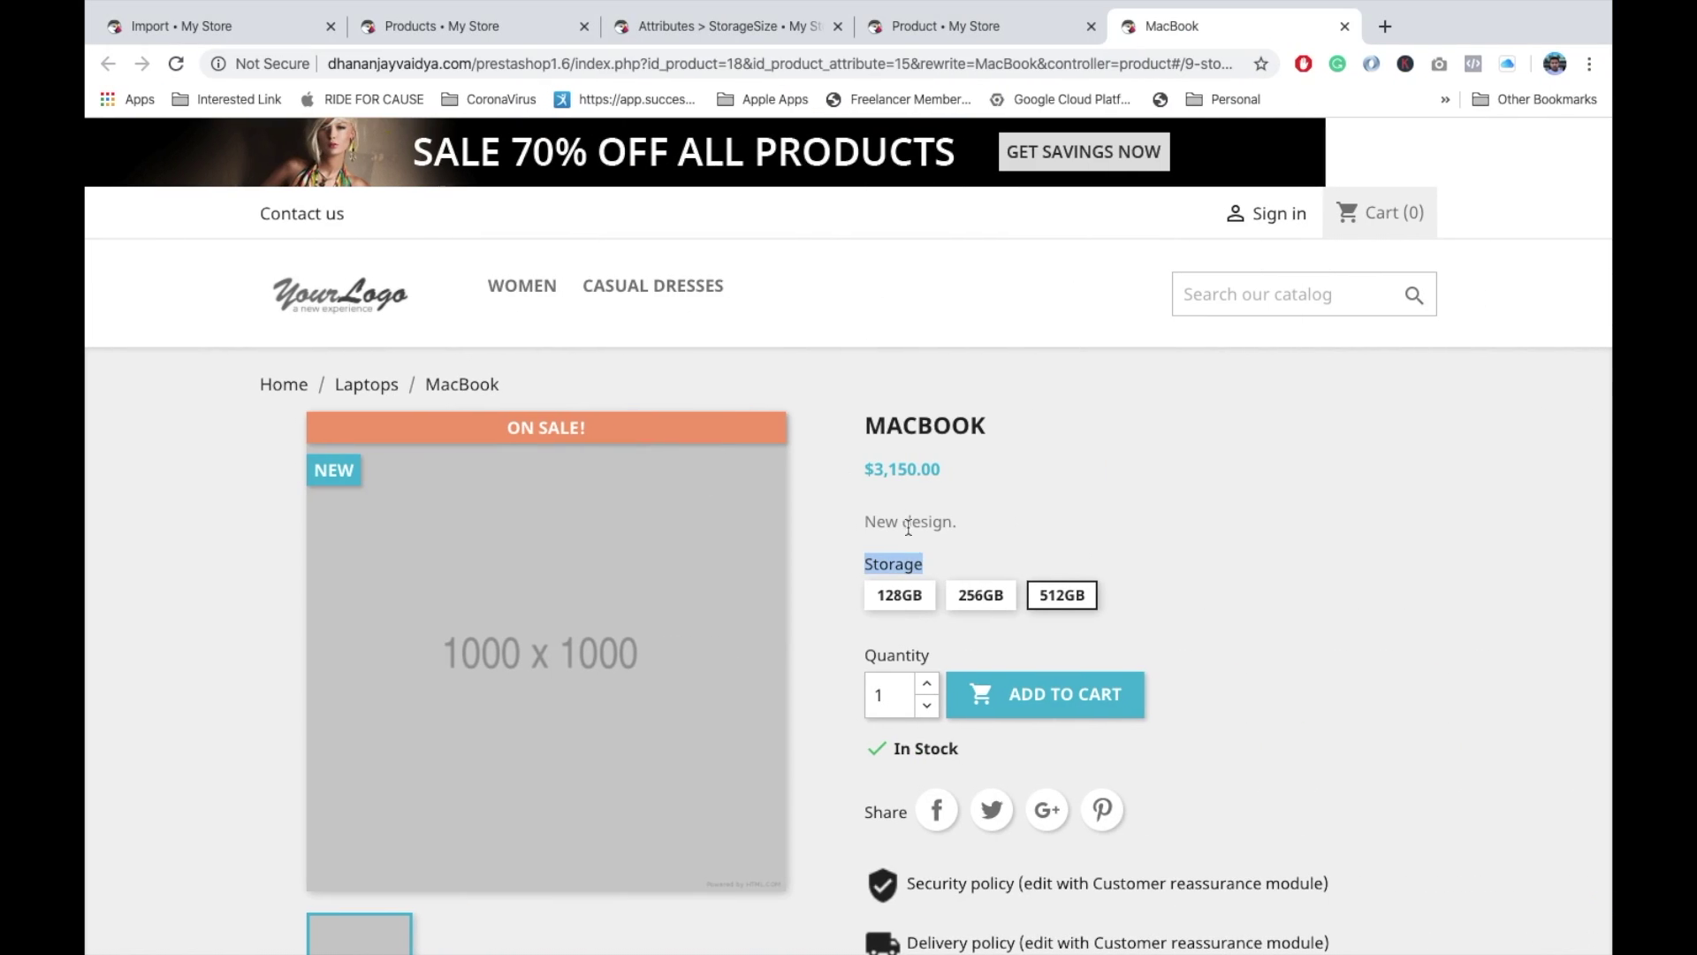
click(893, 597)
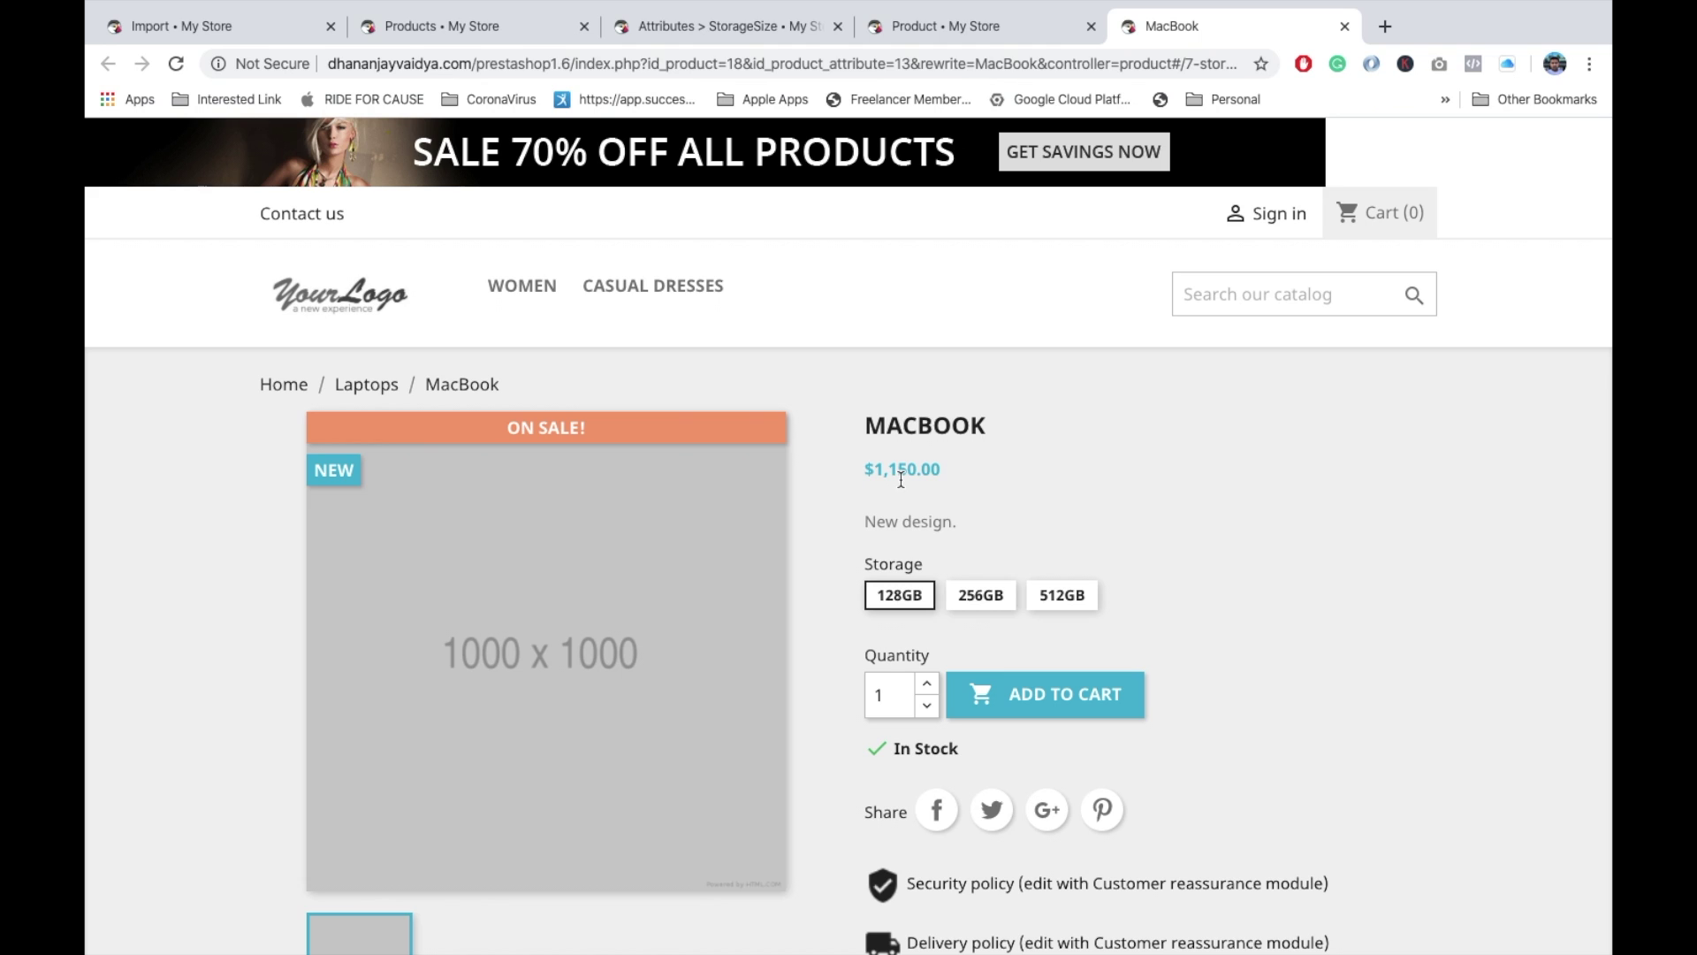
click(995, 606)
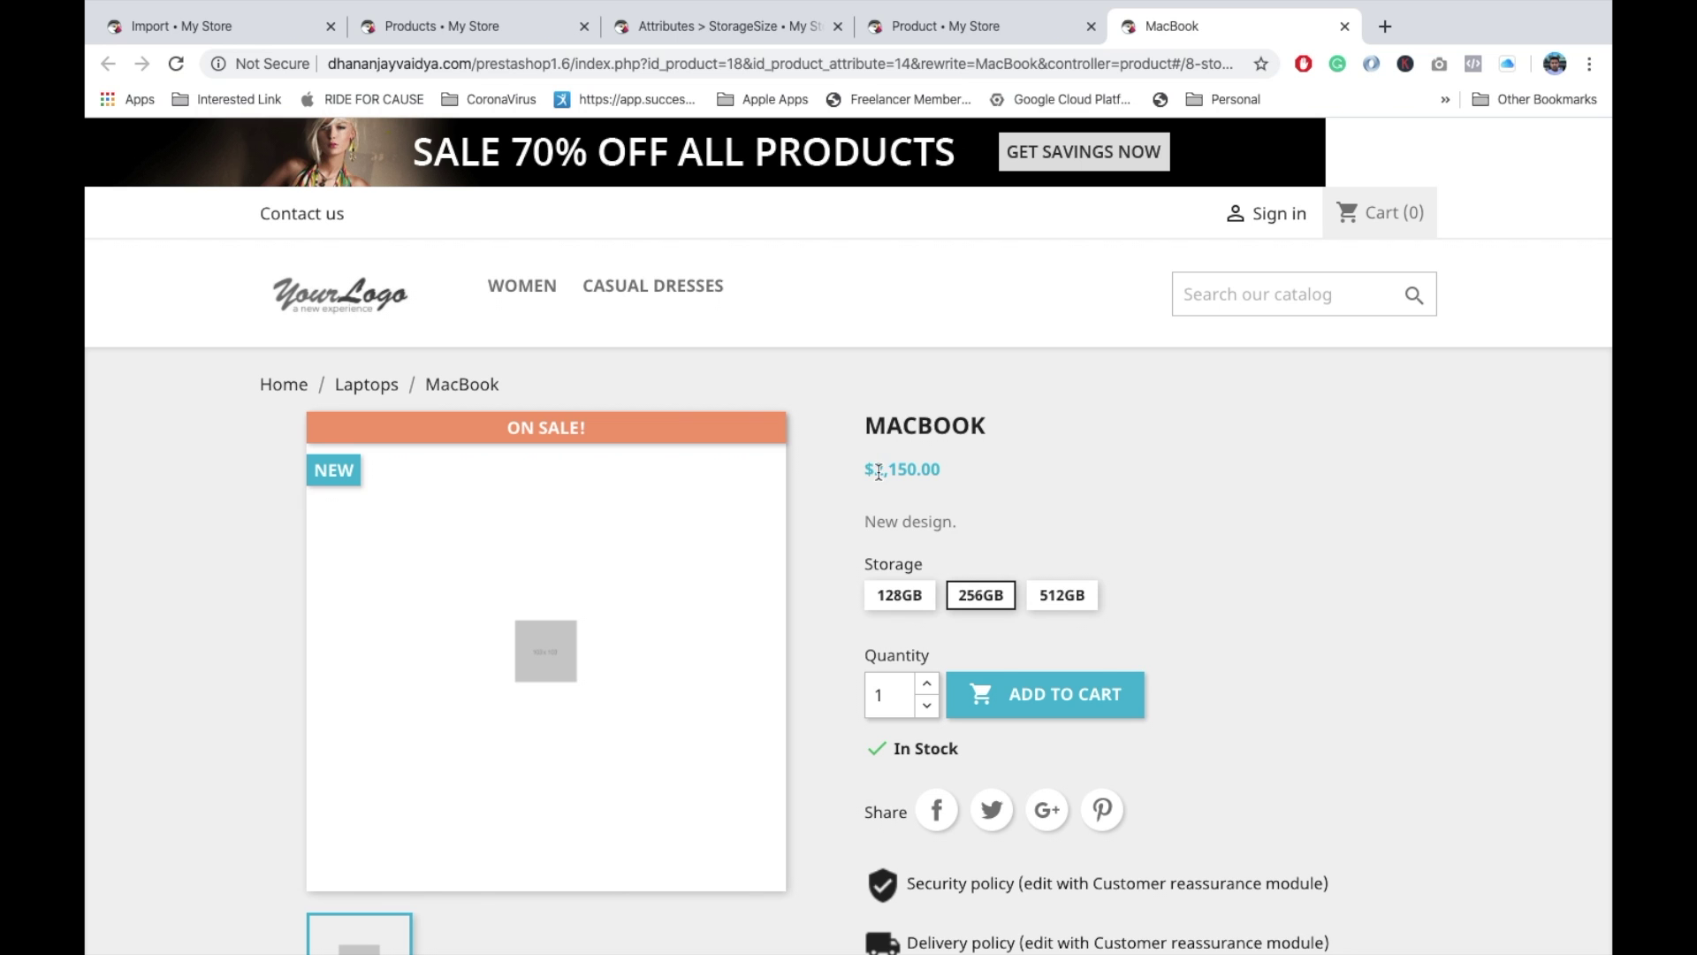
drag(876, 473, 901, 478)
Inspect the workbook's Impact on price entries for 256GB and 512GB, and compare them with the MacBook's 512GB price in the shop
key(ctrl+Left)
scroll(1061, 334, right, 5)
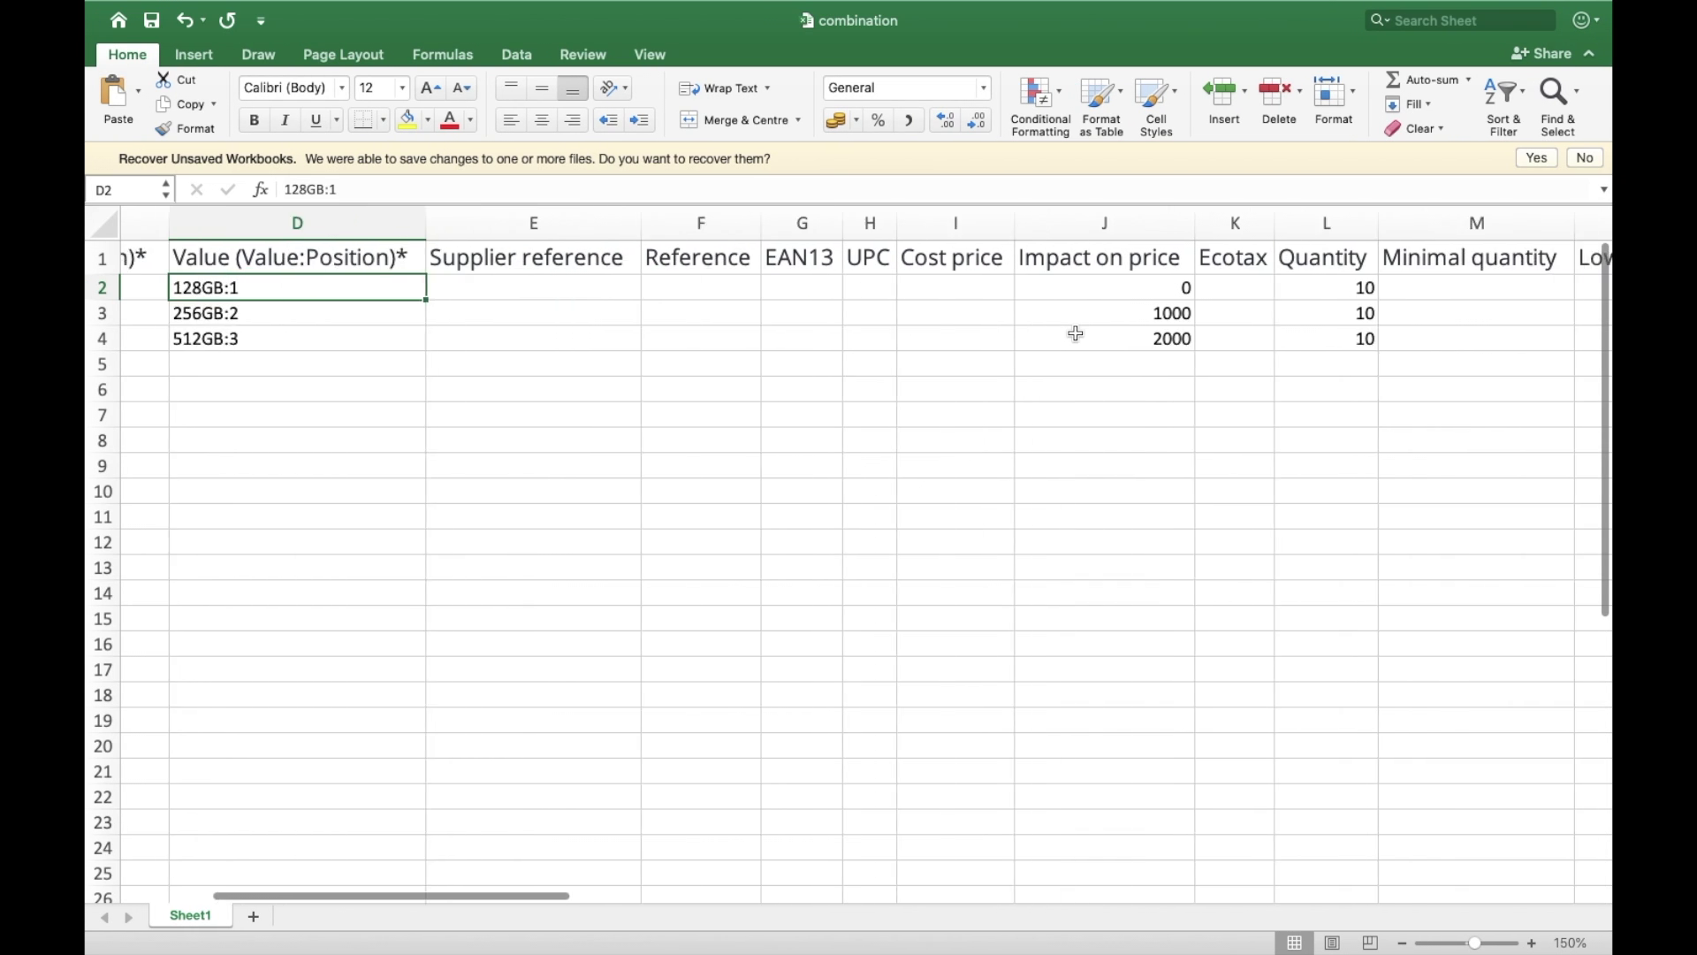
click(1033, 315)
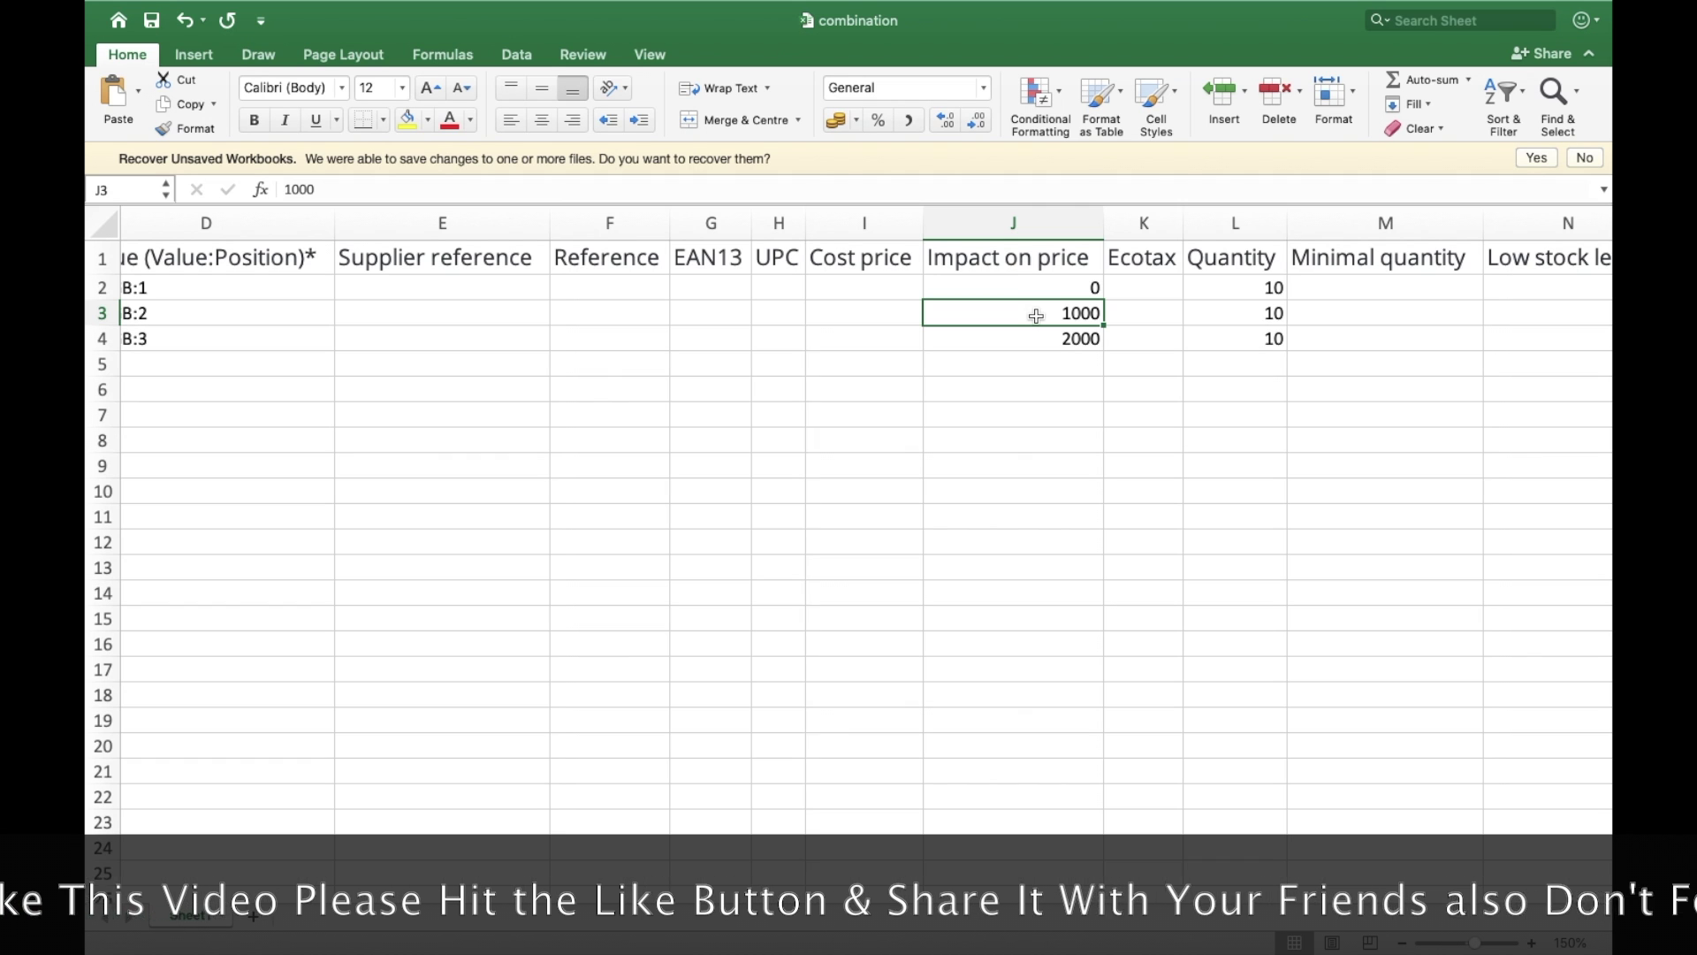
click(1016, 341)
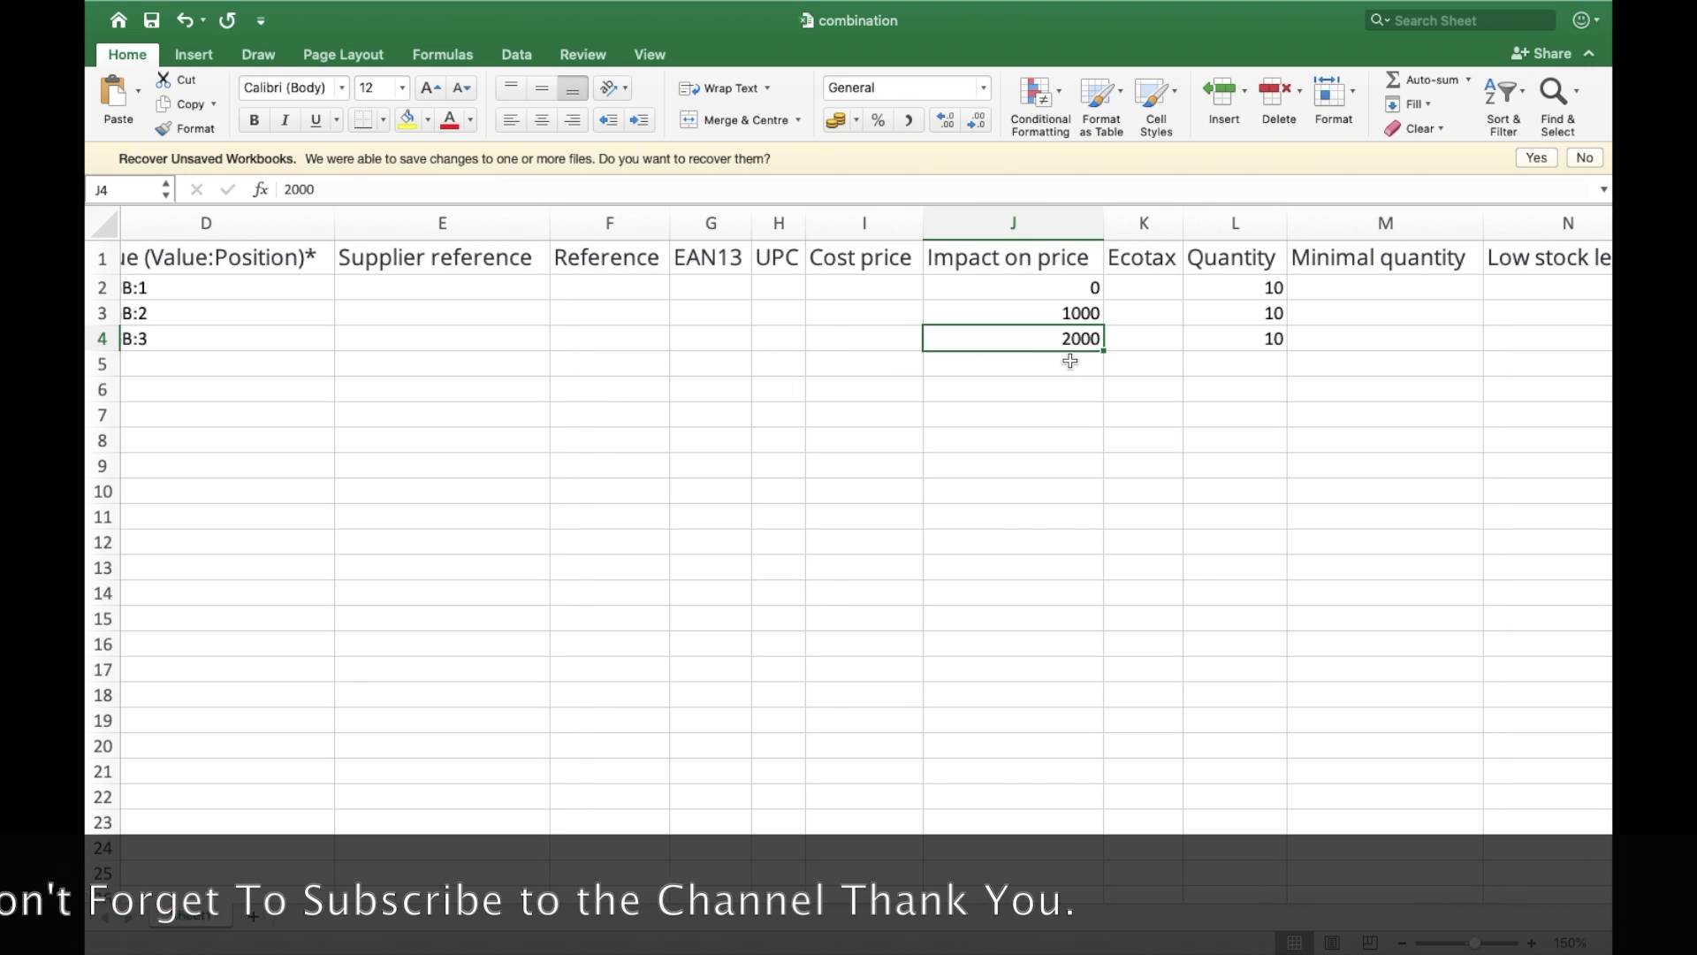
key(ctrl+Right)
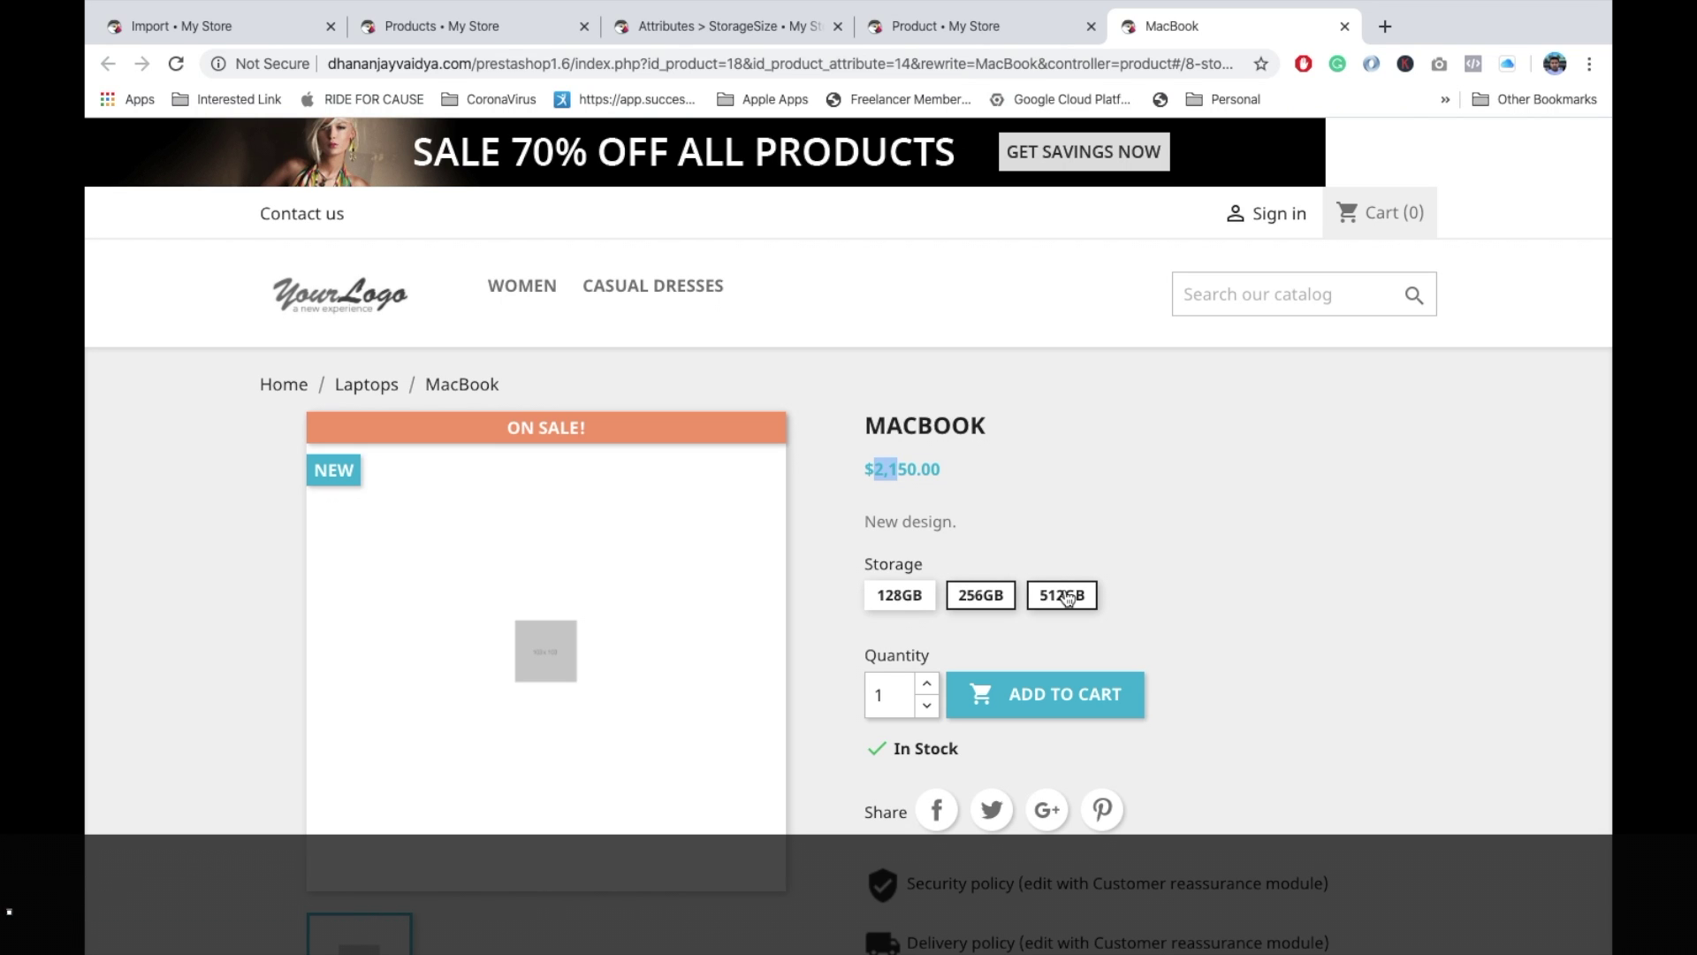
click(1068, 599)
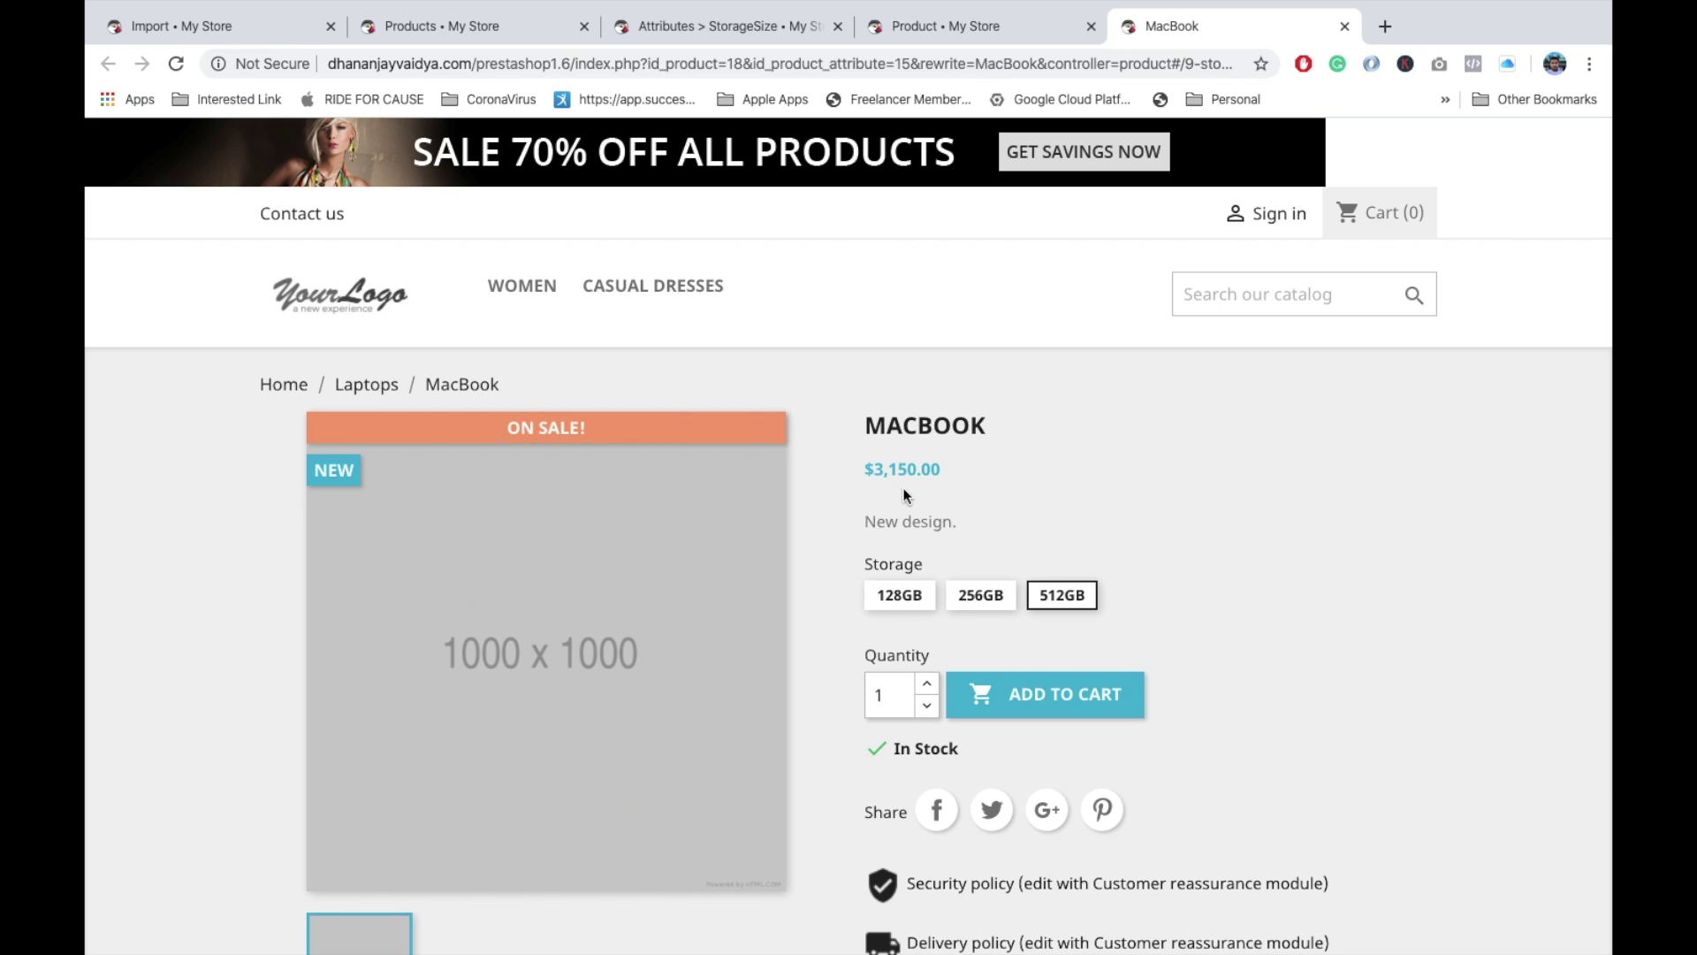
key(ctrl+Right)
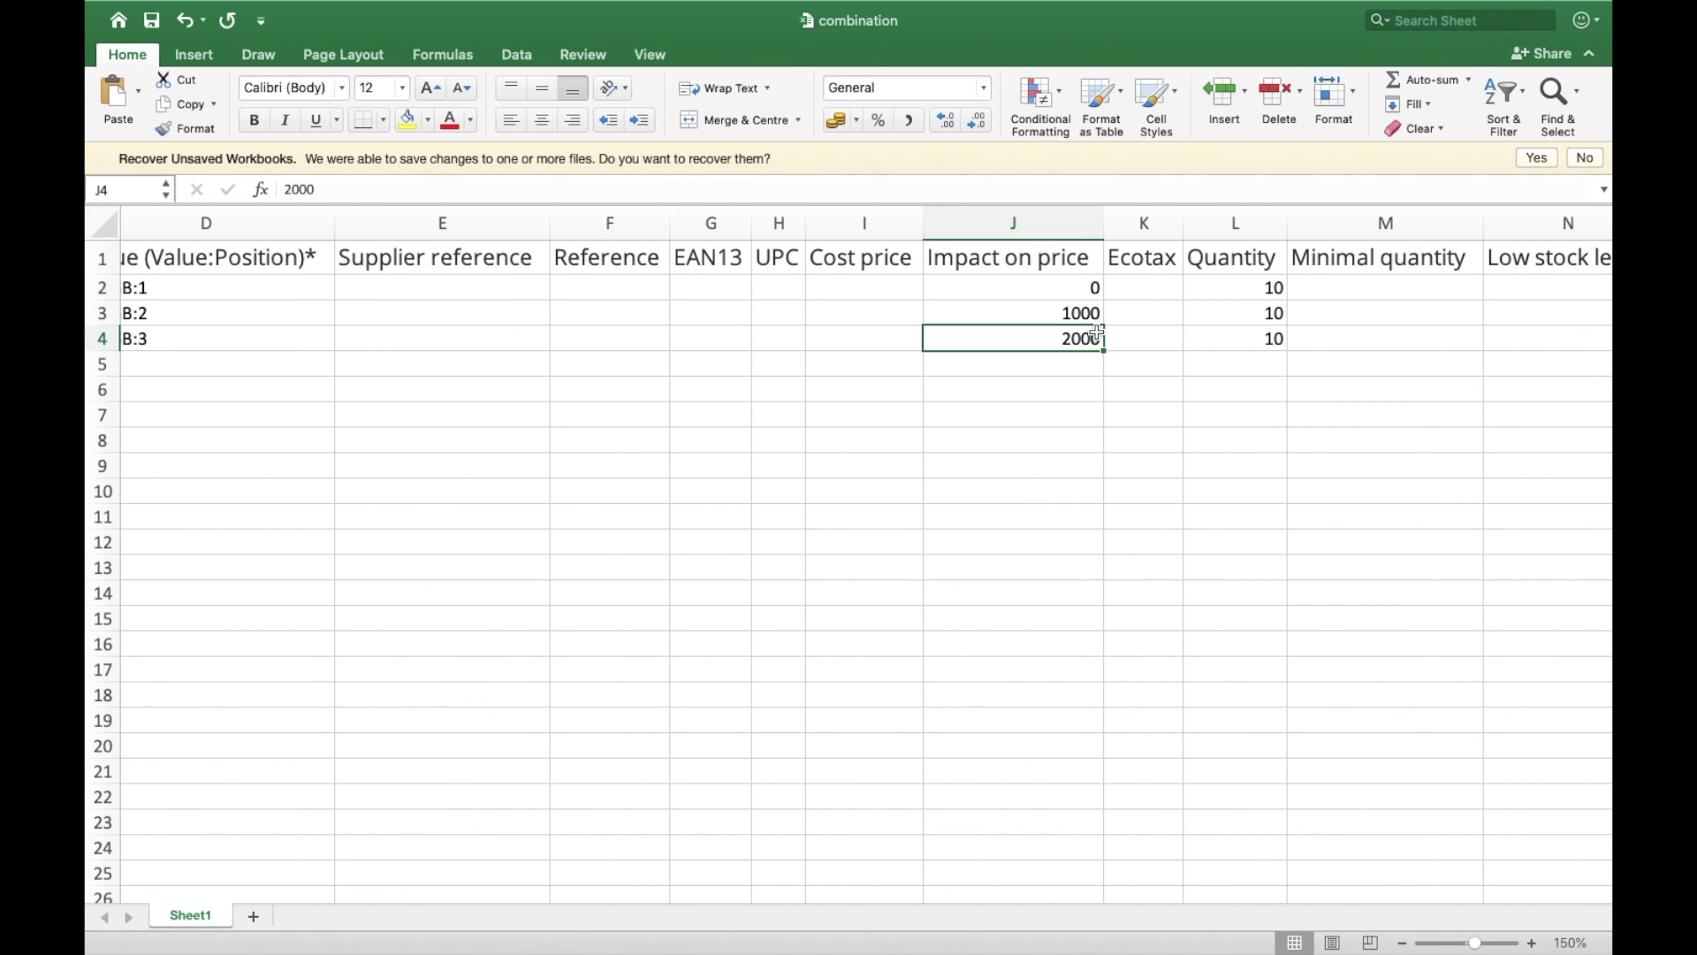
key(ctrl+Right)
Examine the workbook's columns from Quantity to the default flag, and check the 512GB option on the MacBook's shop page
click(1258, 290)
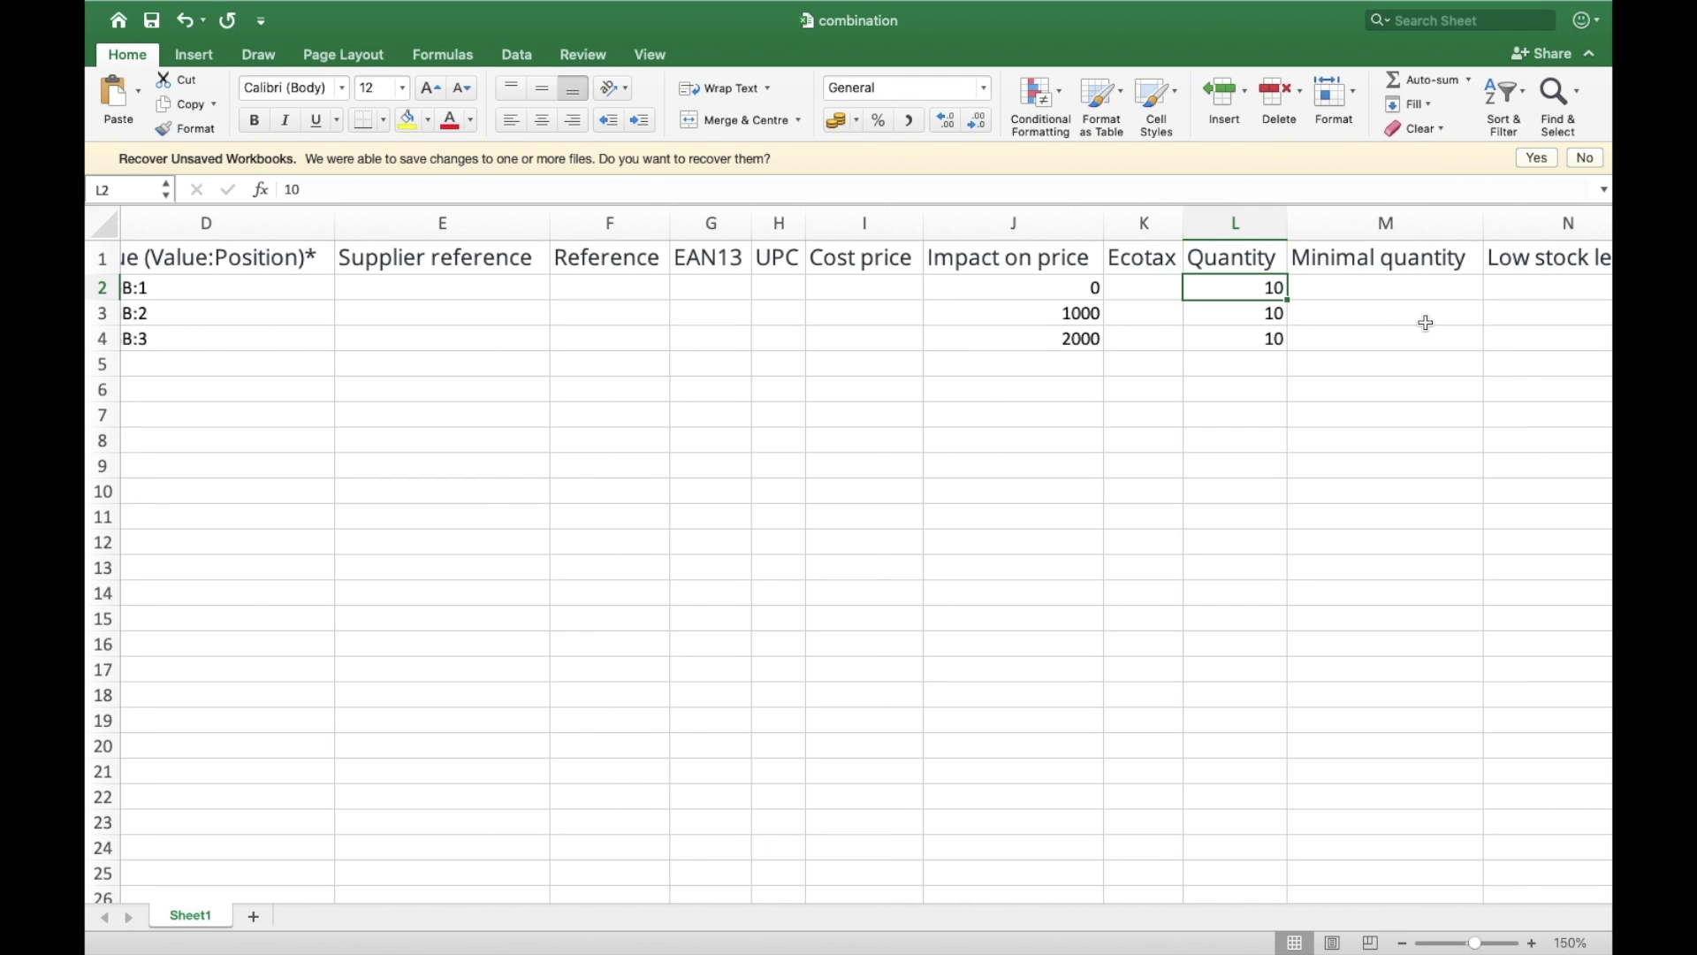
scroll(1425, 322, right, 8)
scroll(1425, 323, right, 6)
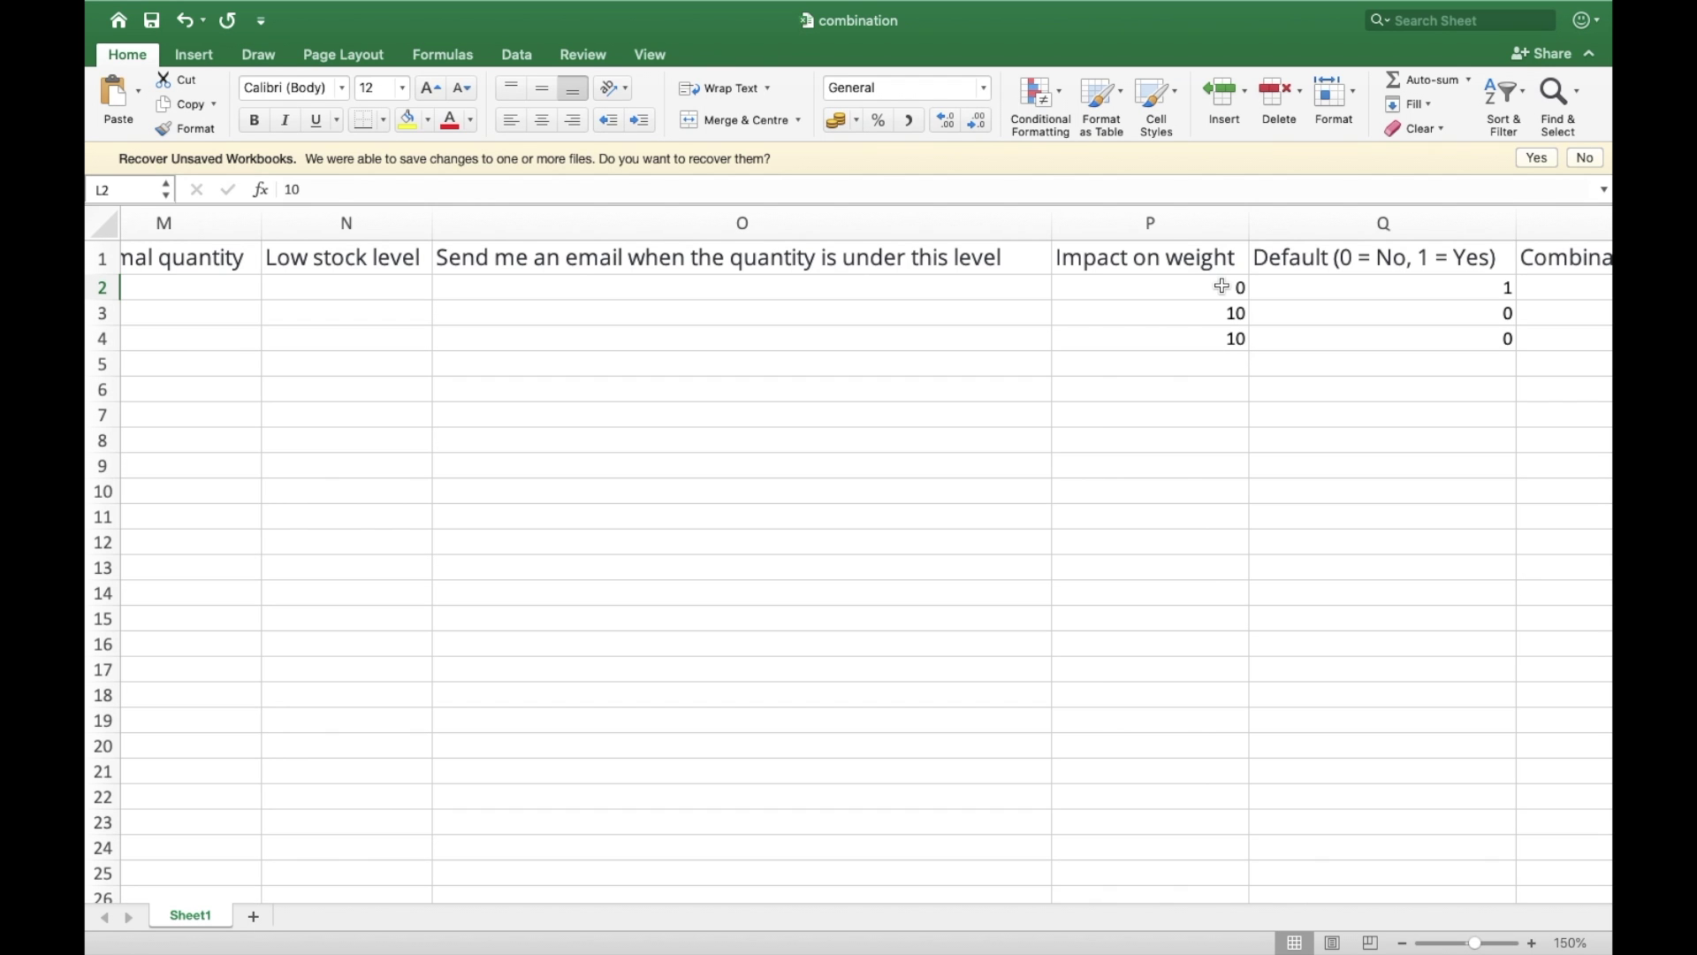
key(ctrl+Right)
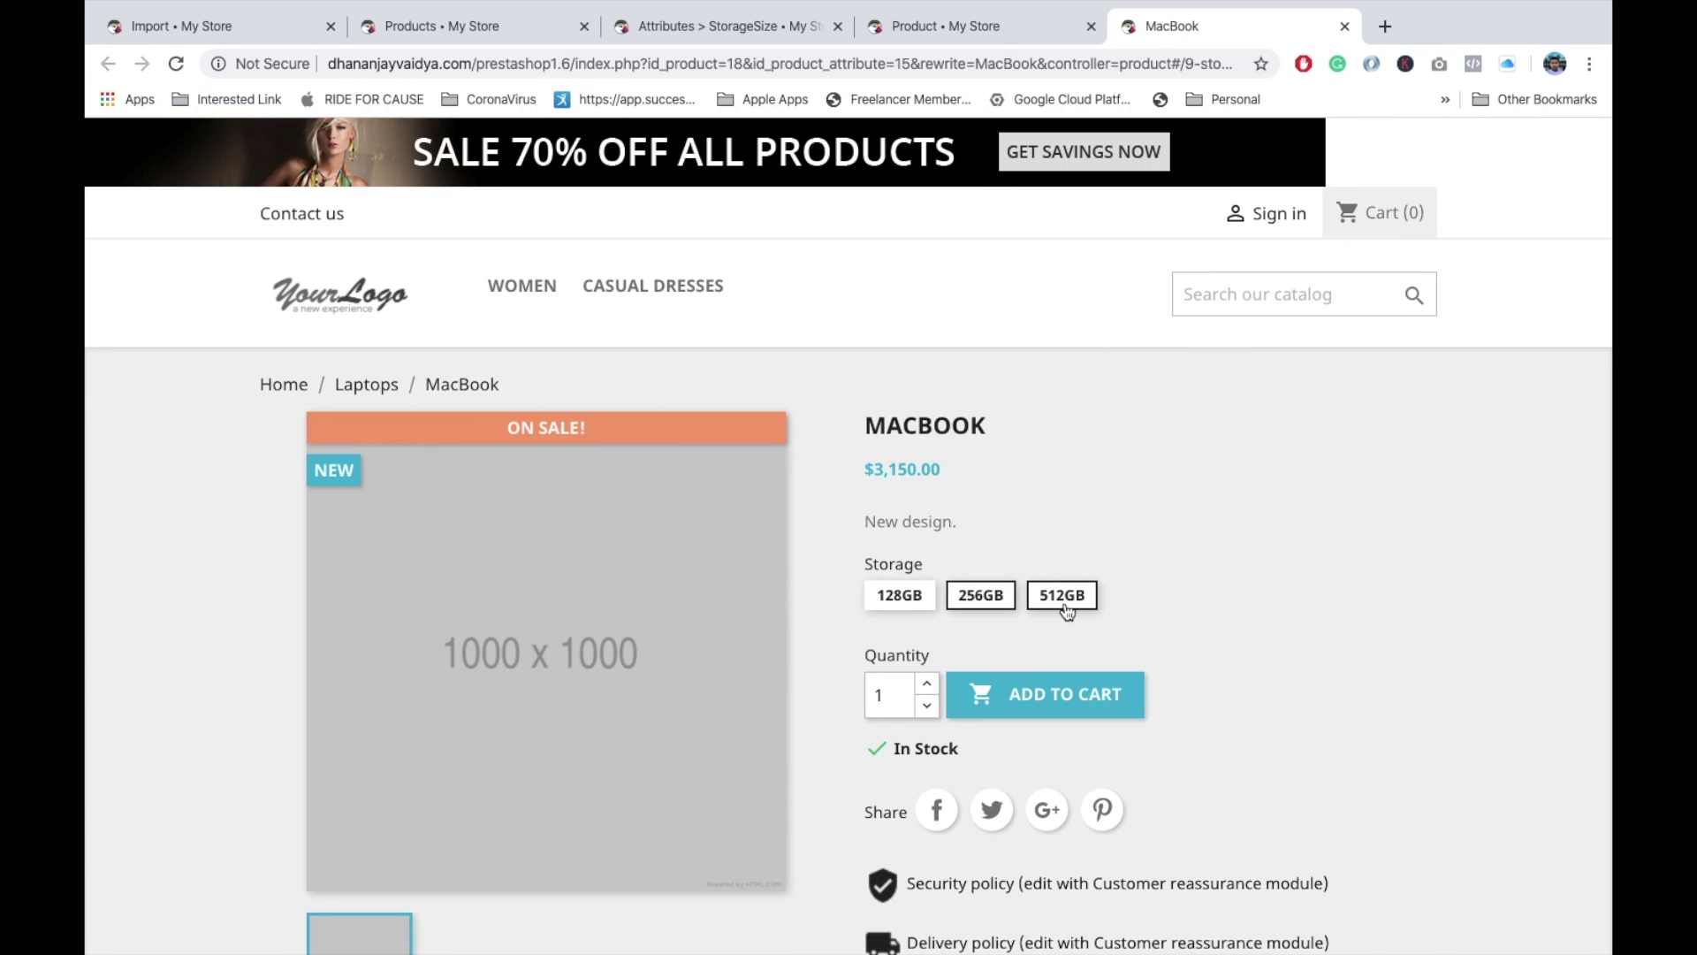
click(1064, 598)
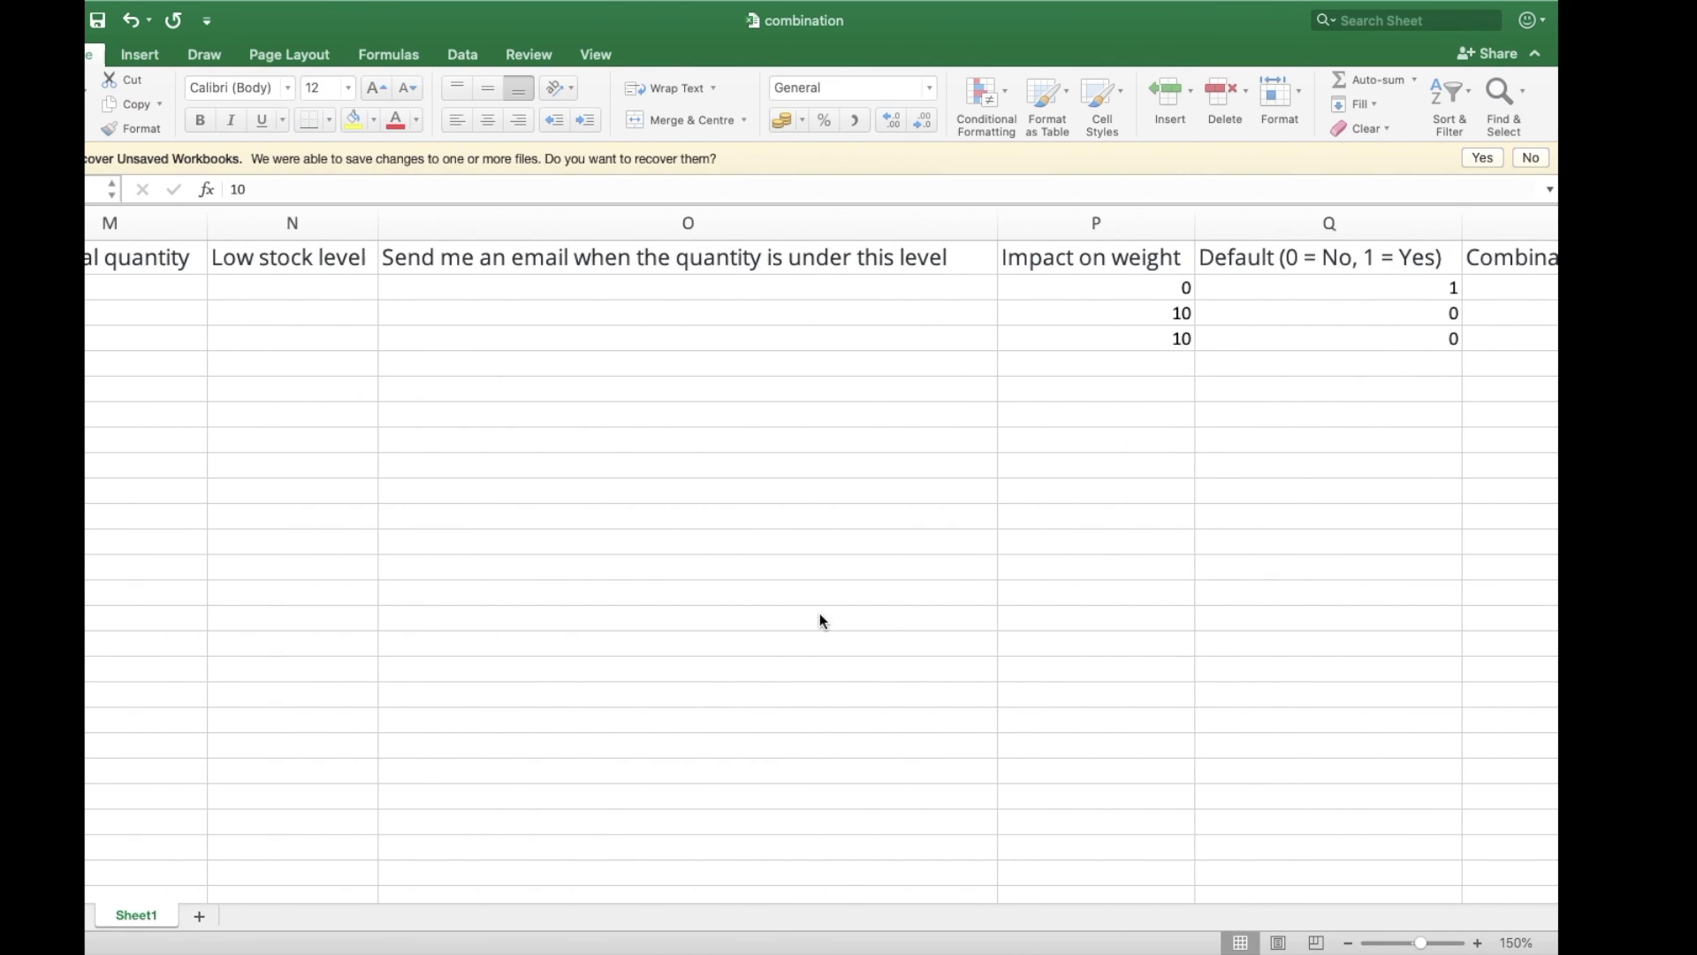
scroll(1371, 291, right, 5)
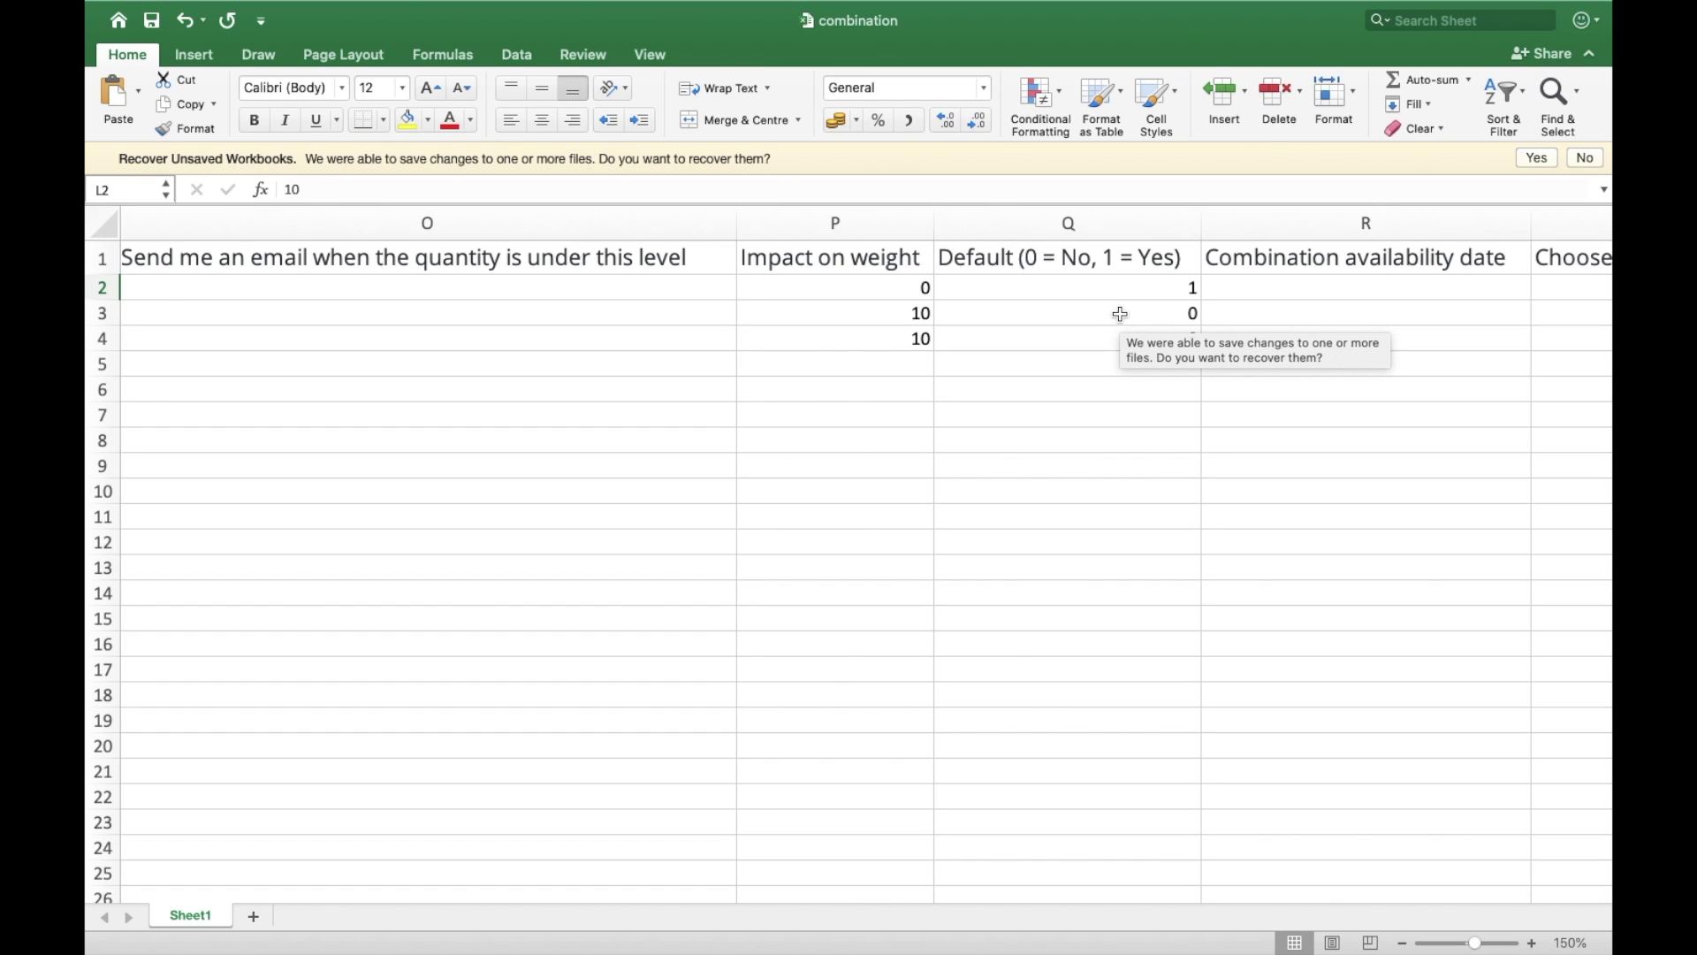
Examine the workbook's columns from the default flag through image positions and image URLs to Warehouse
click(1162, 292)
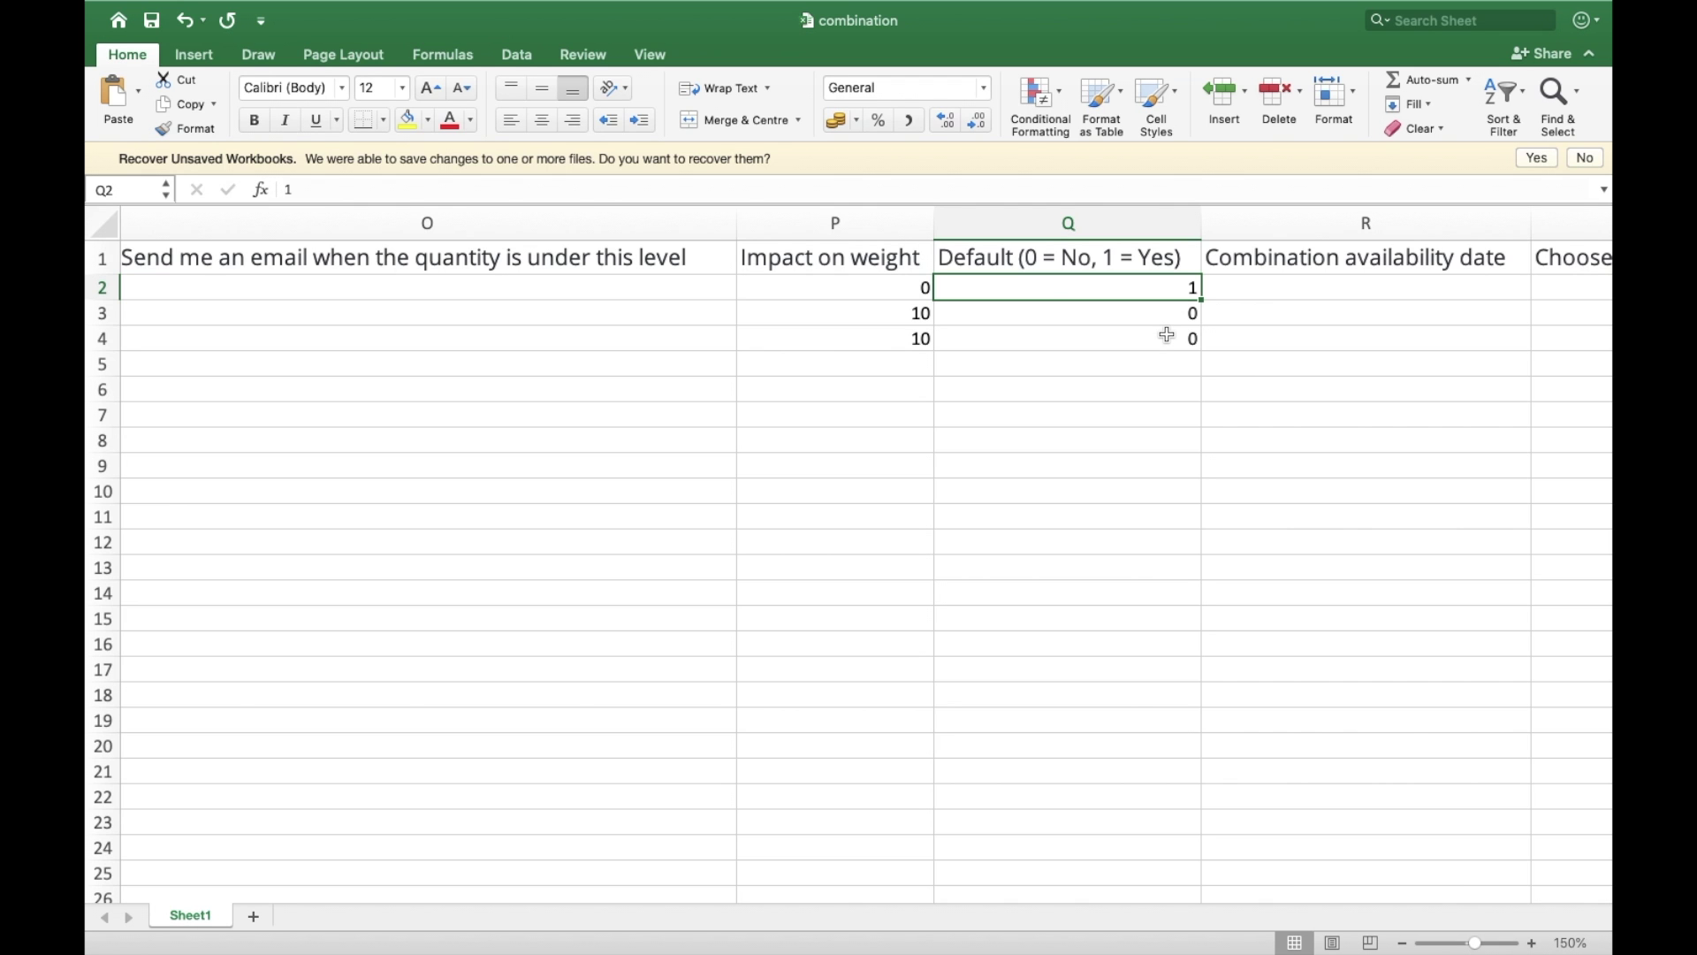
scroll(1314, 372, right, 10)
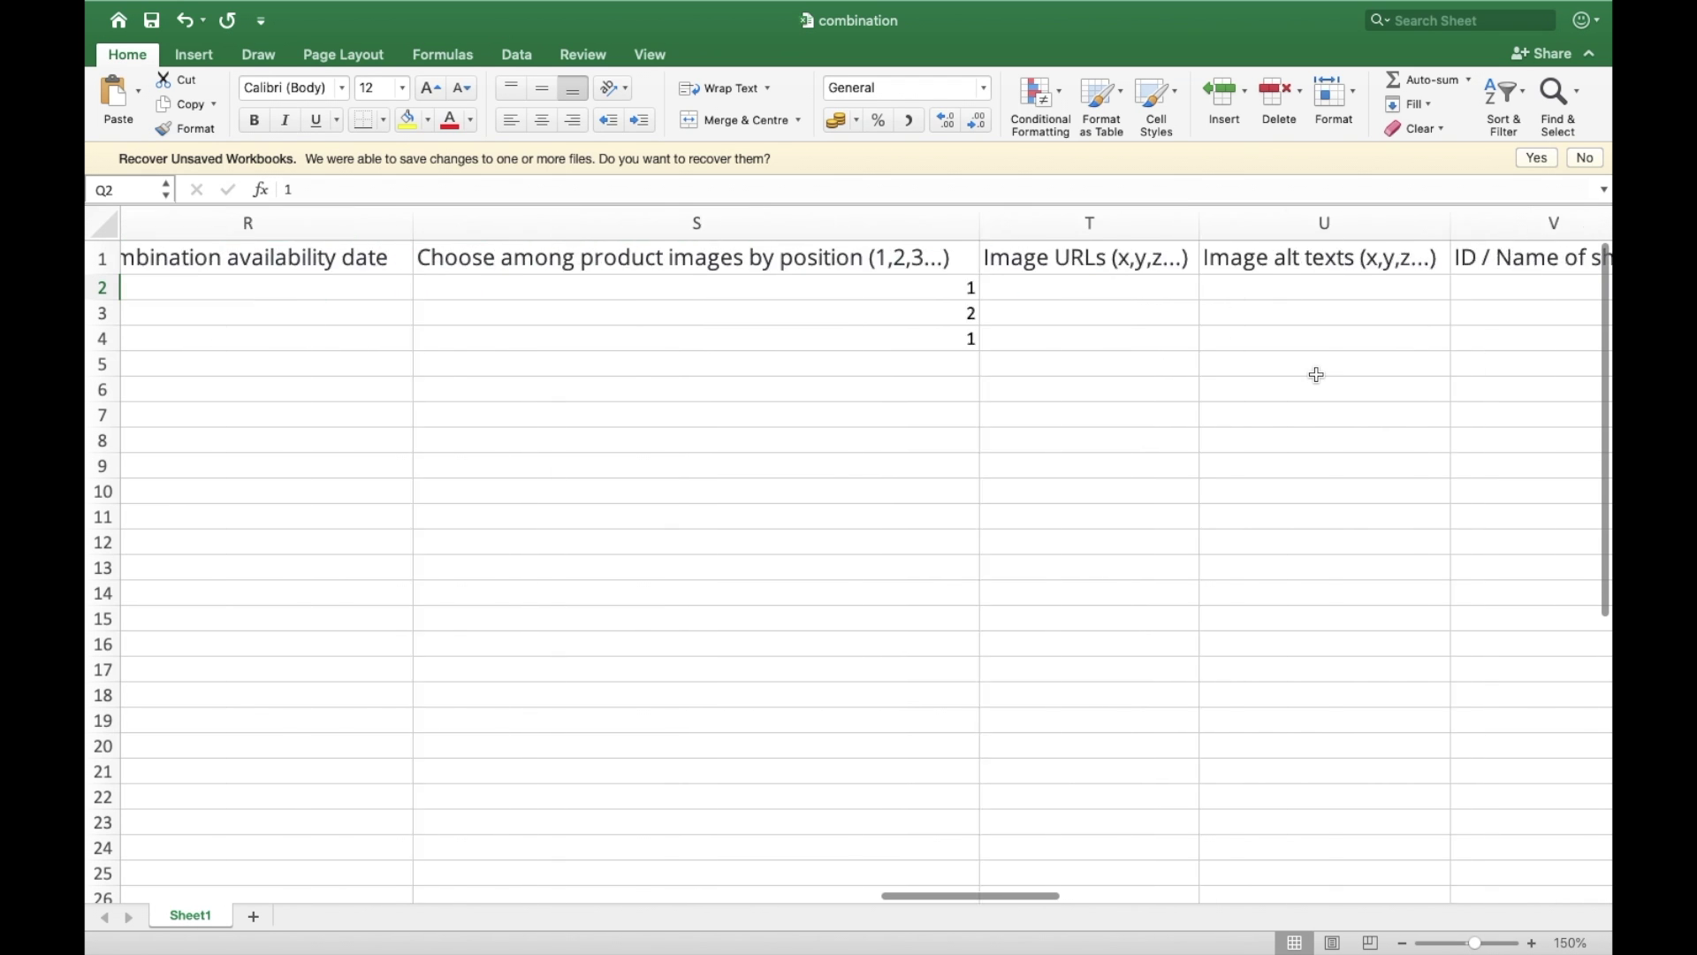
click(736, 289)
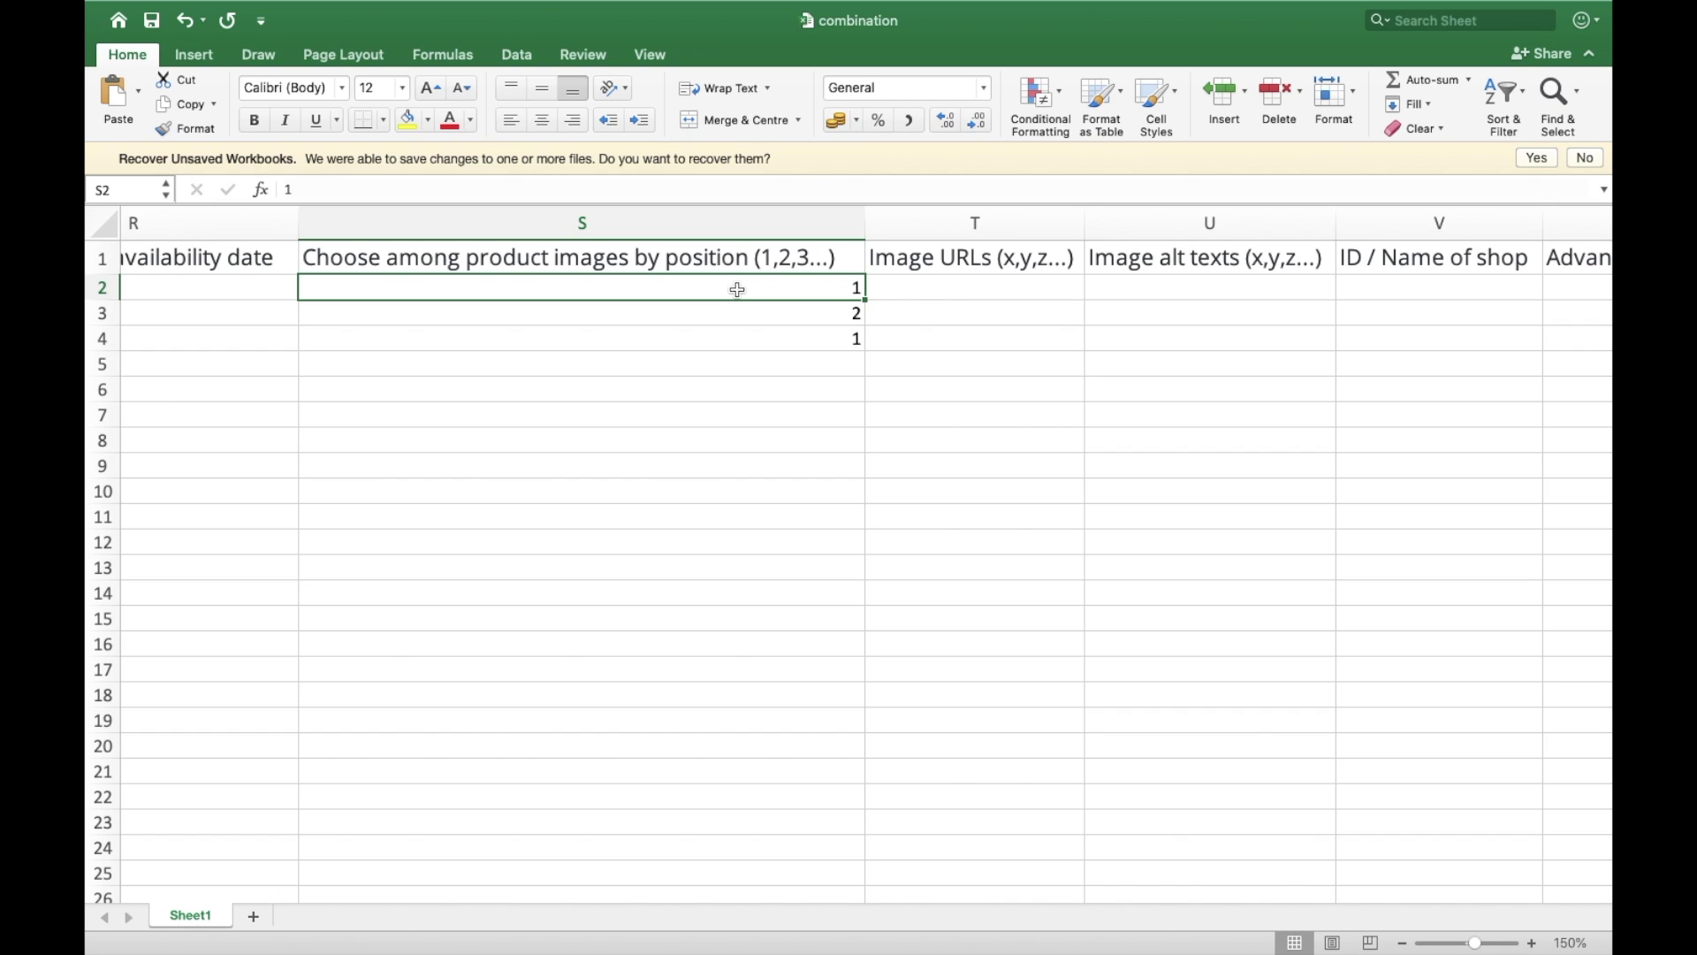
click(906, 286)
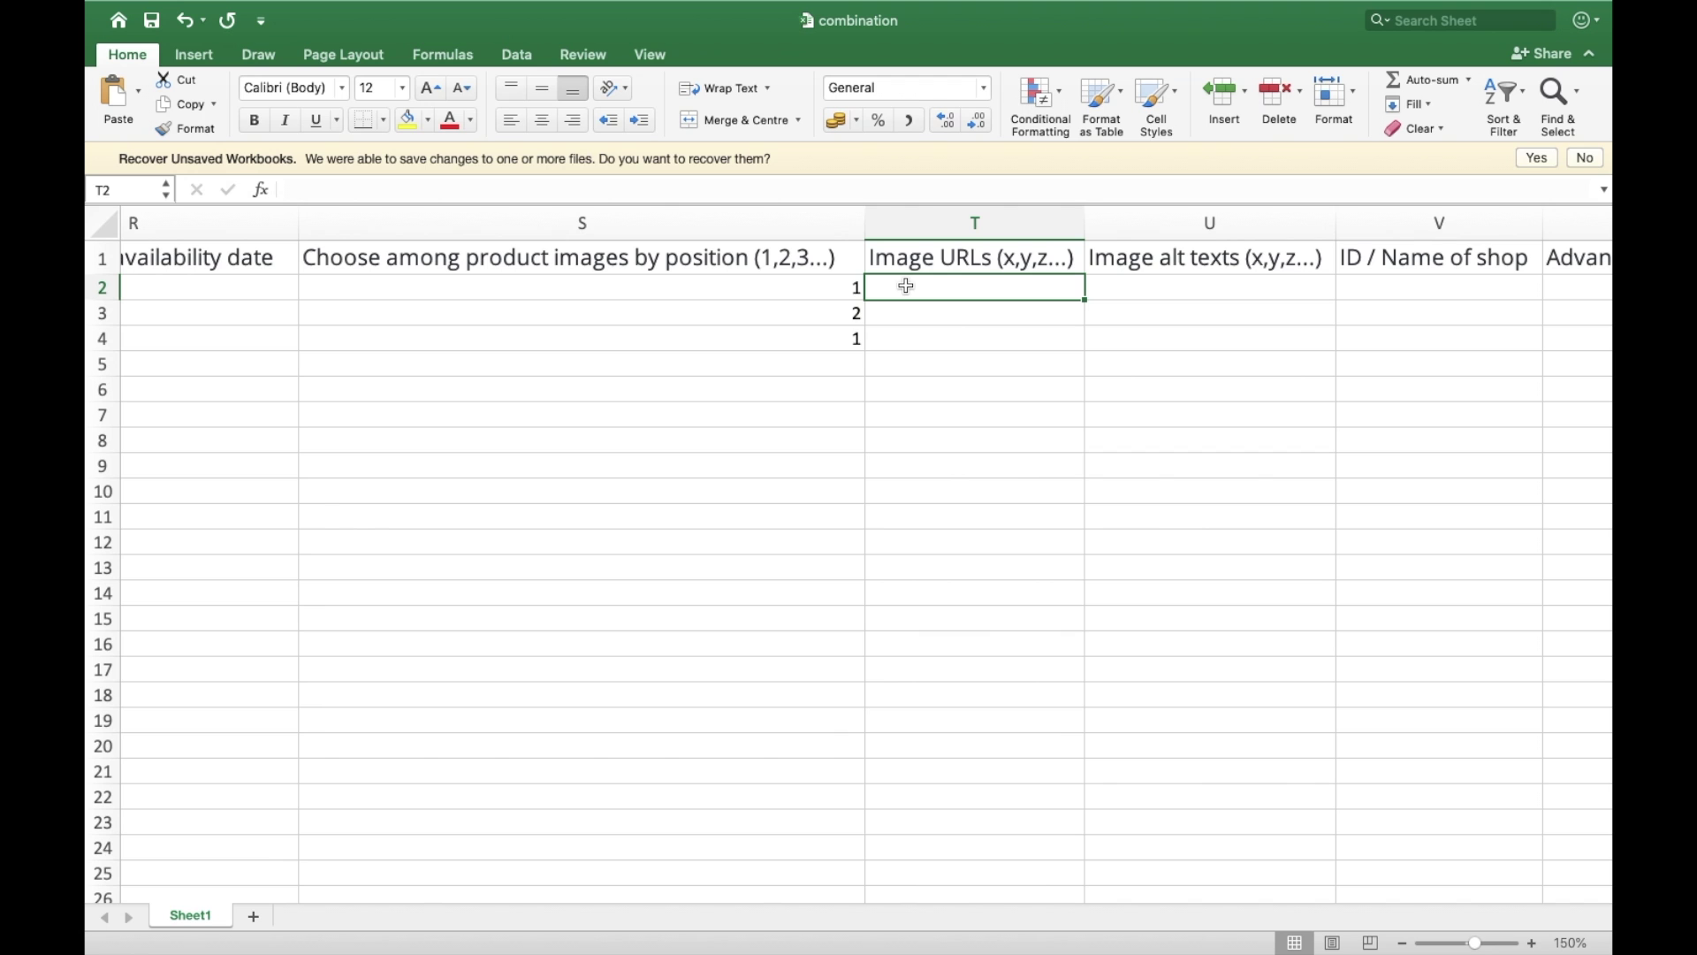
scroll(1229, 327, right, 8)
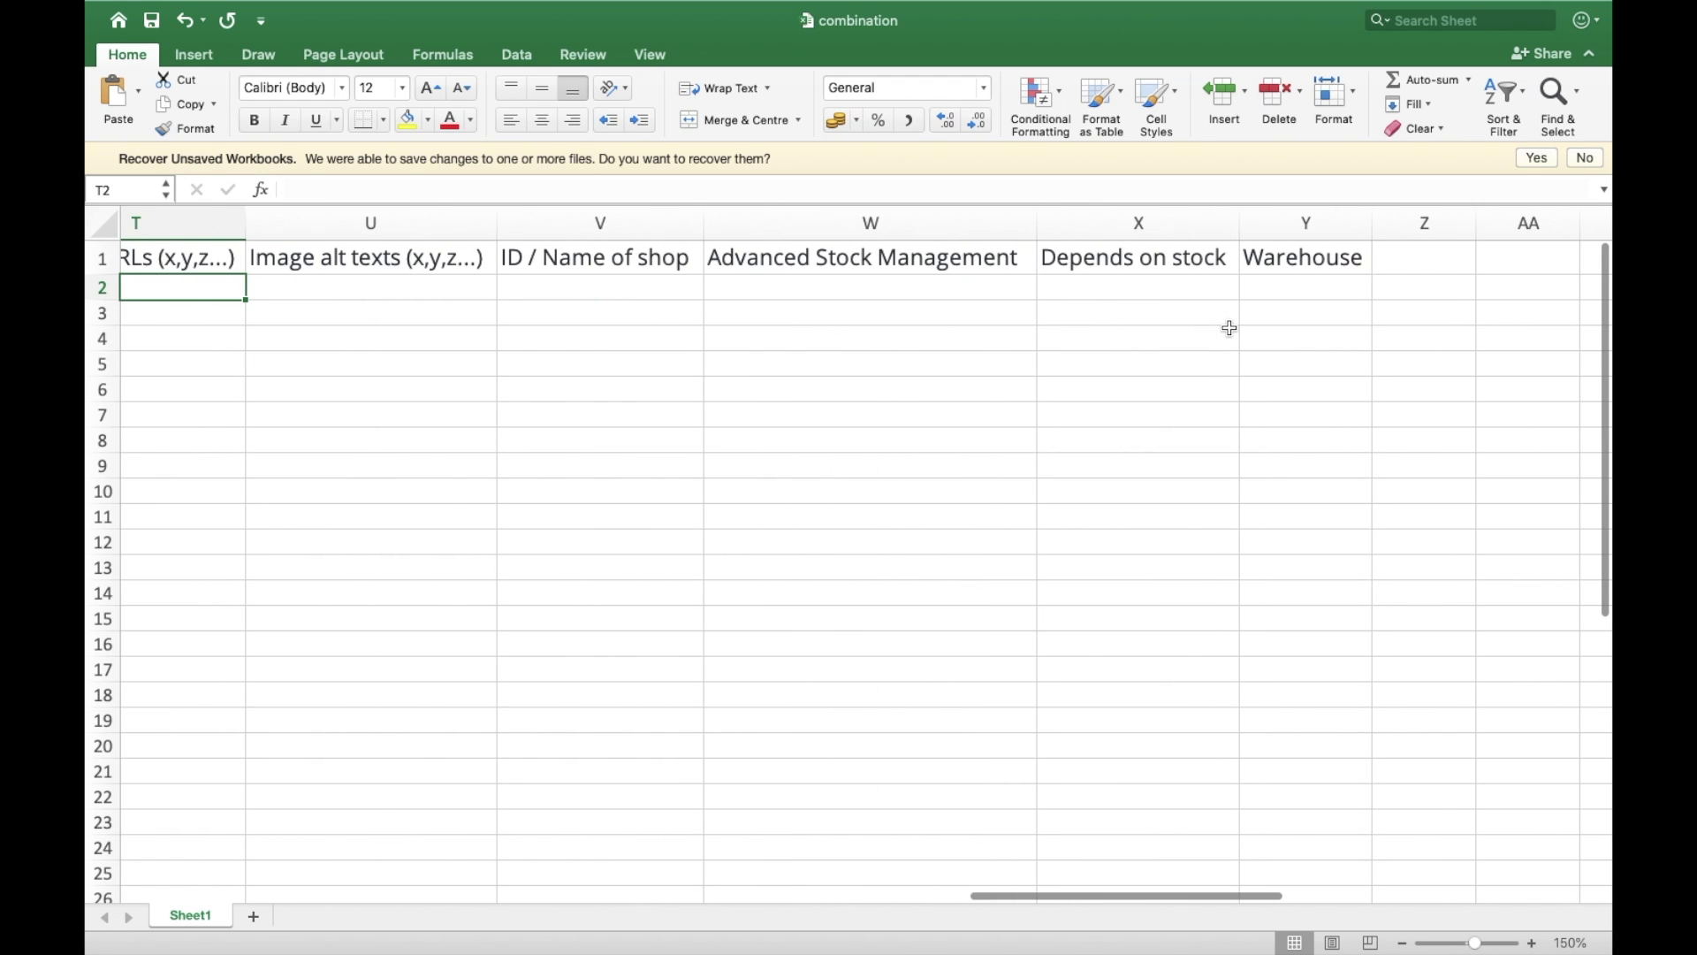
scroll(849, 420, left, 3)
Switch to the browser and delete the 128GB, 256GB and 512GB values from the StorageSize attribute in PrestaShop
key(ctrl+Right)
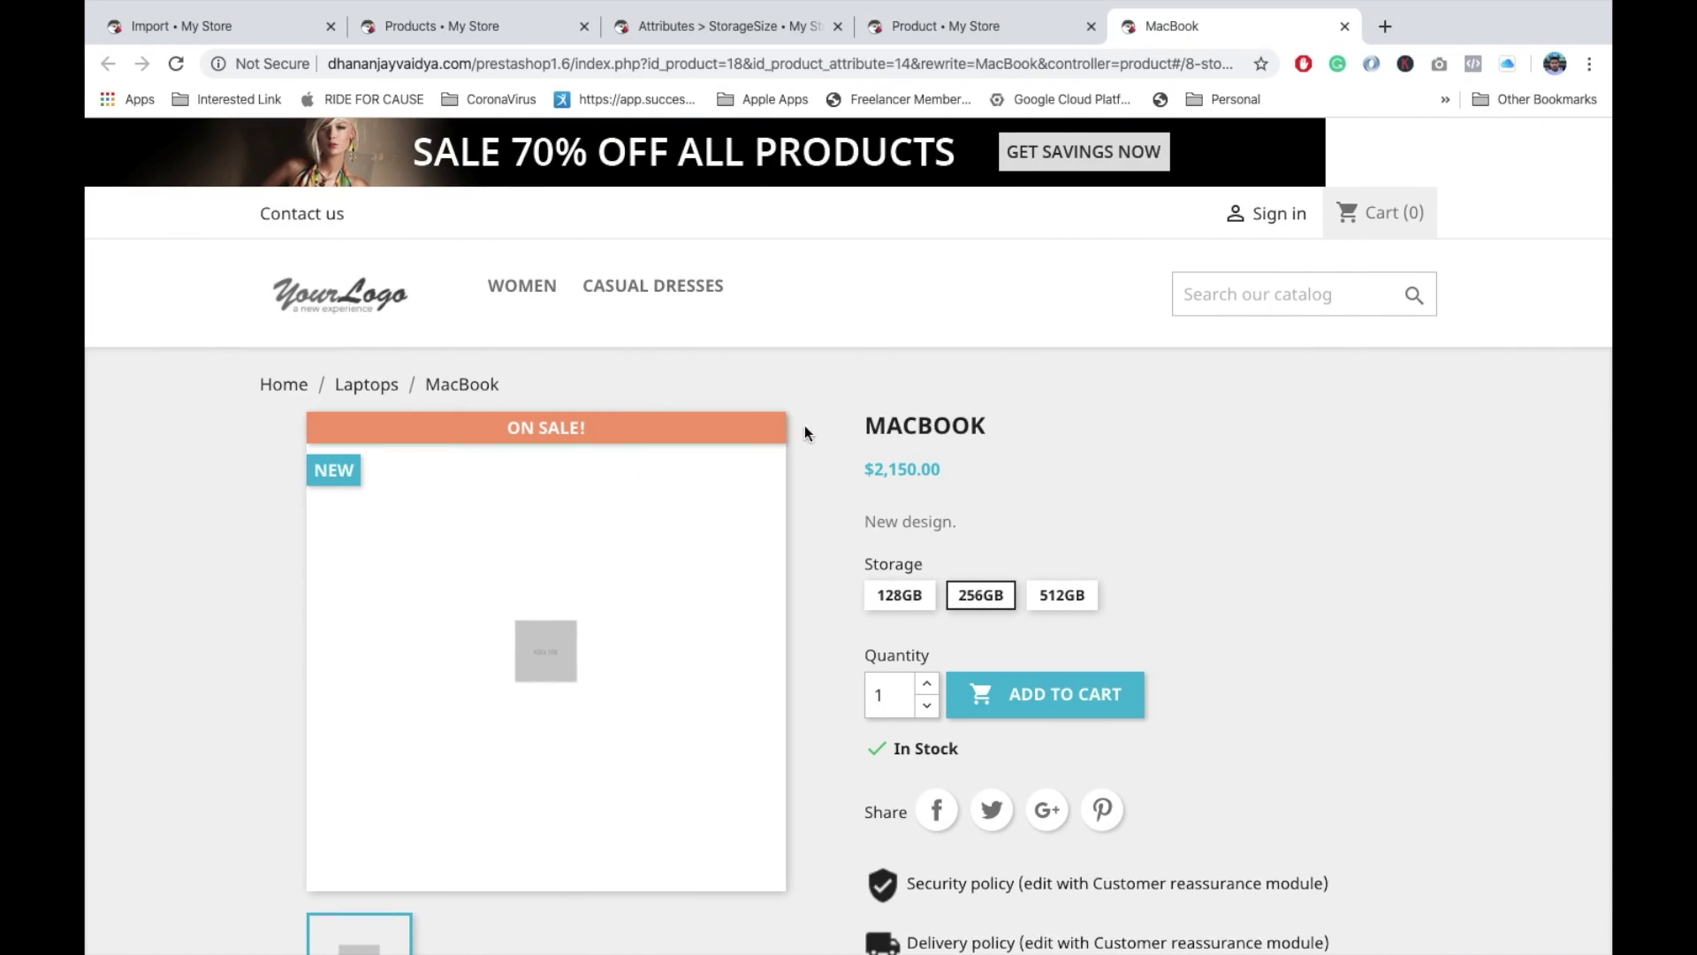
click(730, 30)
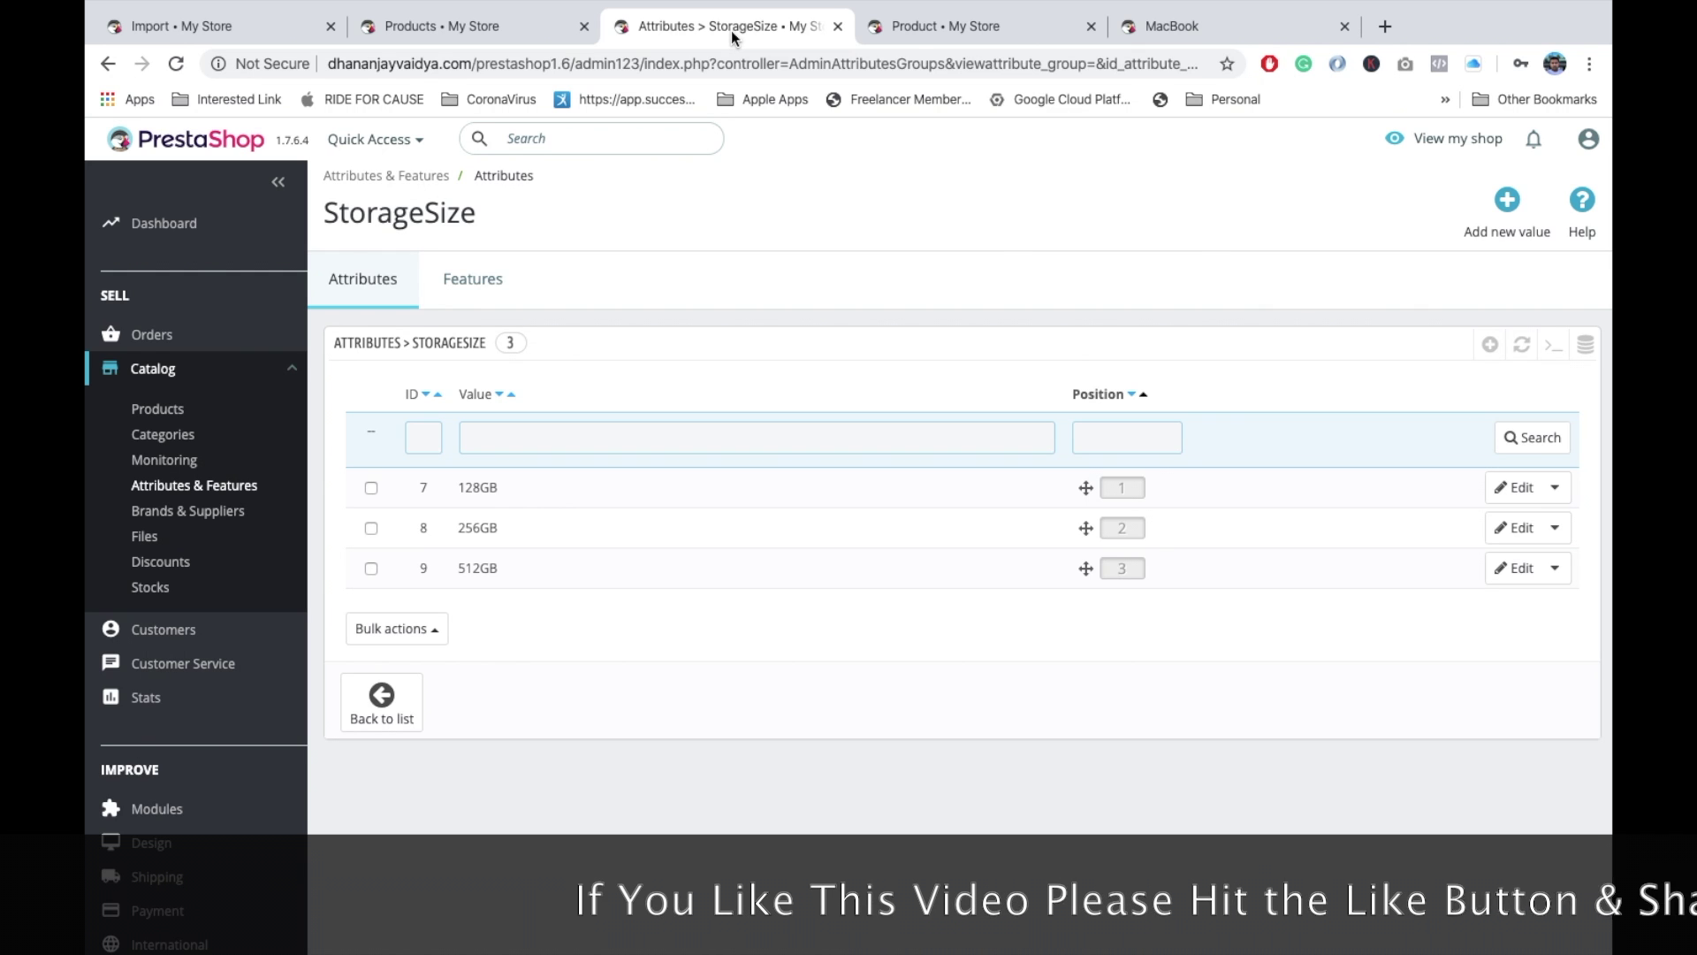
click(238, 33)
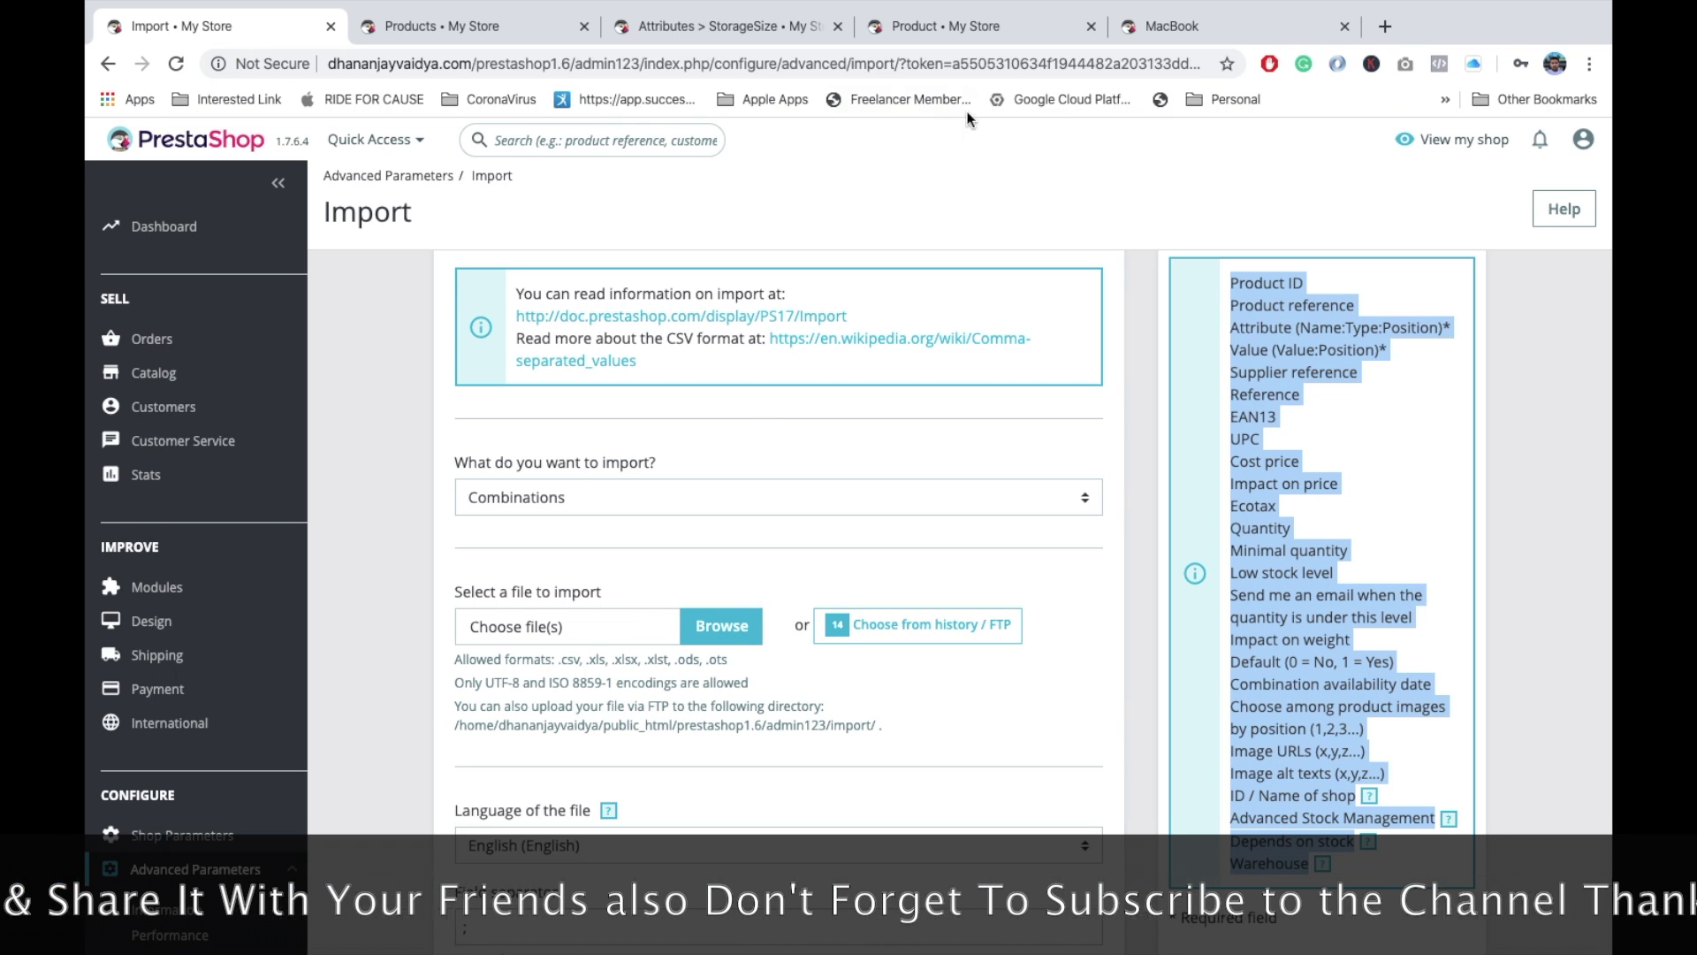
click(965, 36)
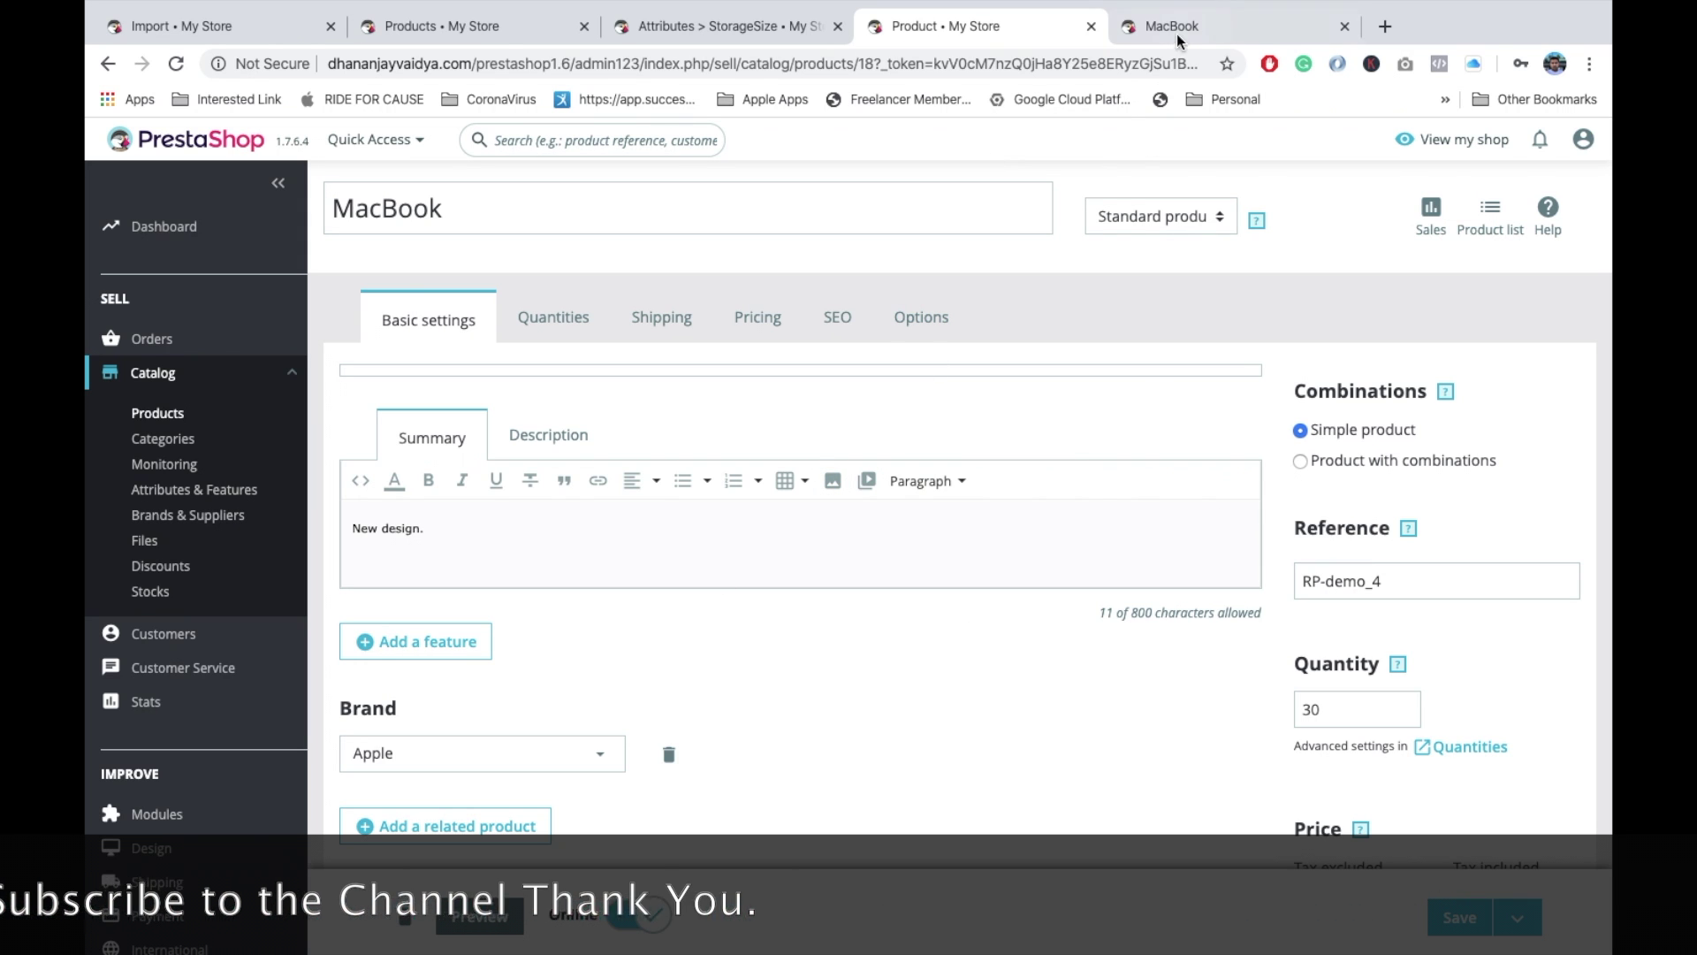
click(724, 26)
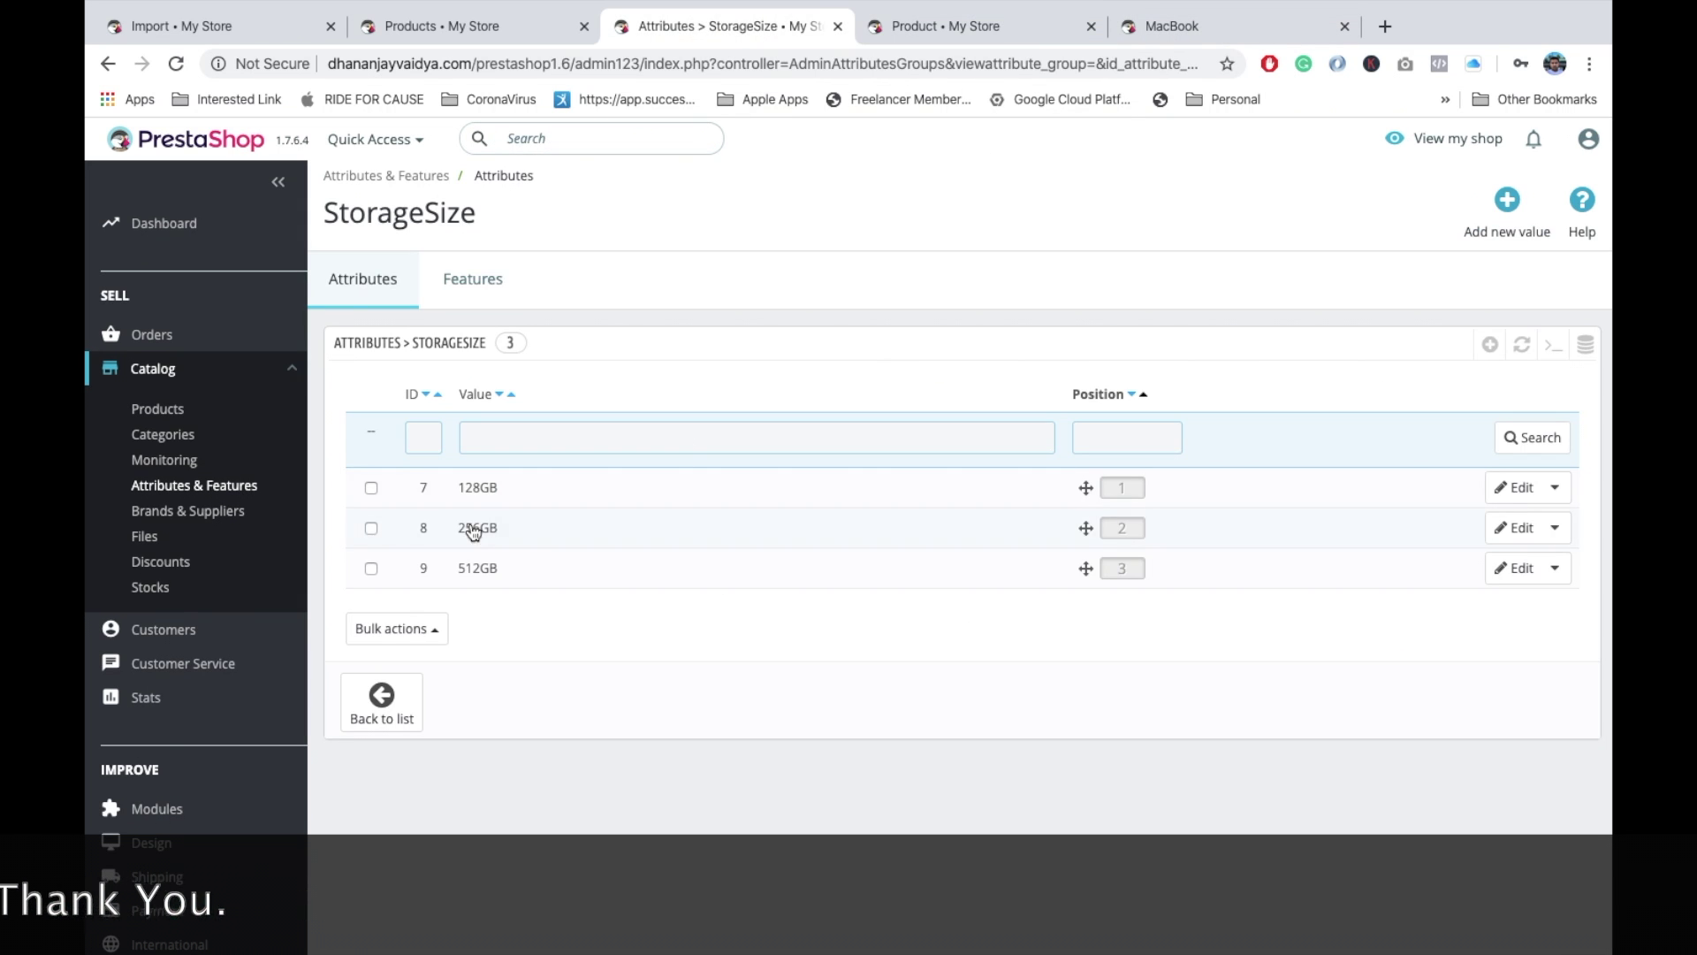
click(371, 489)
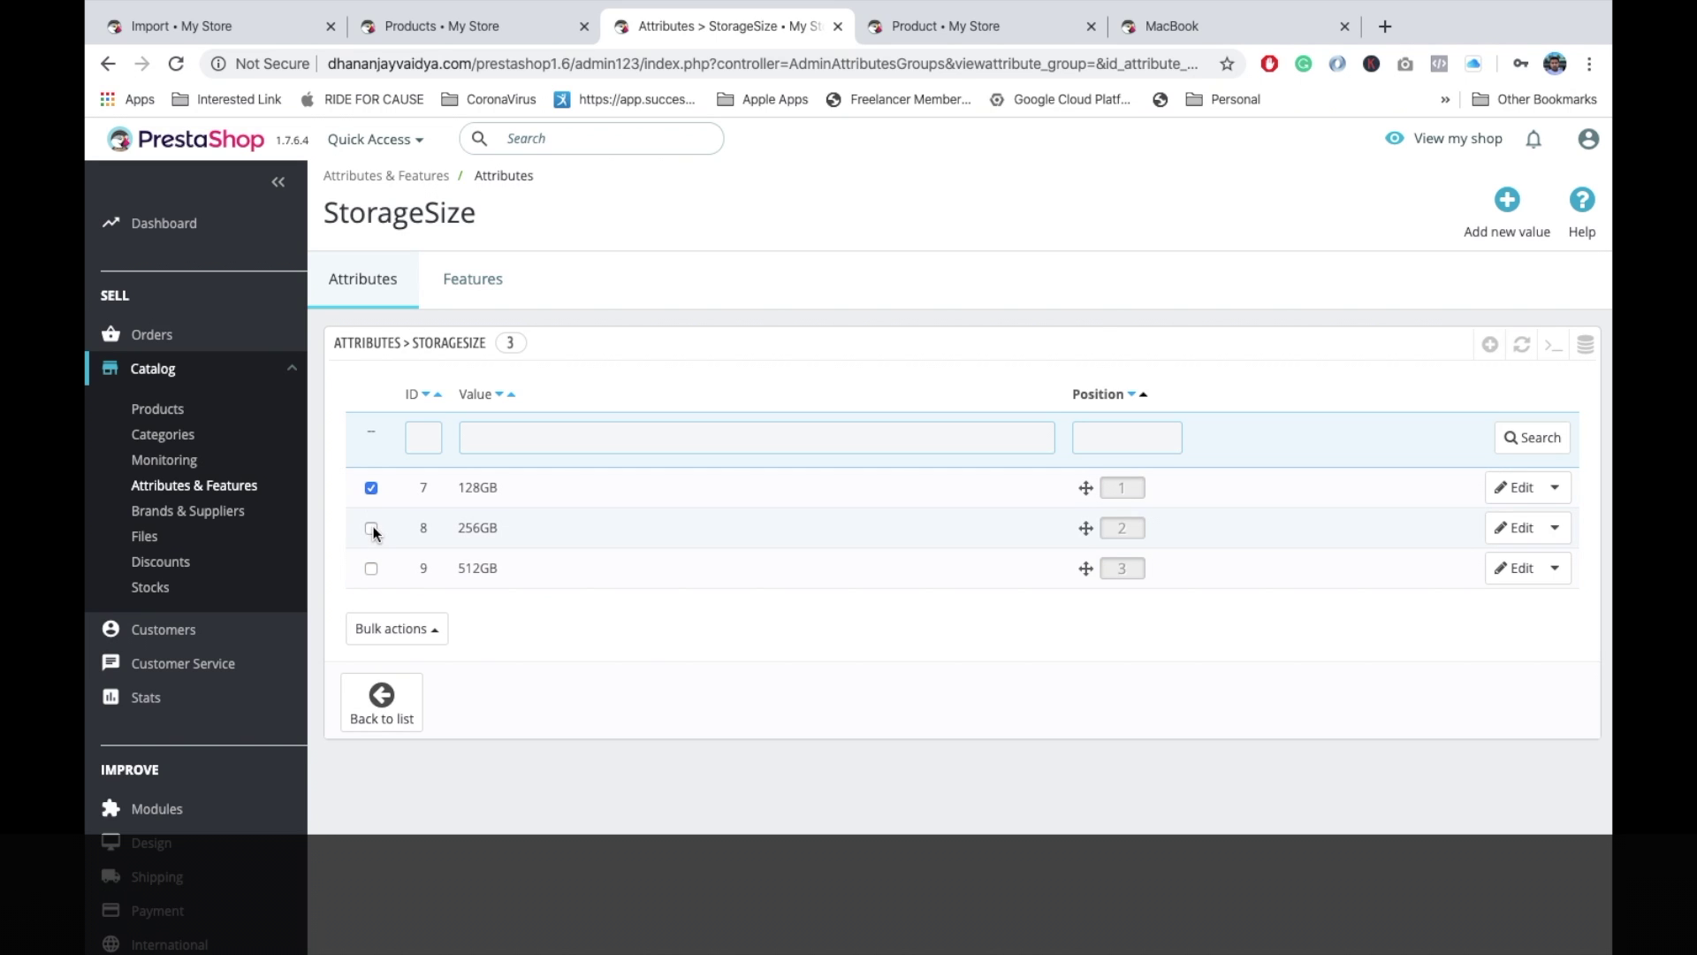
click(371, 528)
click(371, 569)
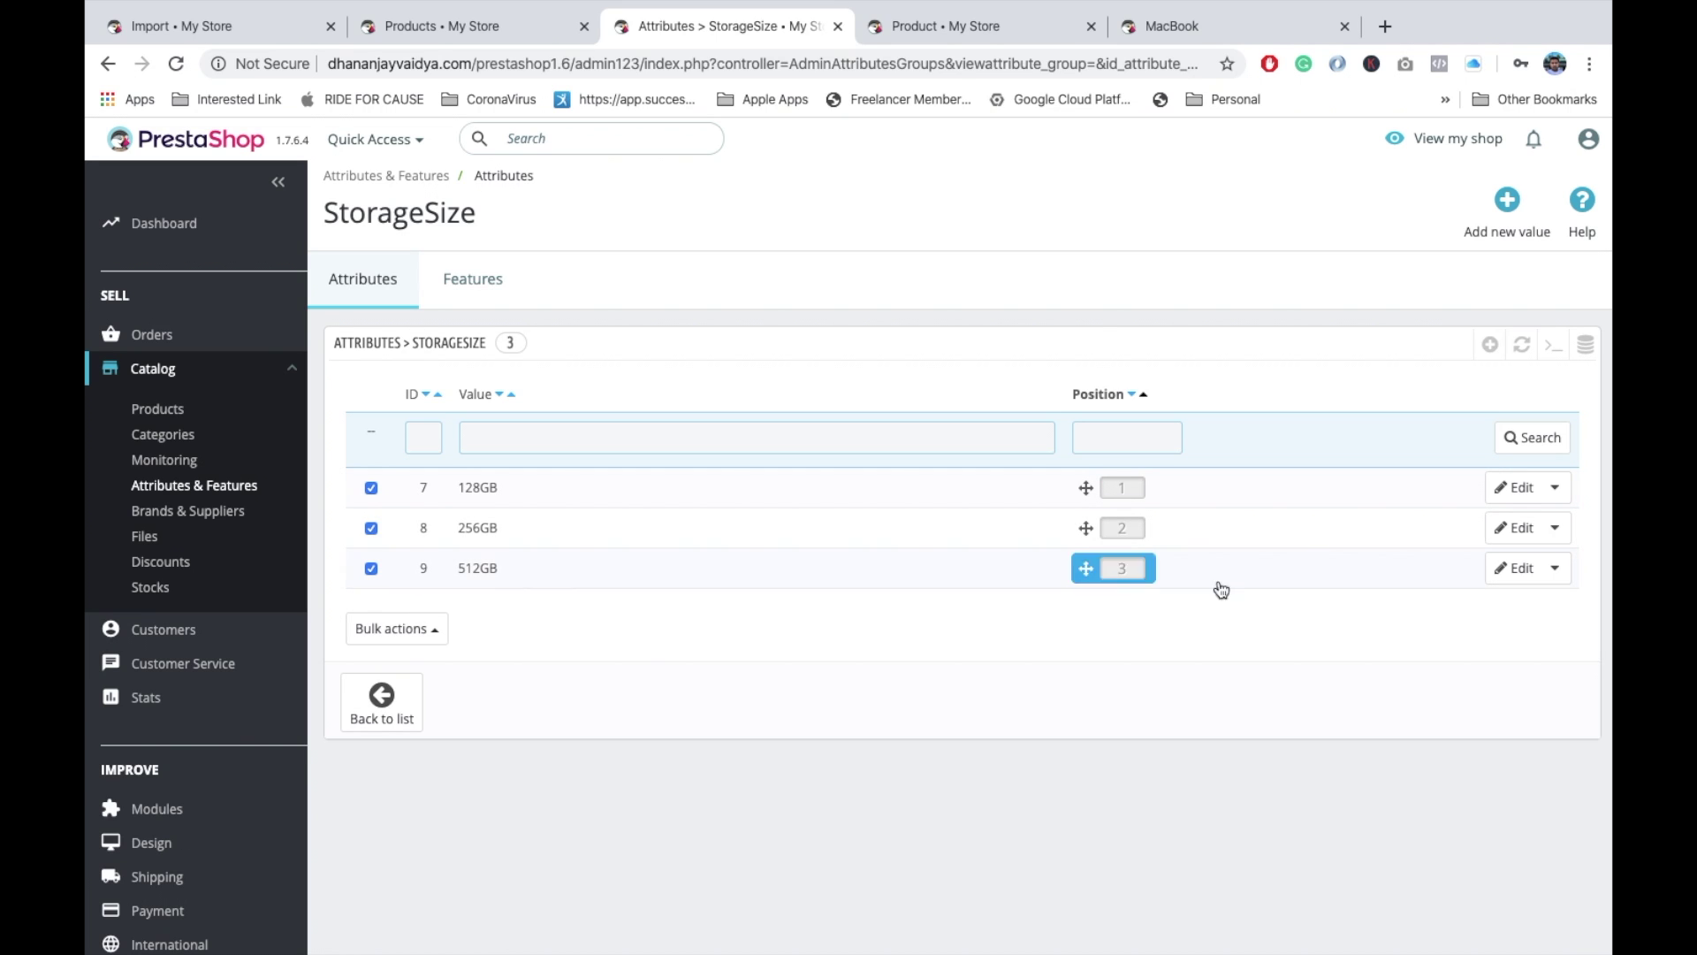
click(430, 648)
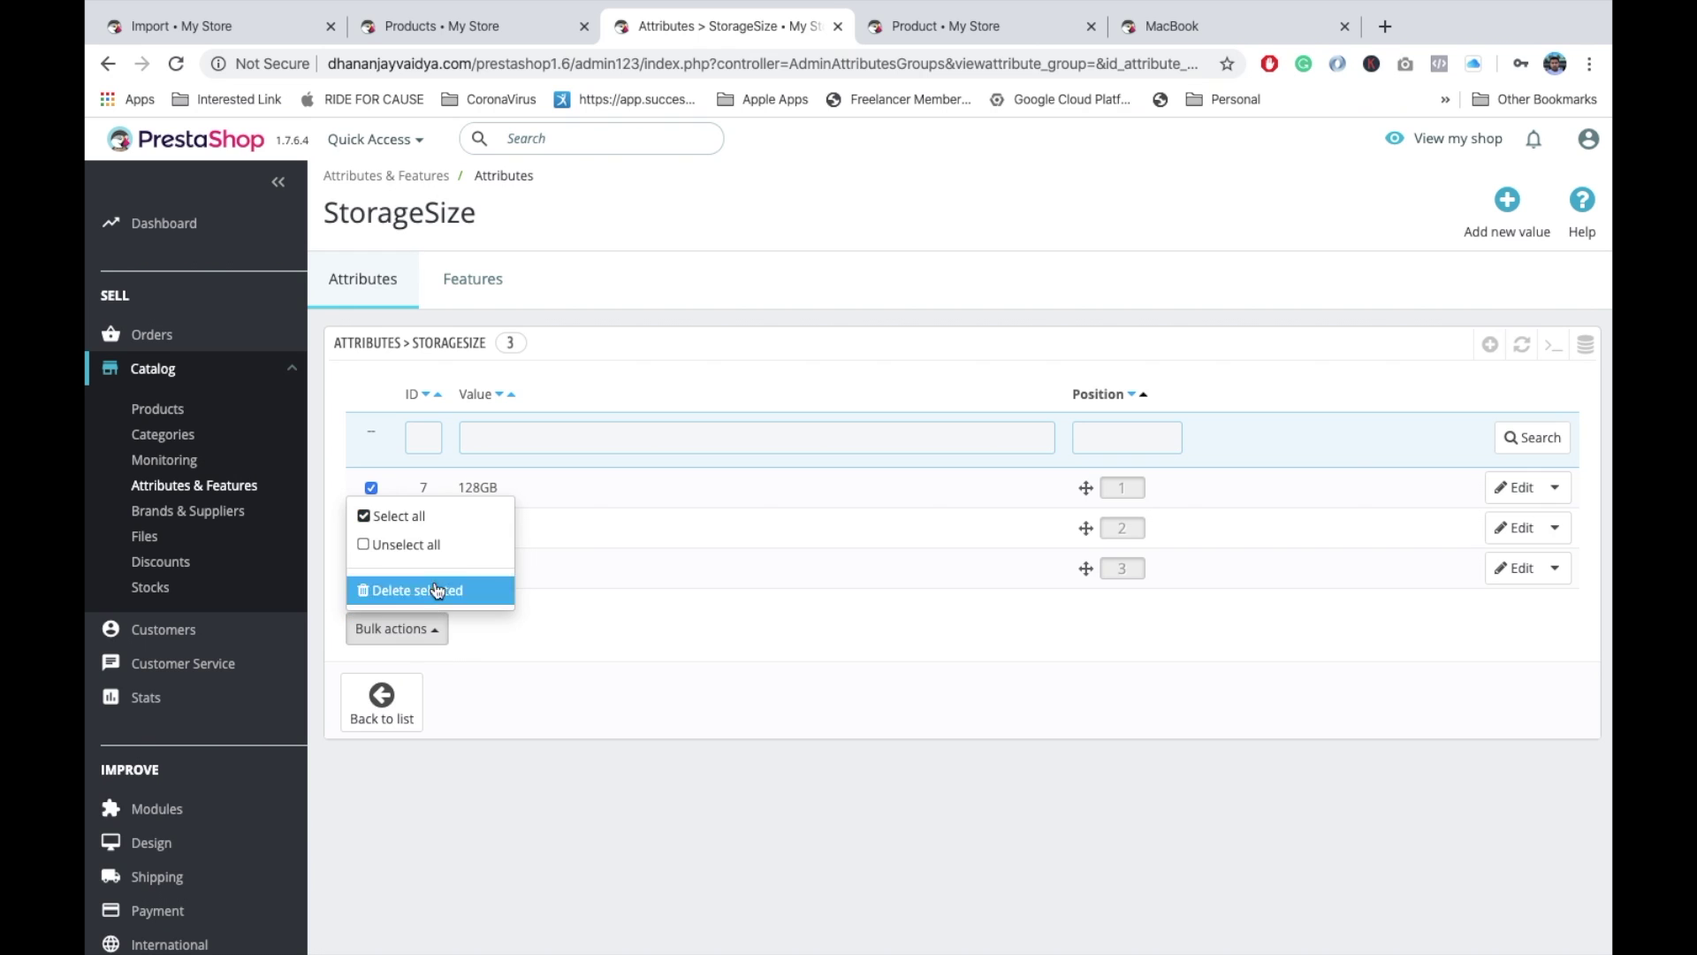
click(439, 590)
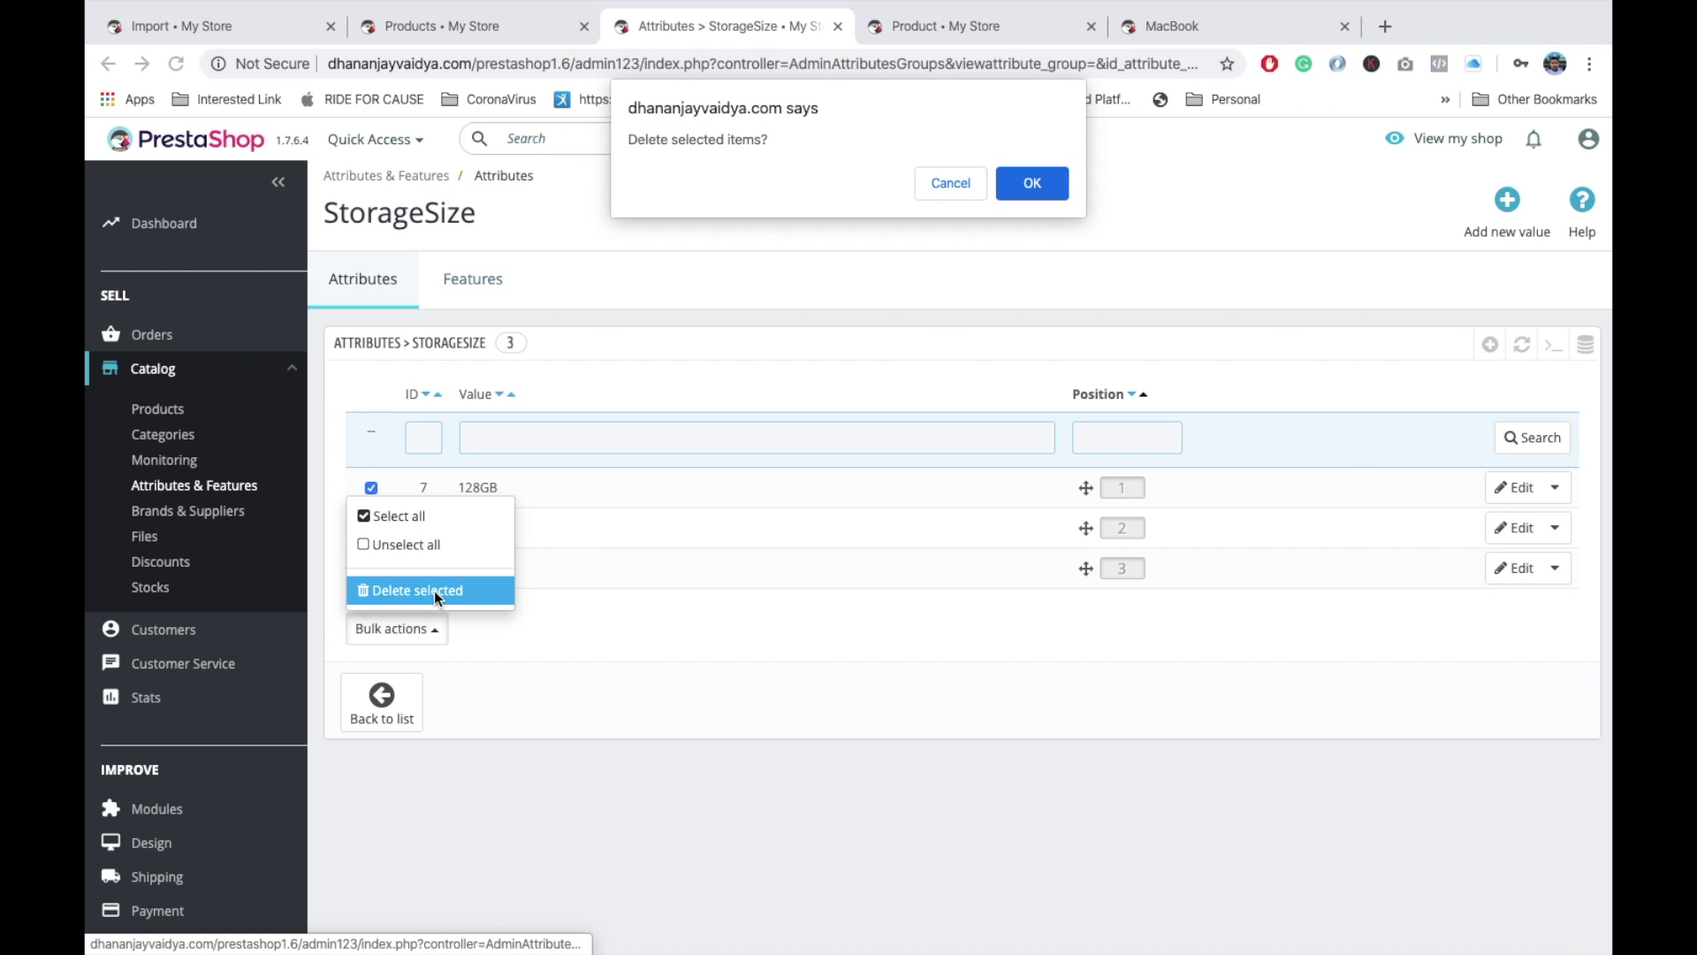
click(1032, 183)
mouse_move(551, 7)
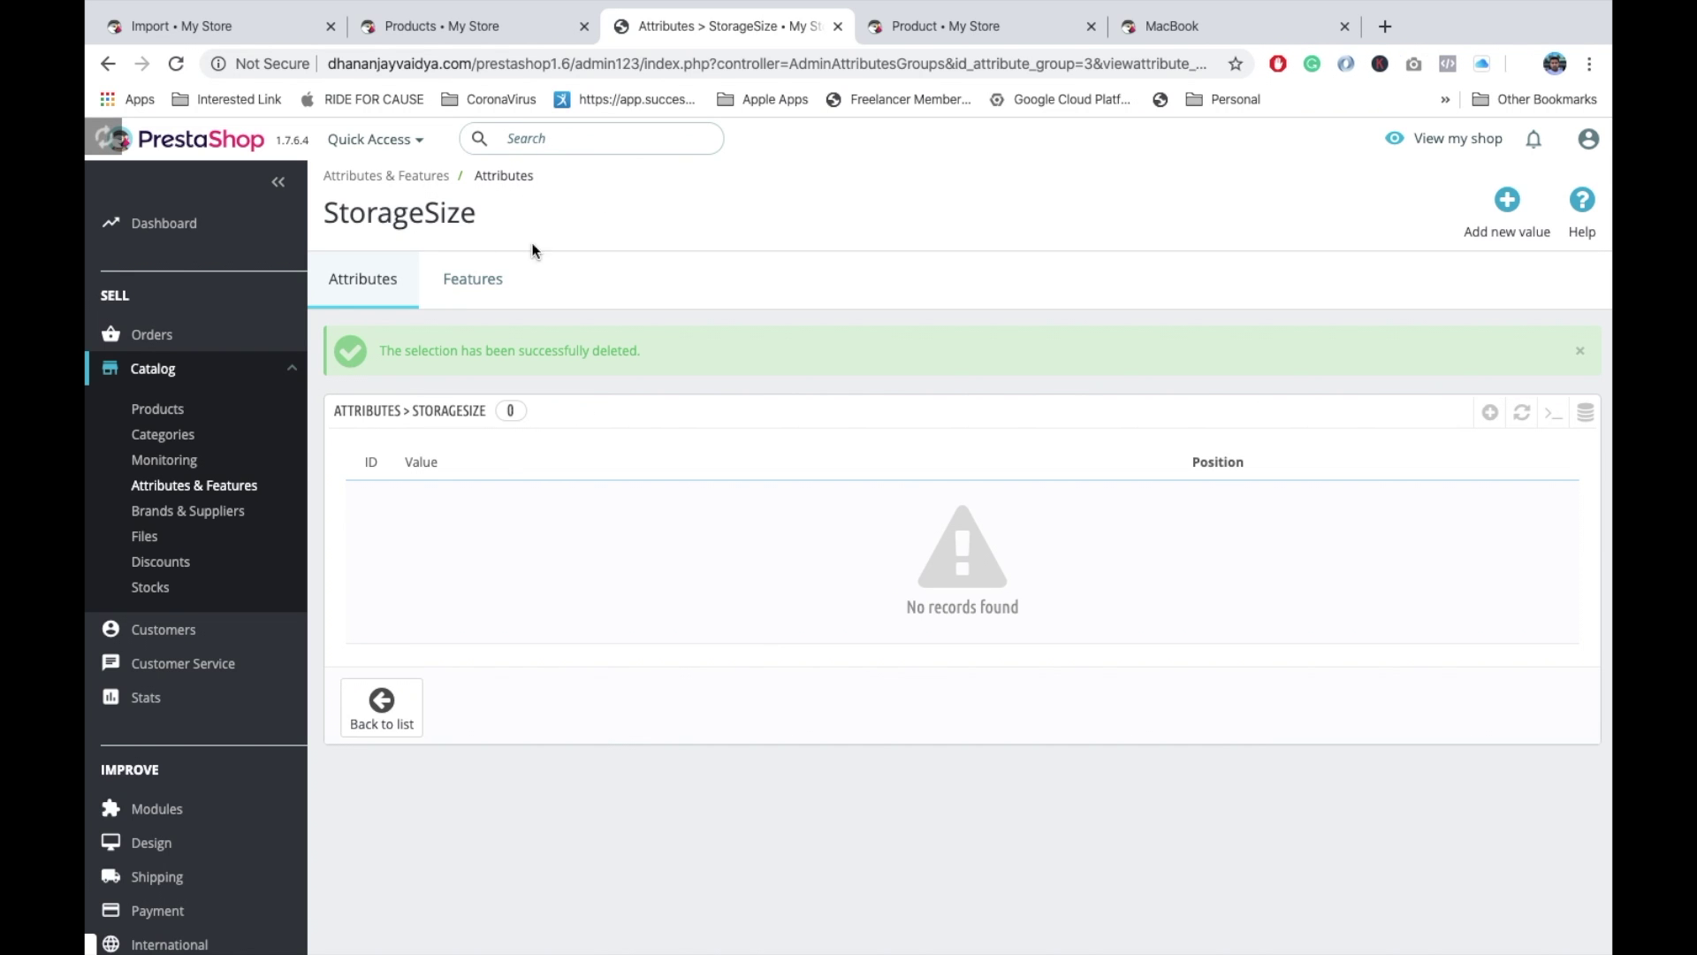
Check StorageSize in PrestaShop's attributes list, and review the product ID, reference, attribute and value columns in the Excel workbook
click(350, 279)
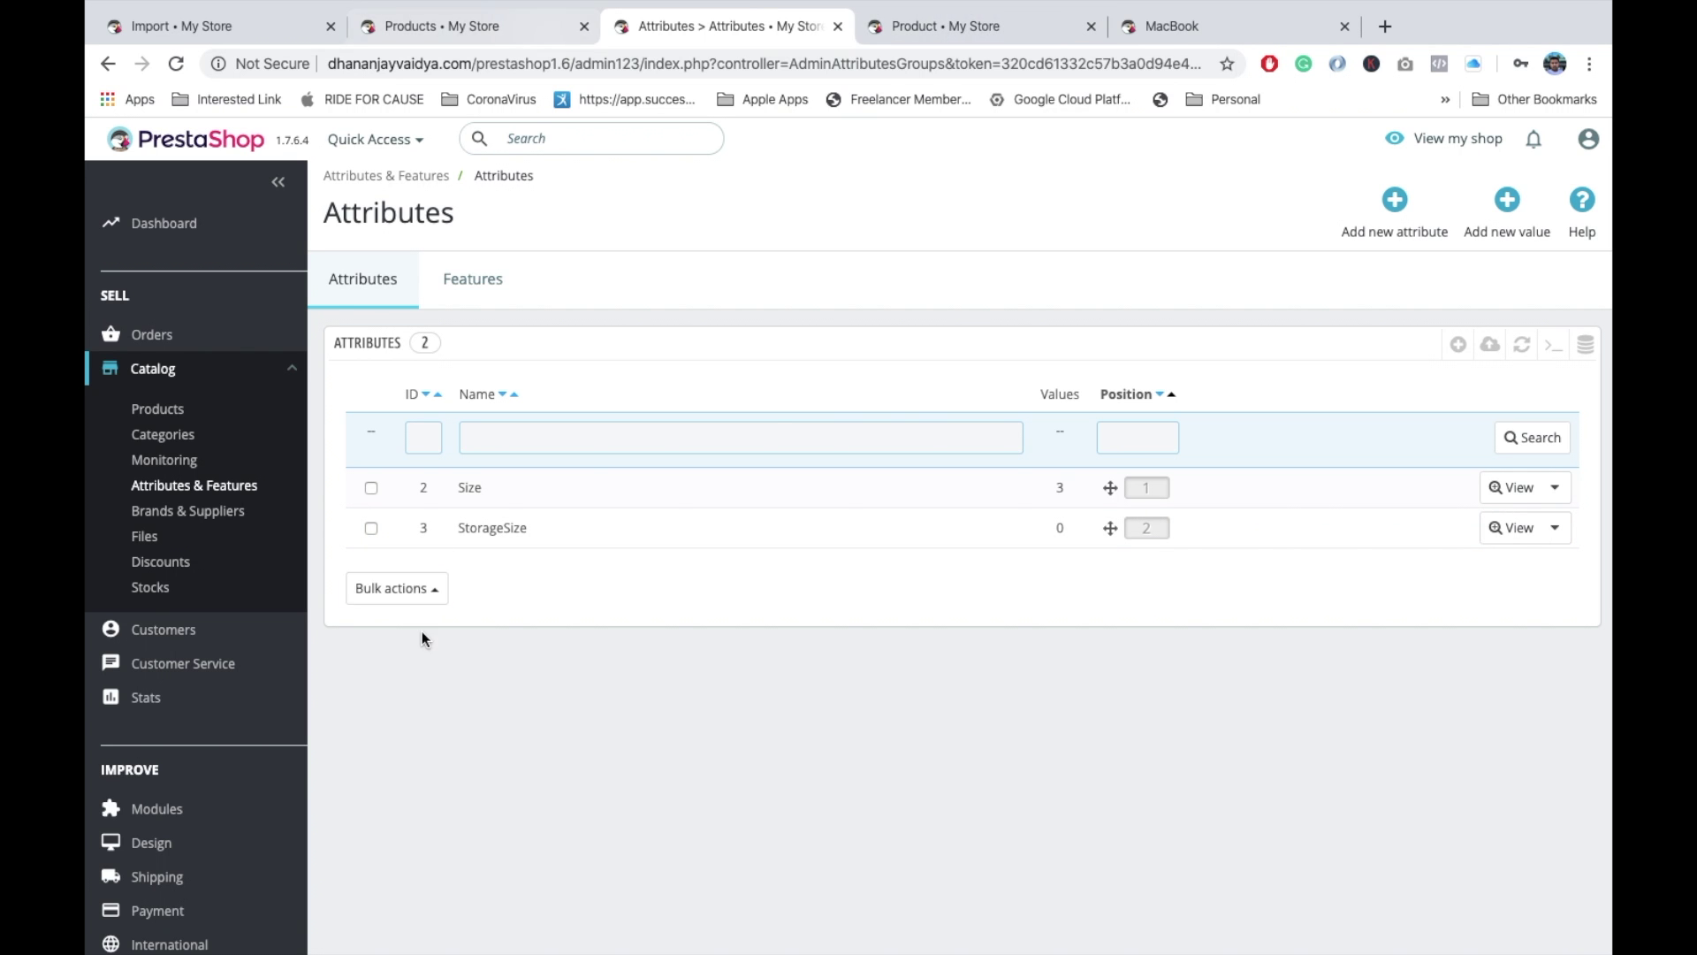
key(super+Tab)
scroll(417, 628, left, 10)
scroll(444, 358, left, 5)
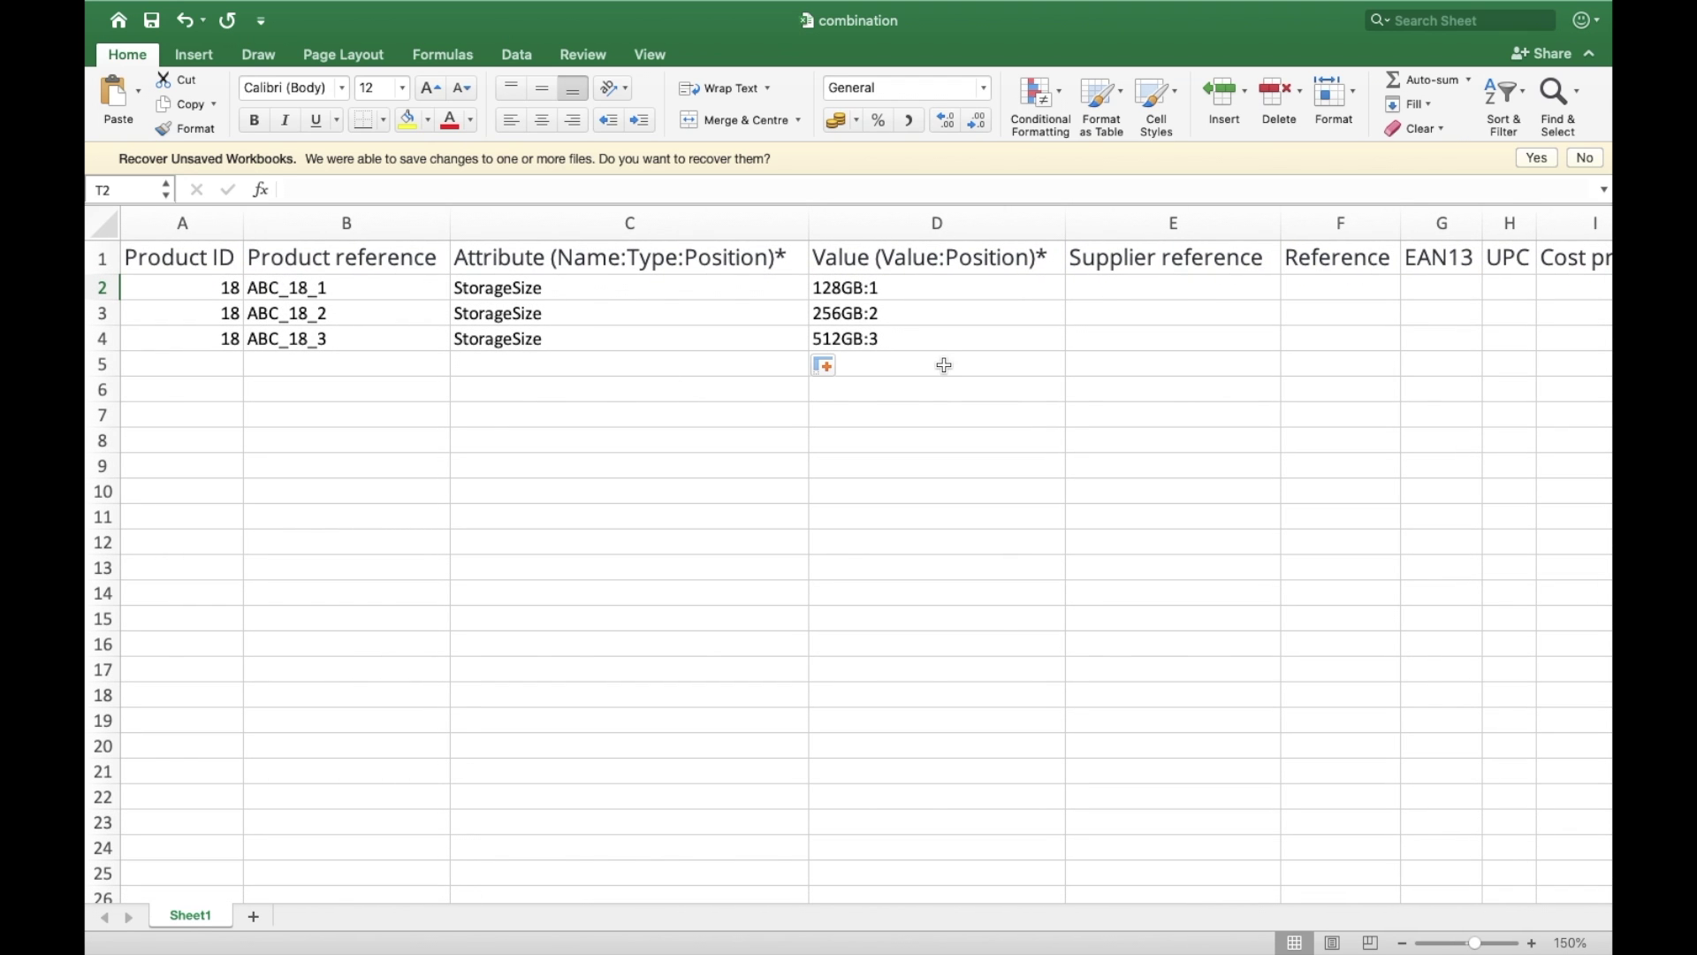
Return to PrestaShop's Import page in the browser and choose combination.xlsx from Downloads as the combinations file to import
key(ctrl+Right)
click(414, 30)
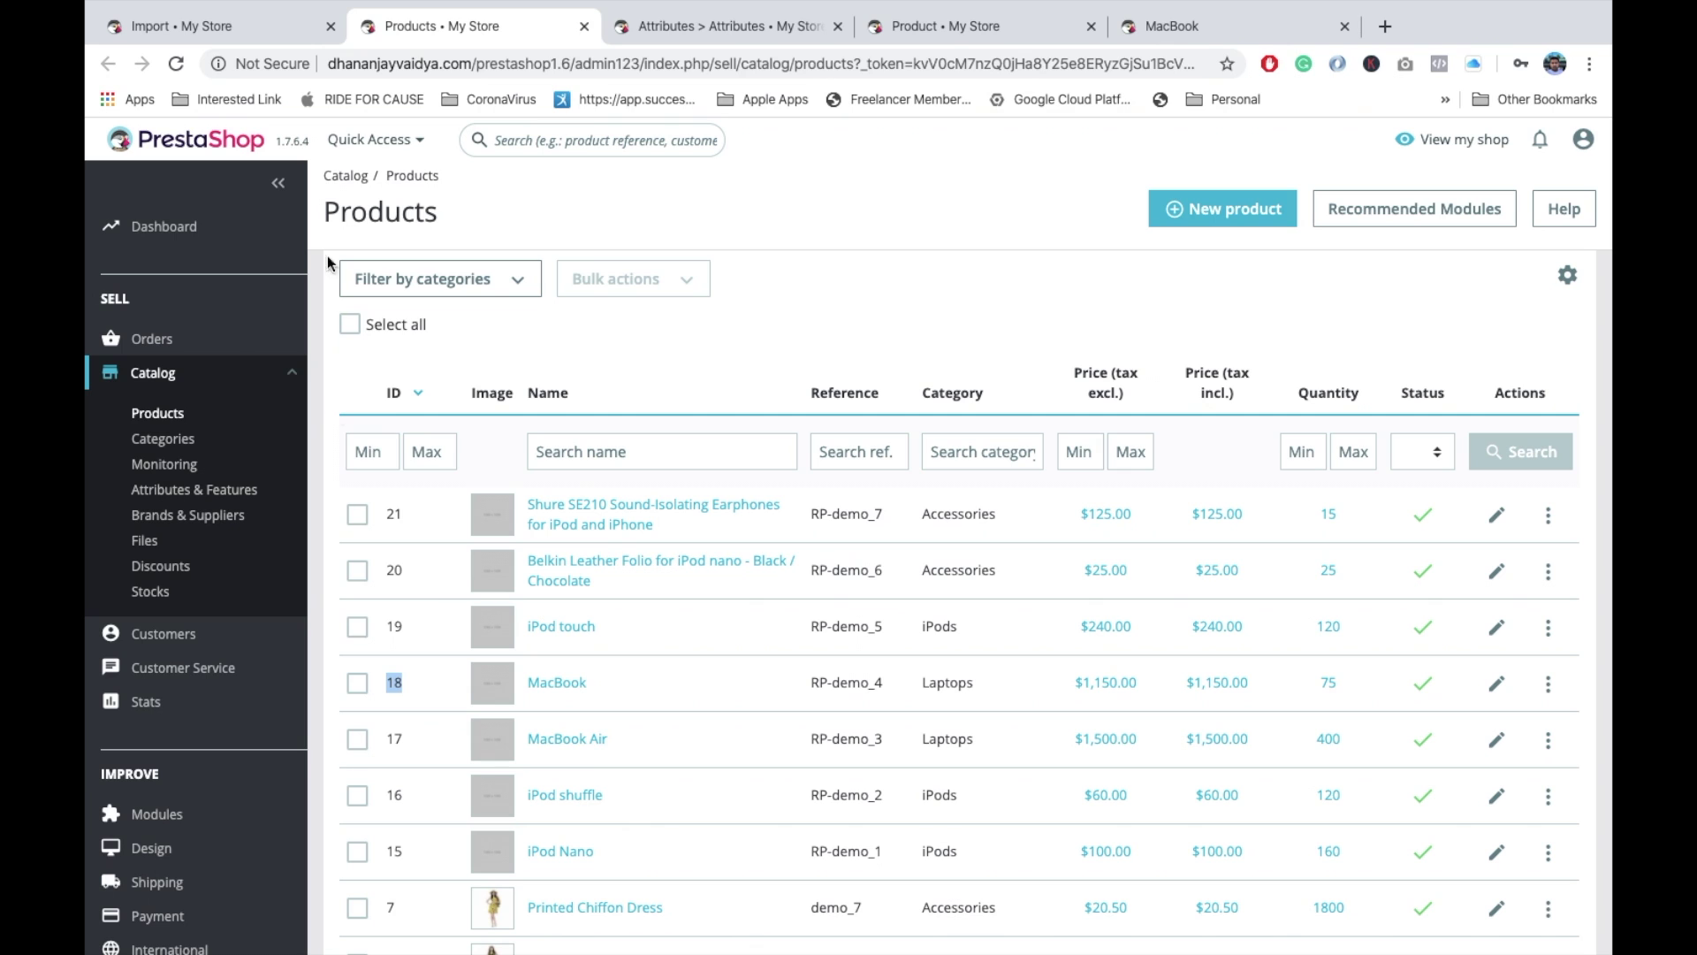
click(253, 29)
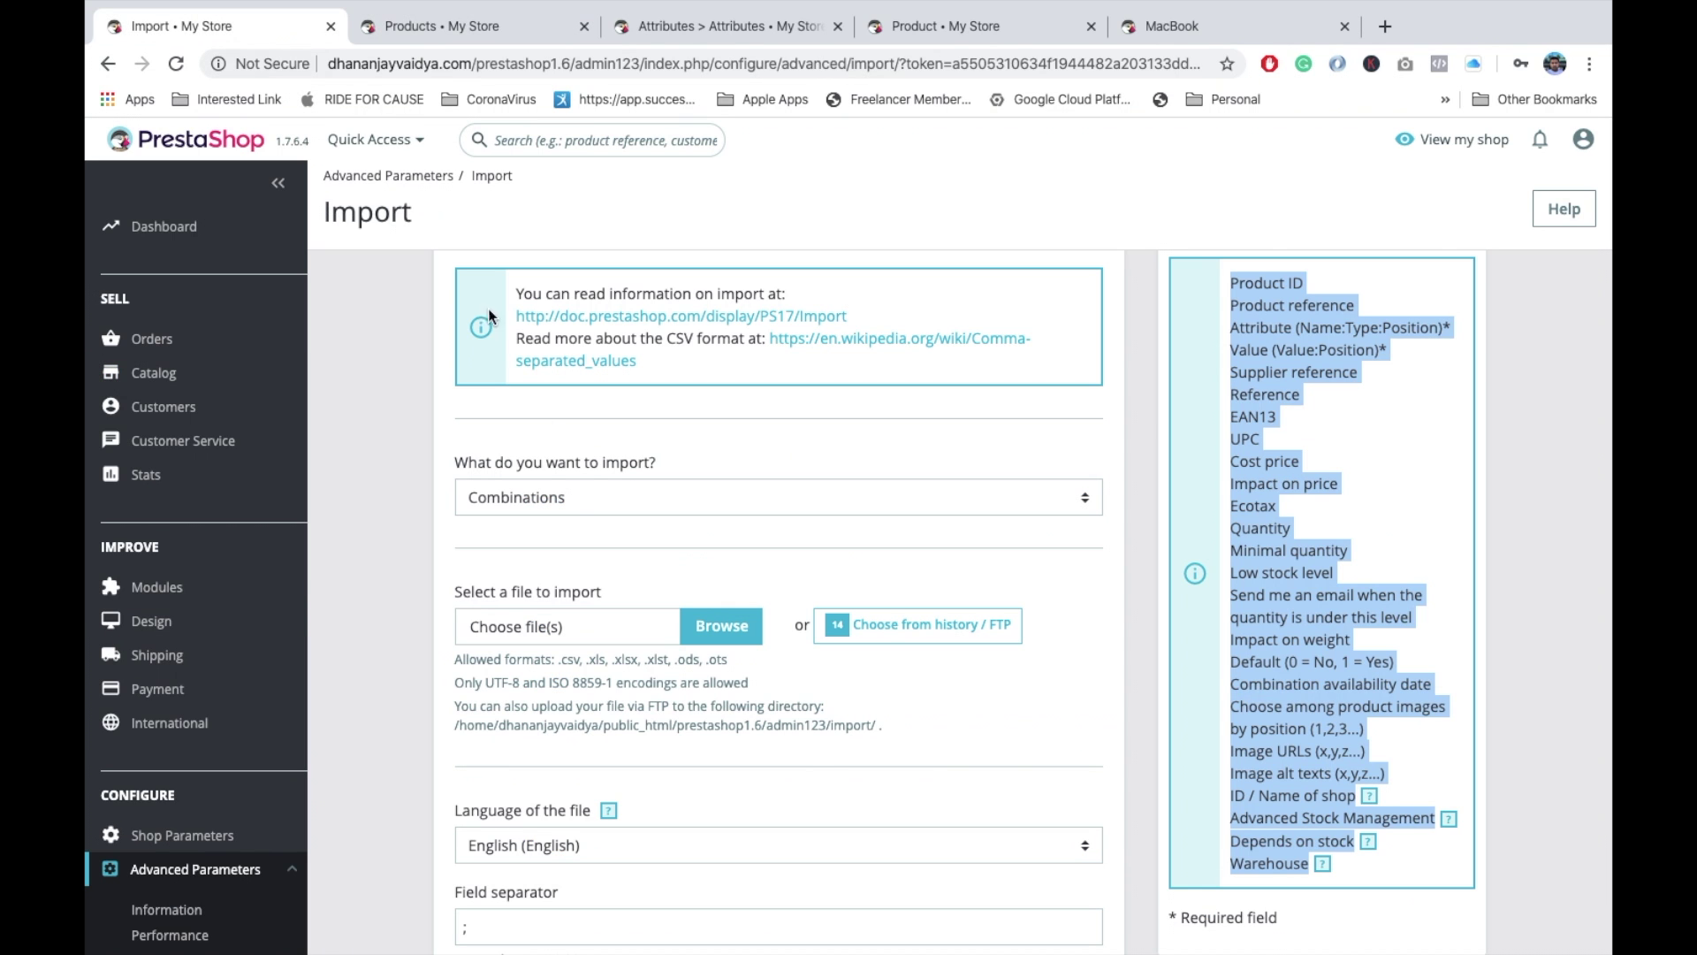
click(602, 634)
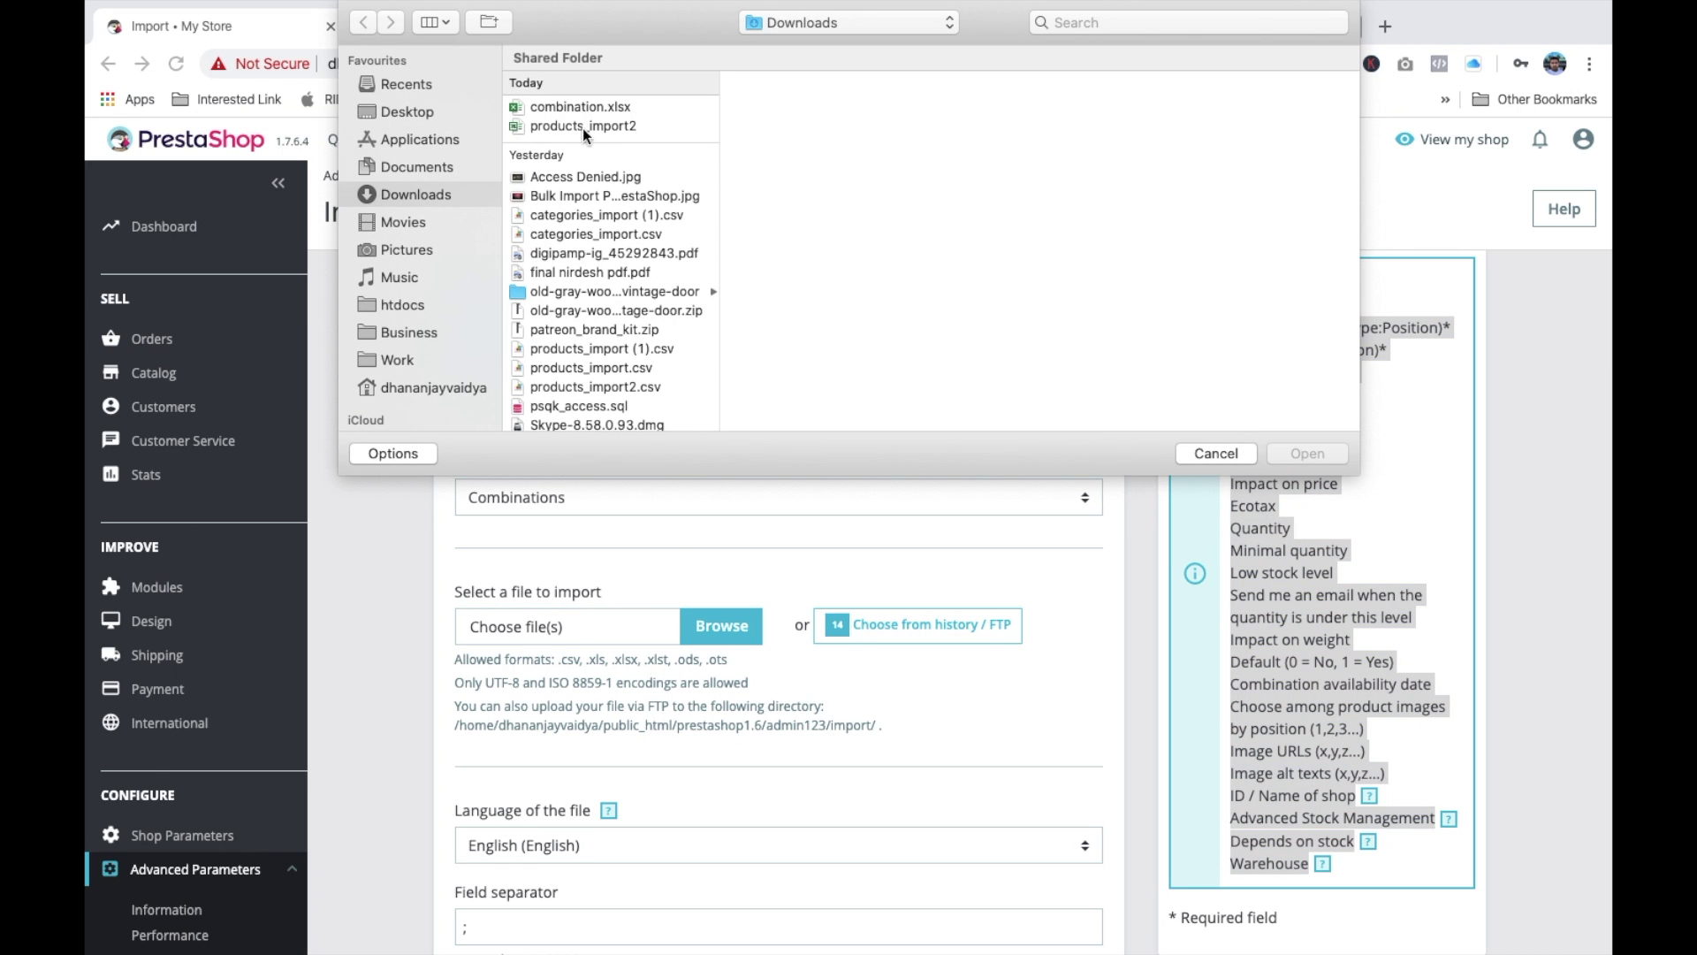
click(575, 111)
click(1308, 454)
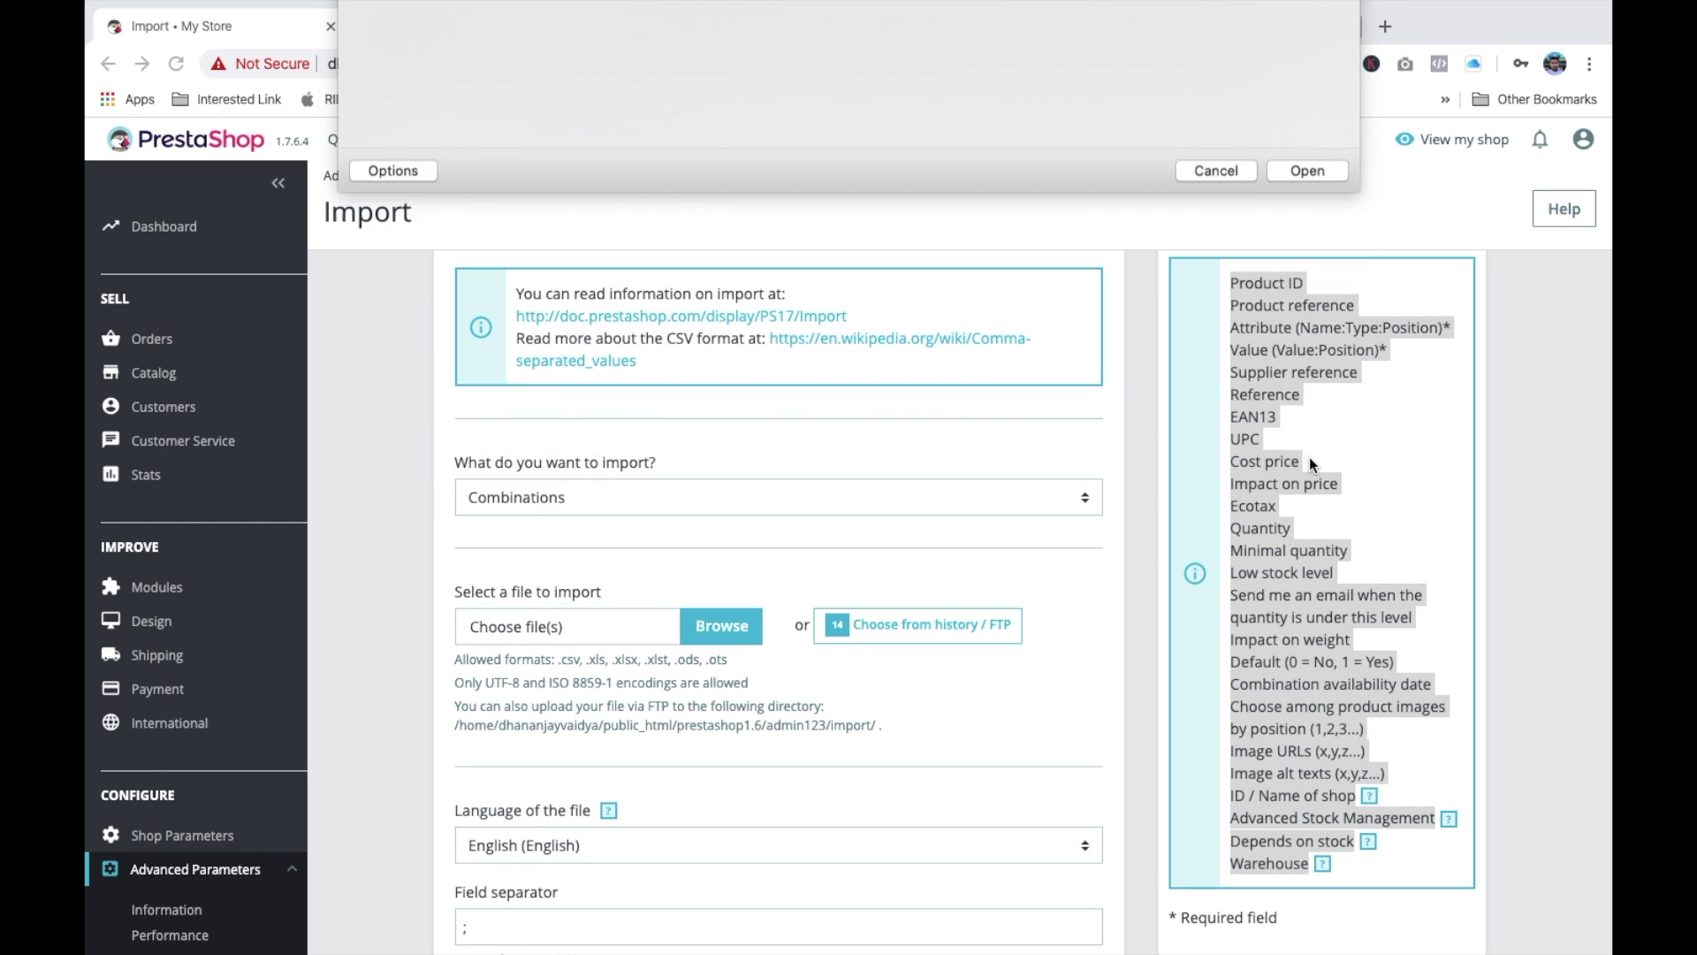
Proceed to data matching with the existing import settings and import the combinations, skipping 1 row
scroll(792, 703, down, 10)
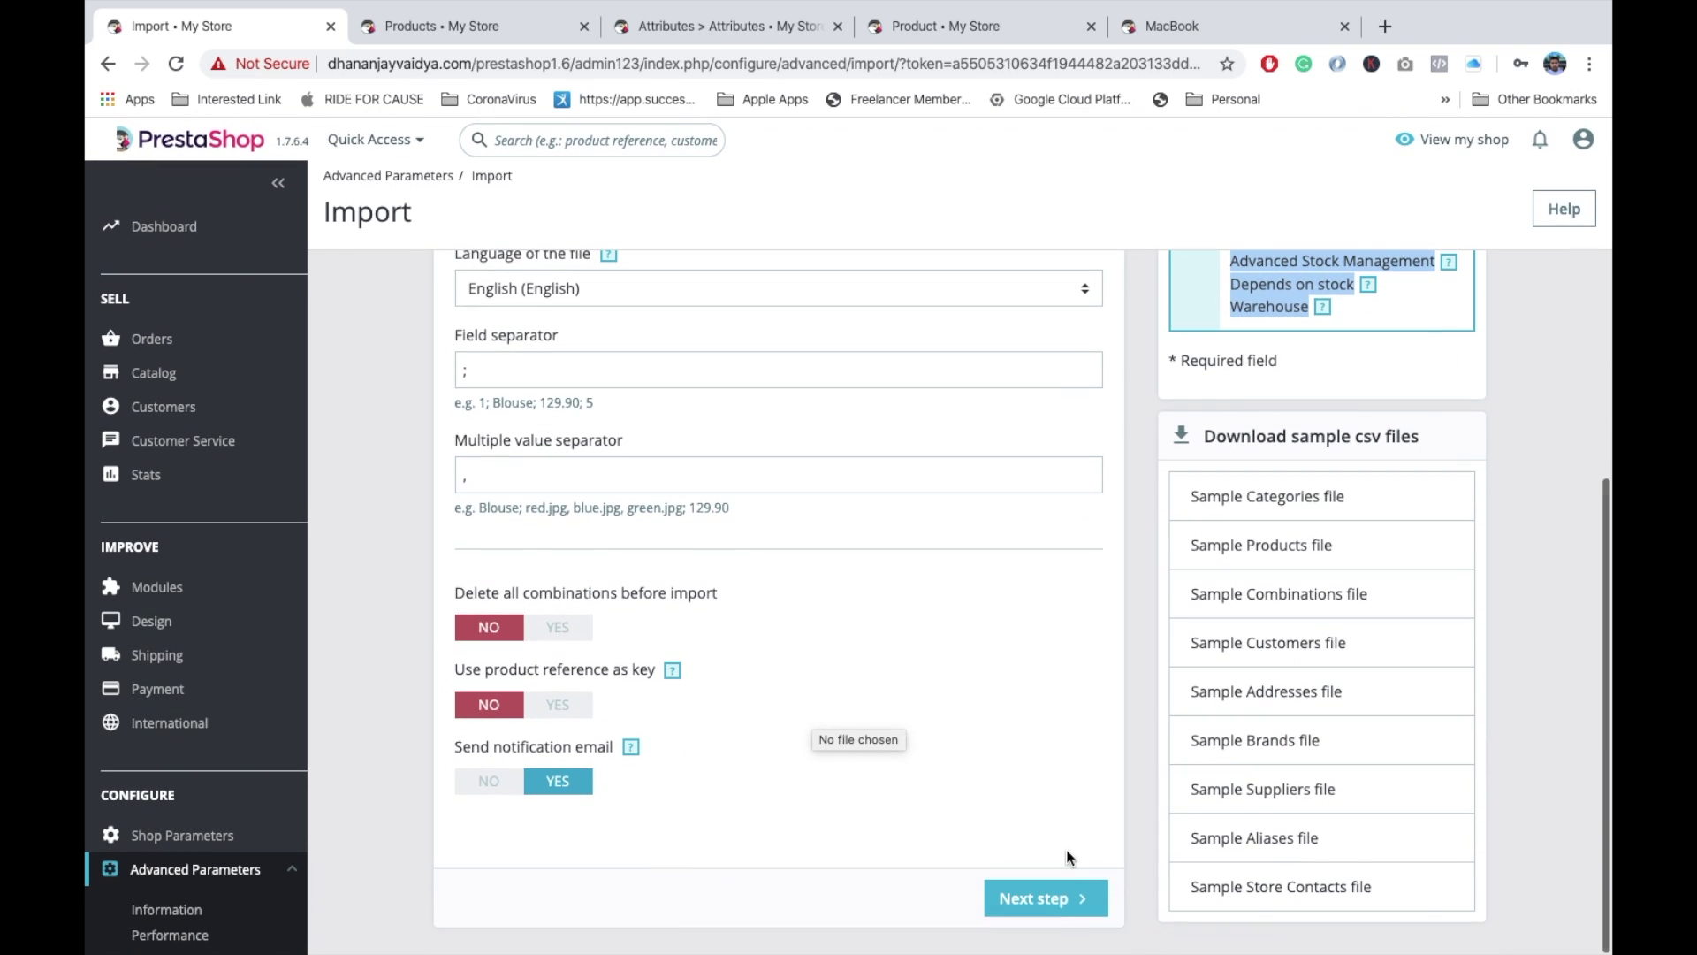
click(1064, 900)
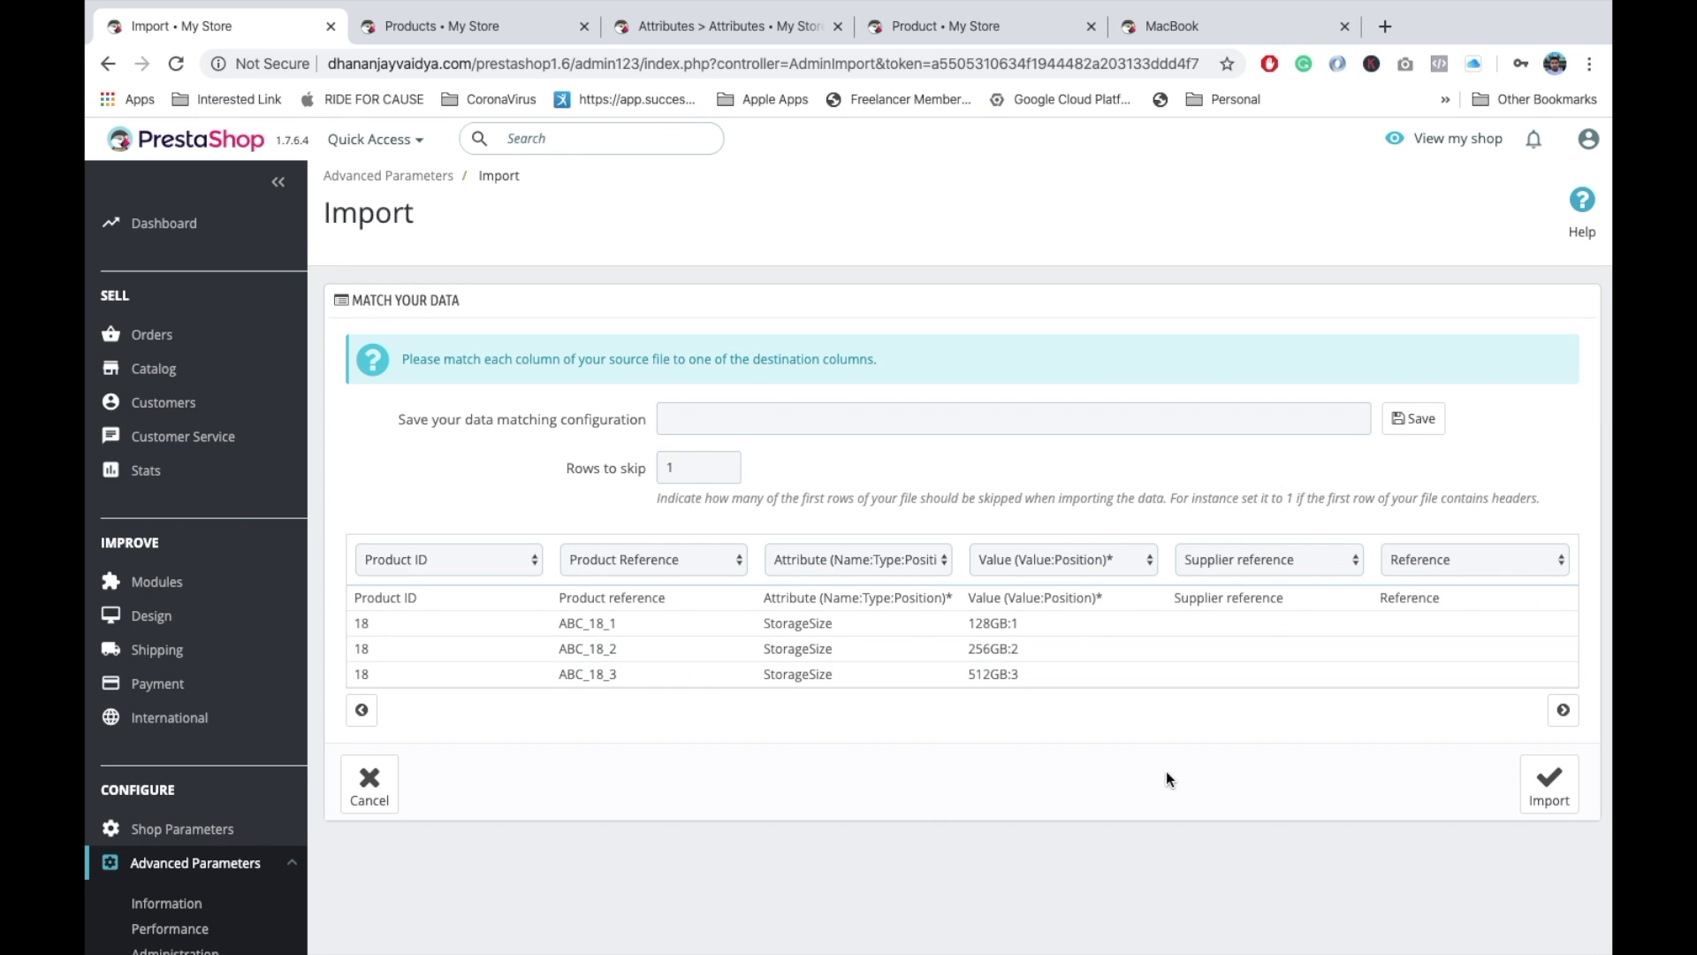
click(1528, 787)
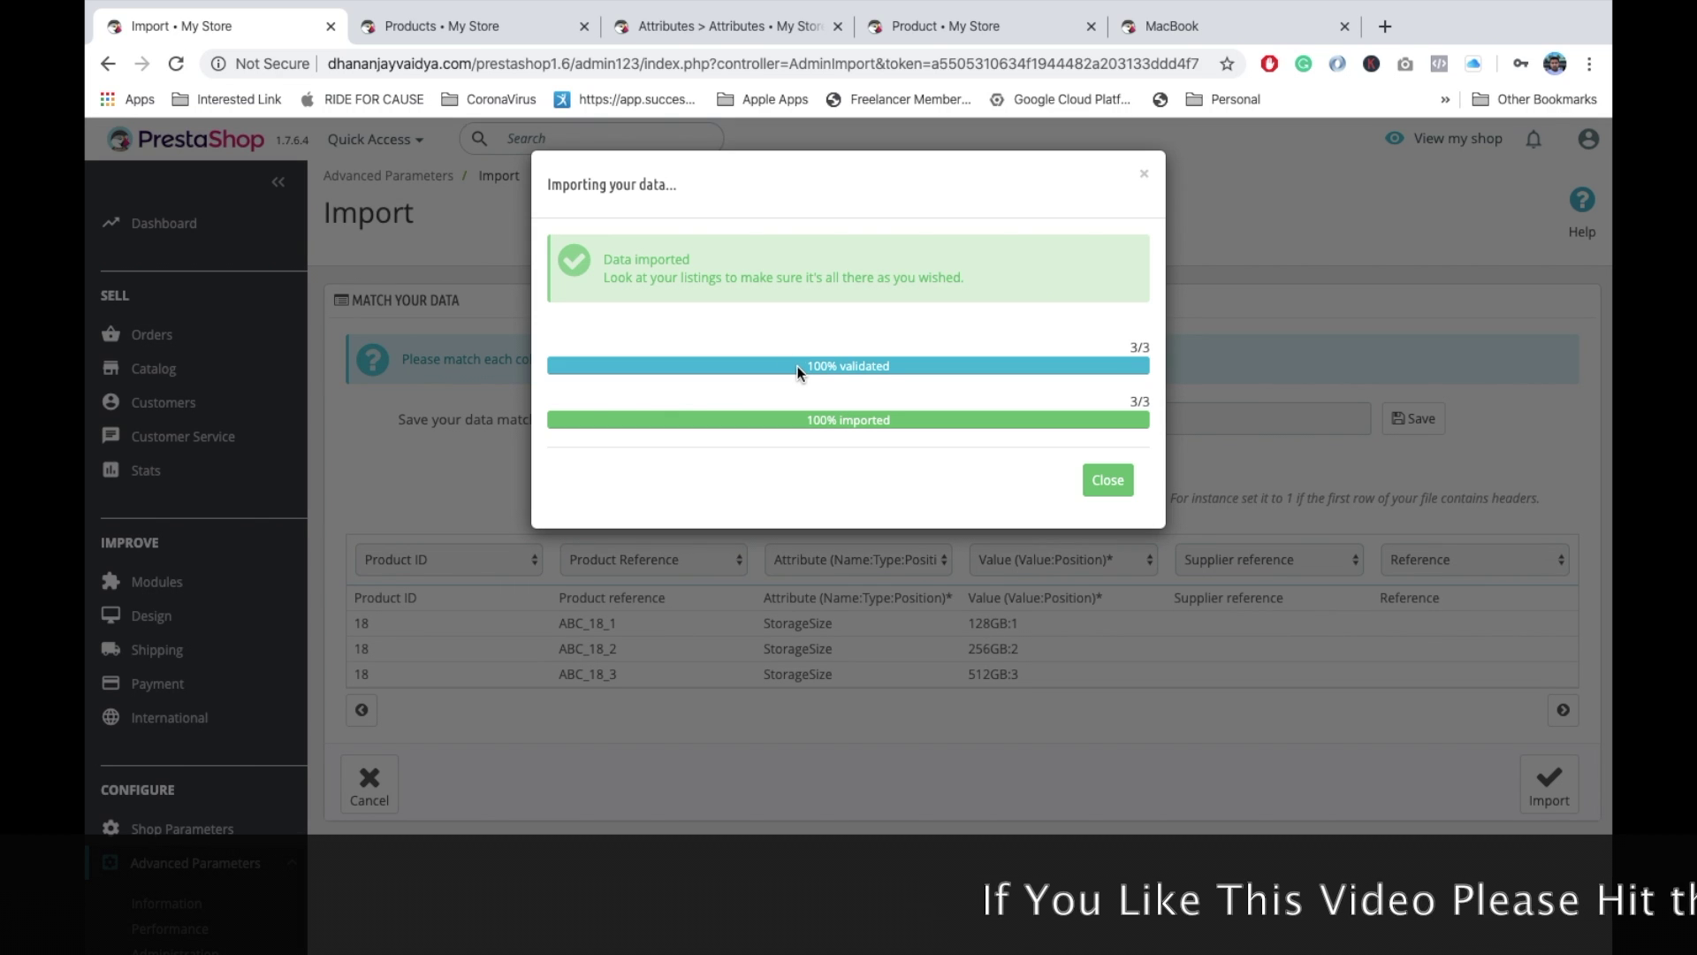
Inspect the StorageSize attribute's values, and check the 256GB option on the reloaded MacBook shop page
click(656, 30)
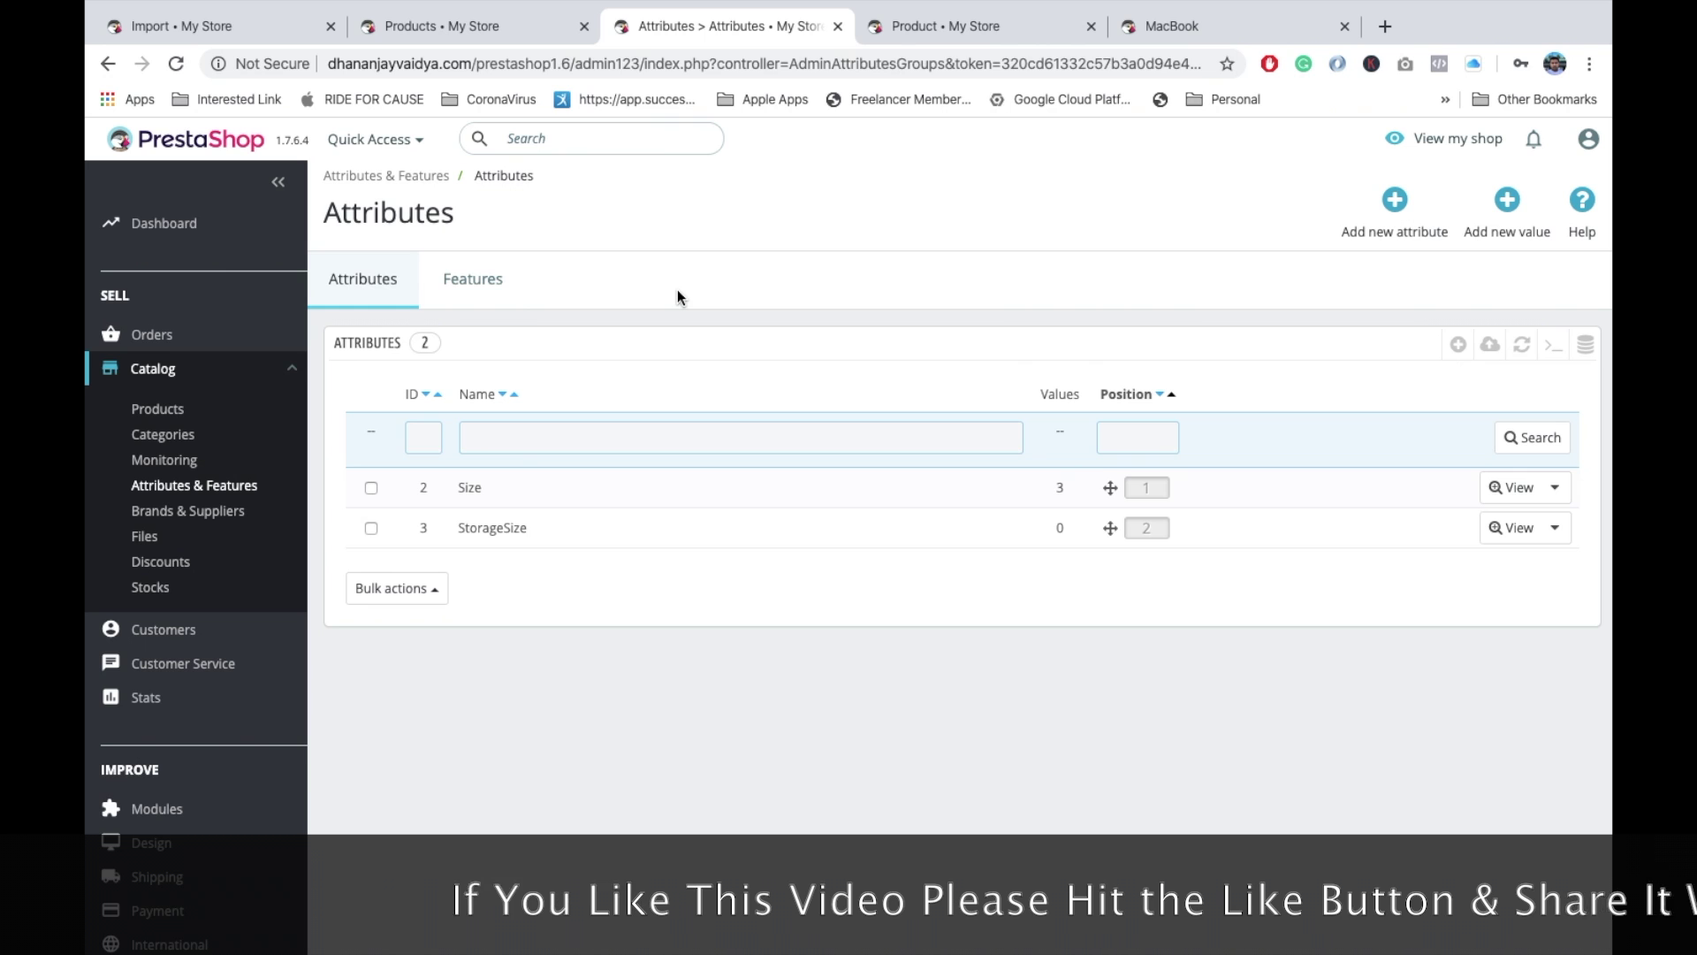
click(590, 546)
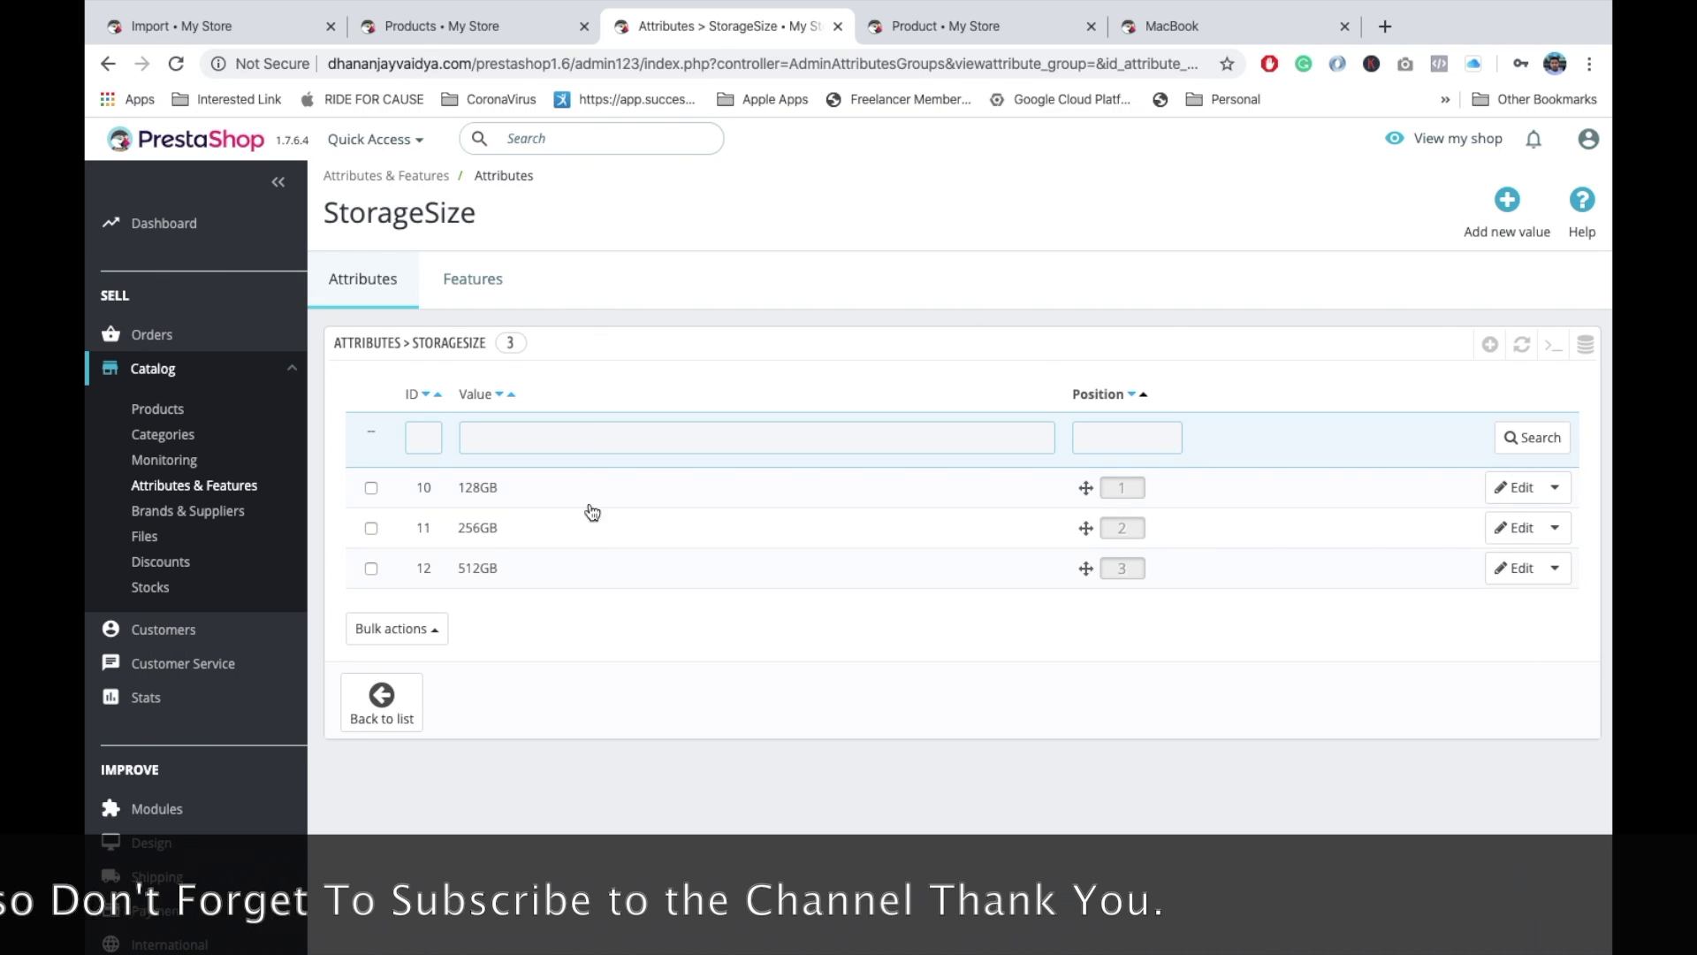
click(1154, 21)
key(super+r)
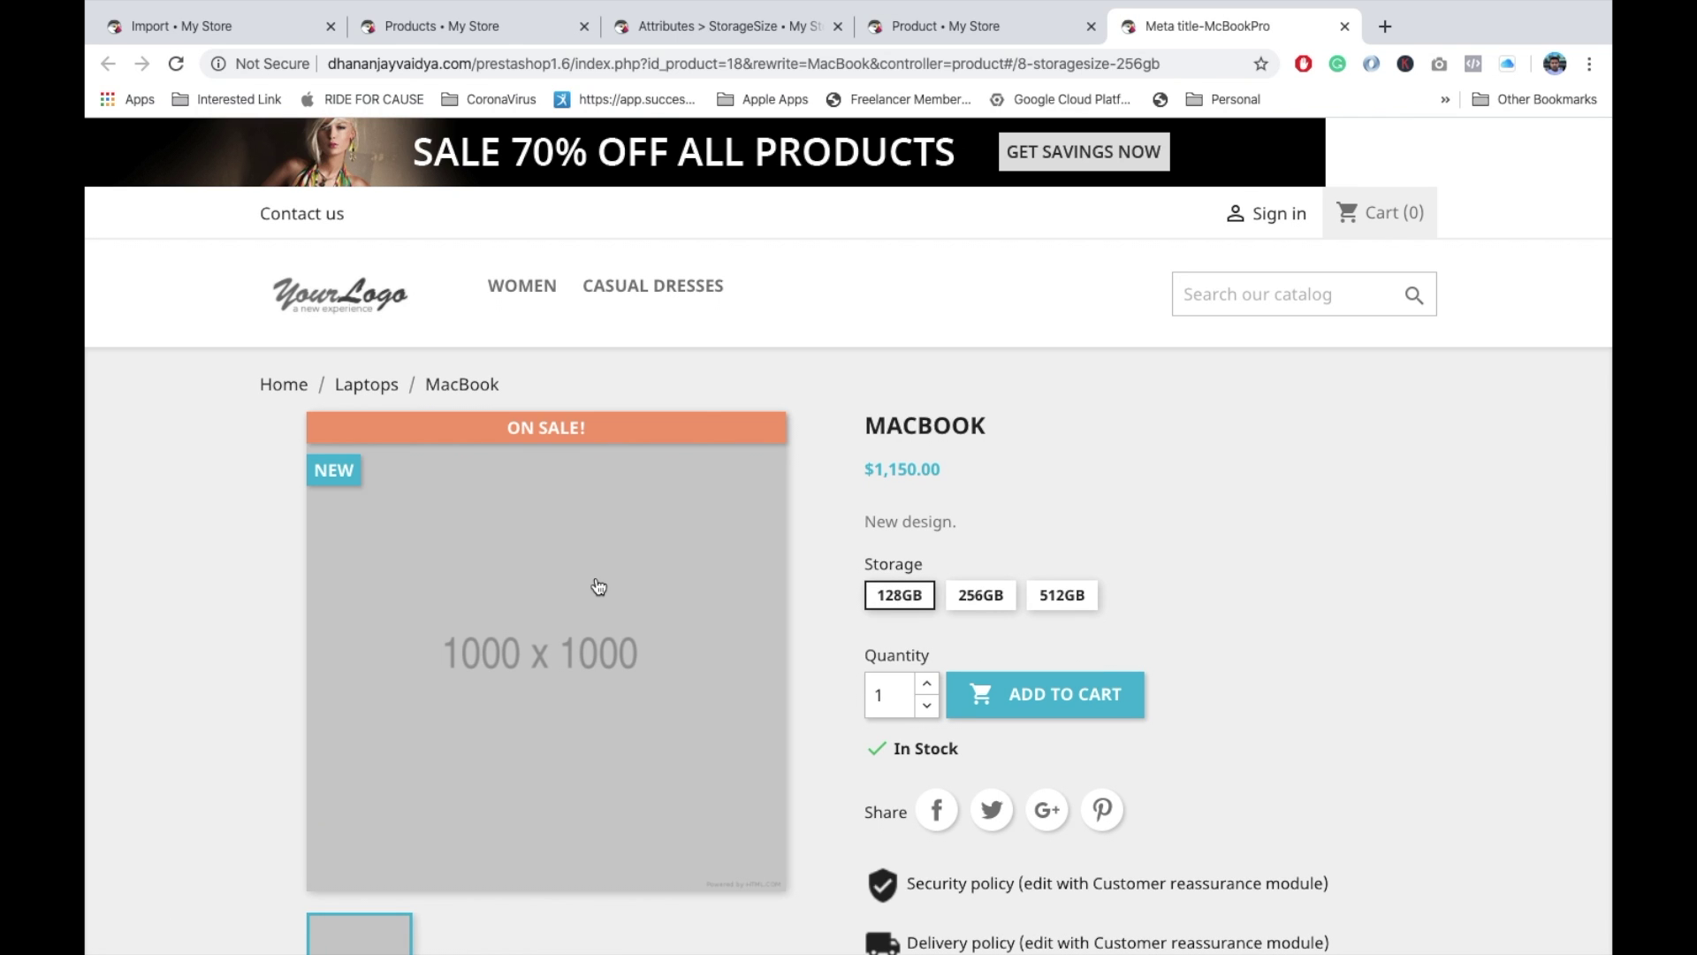
click(979, 597)
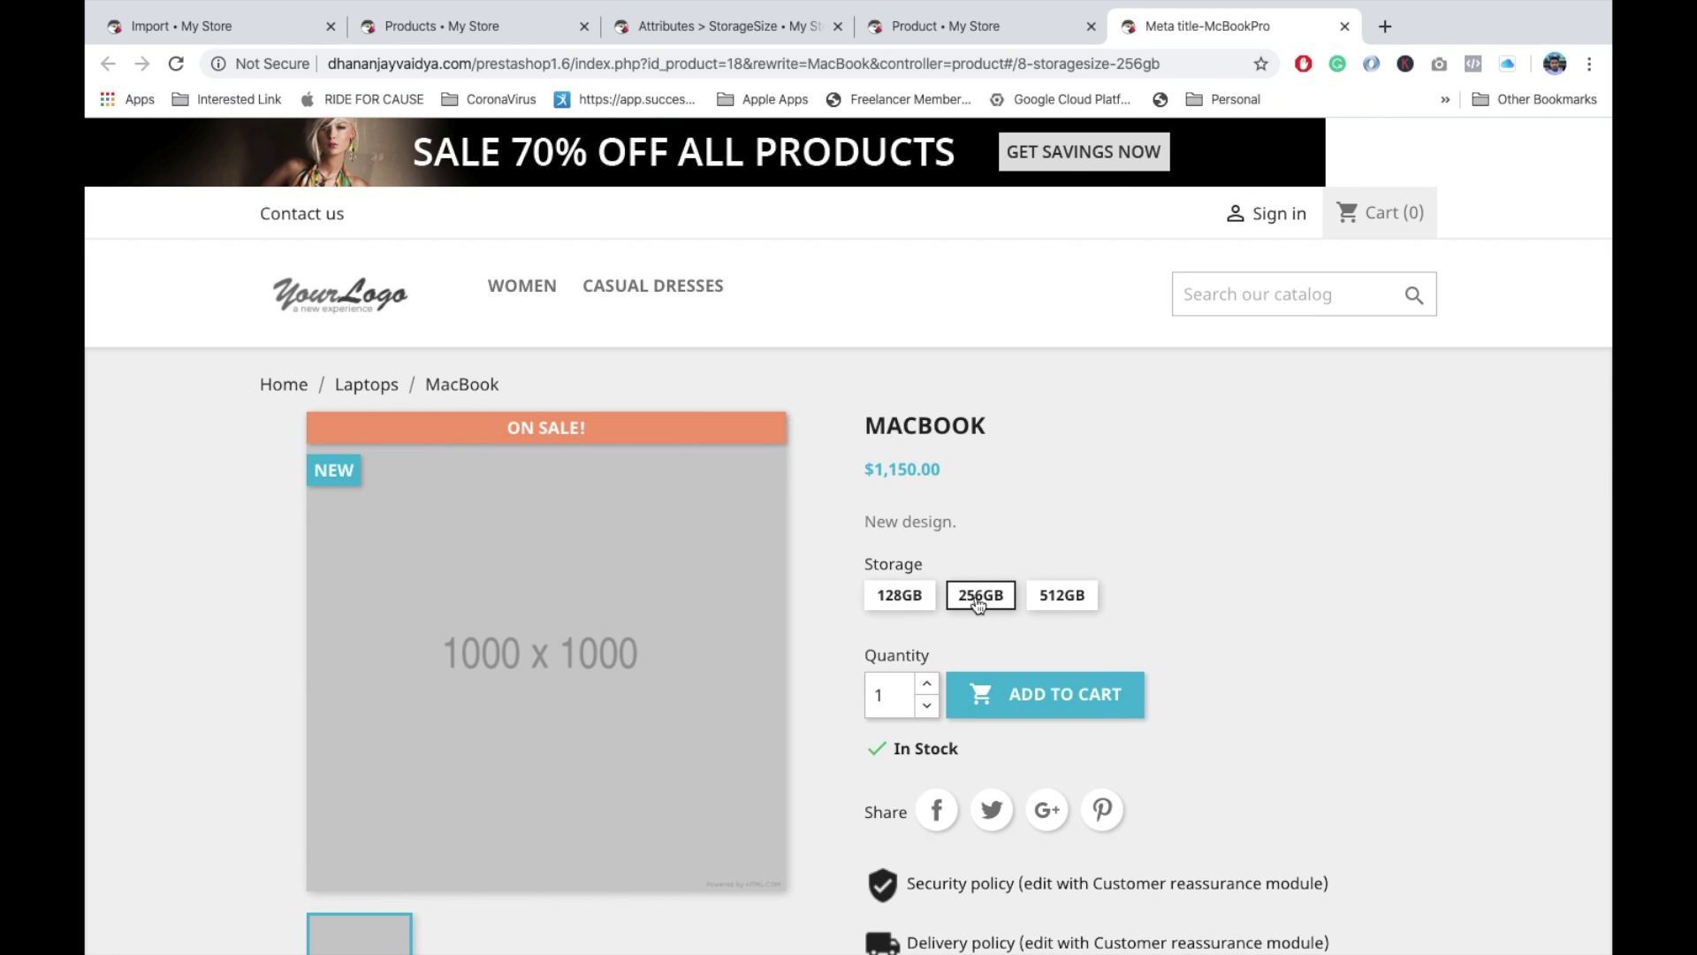